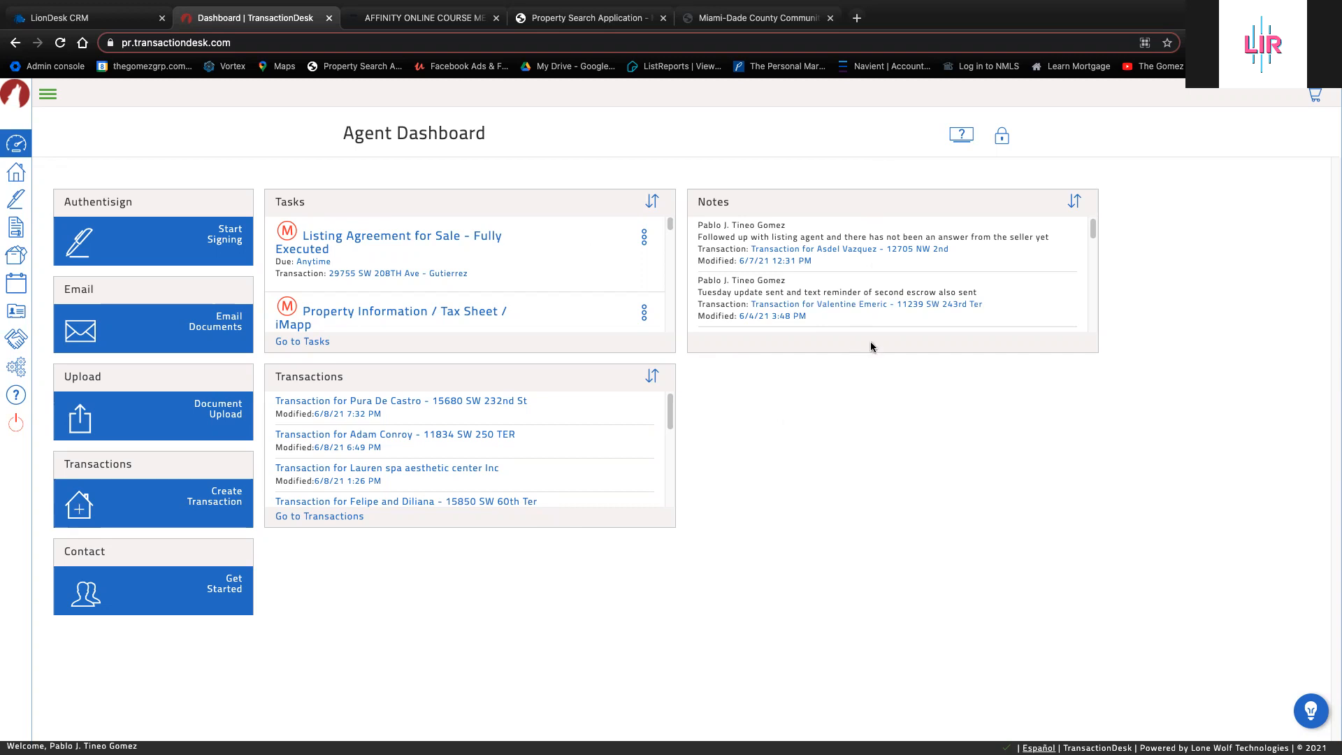
Unlock the dashboard, rearrange its widgets, remove the Checklists widget, and lock the layout again
left_click(1001, 139)
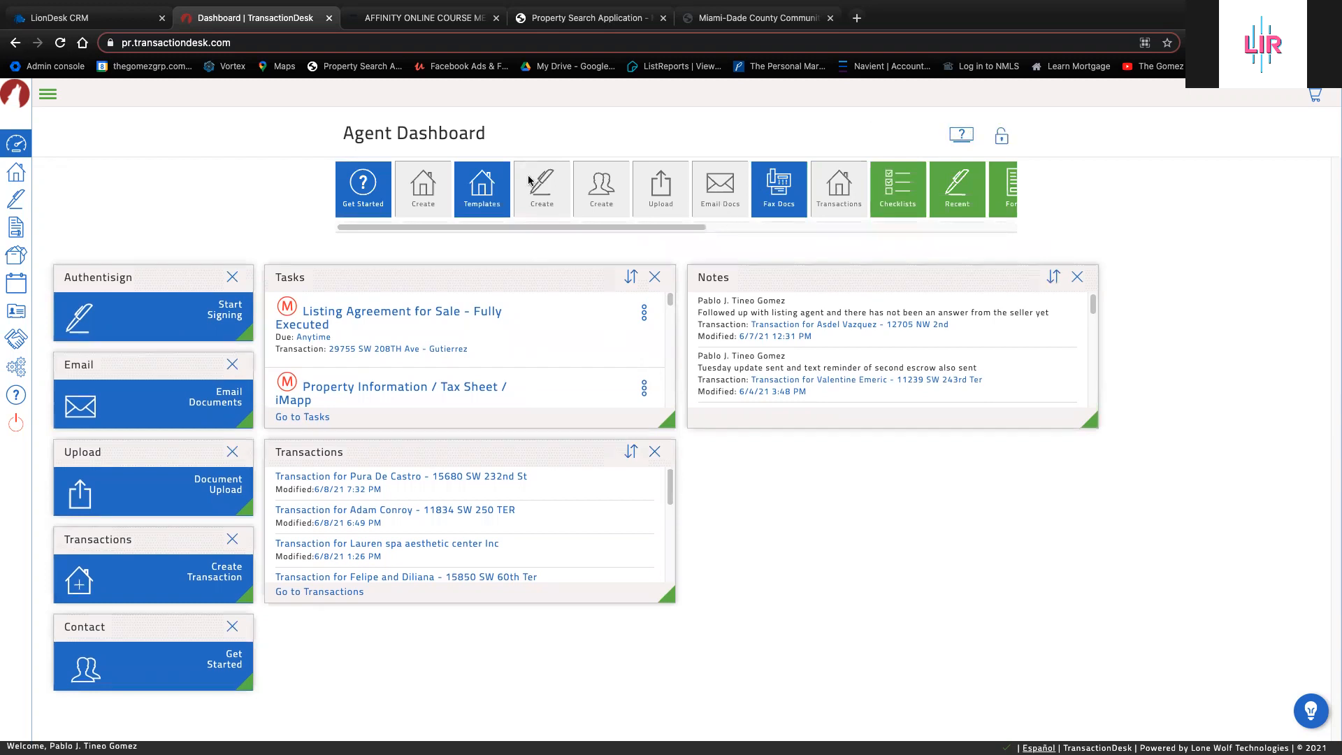
scroll(836, 231, "right", 10)
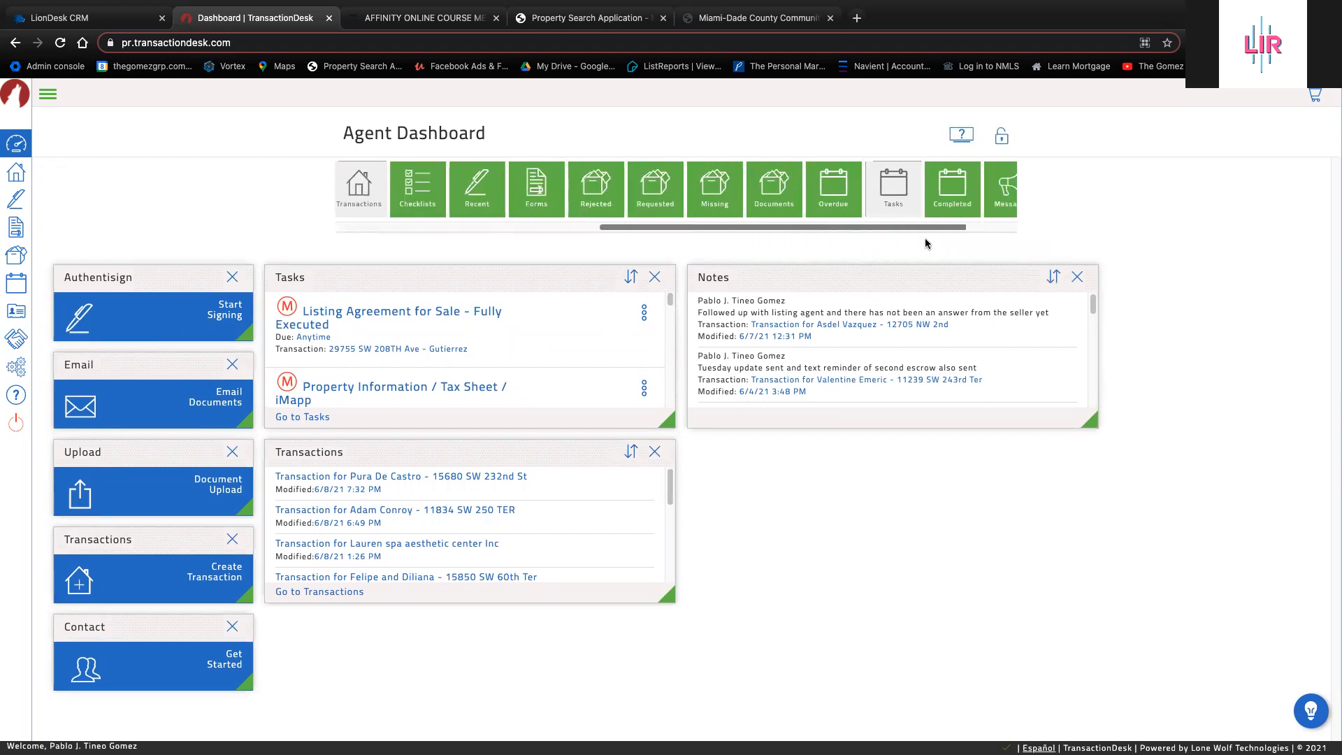
left_click_drag(804, 227, 494, 226)
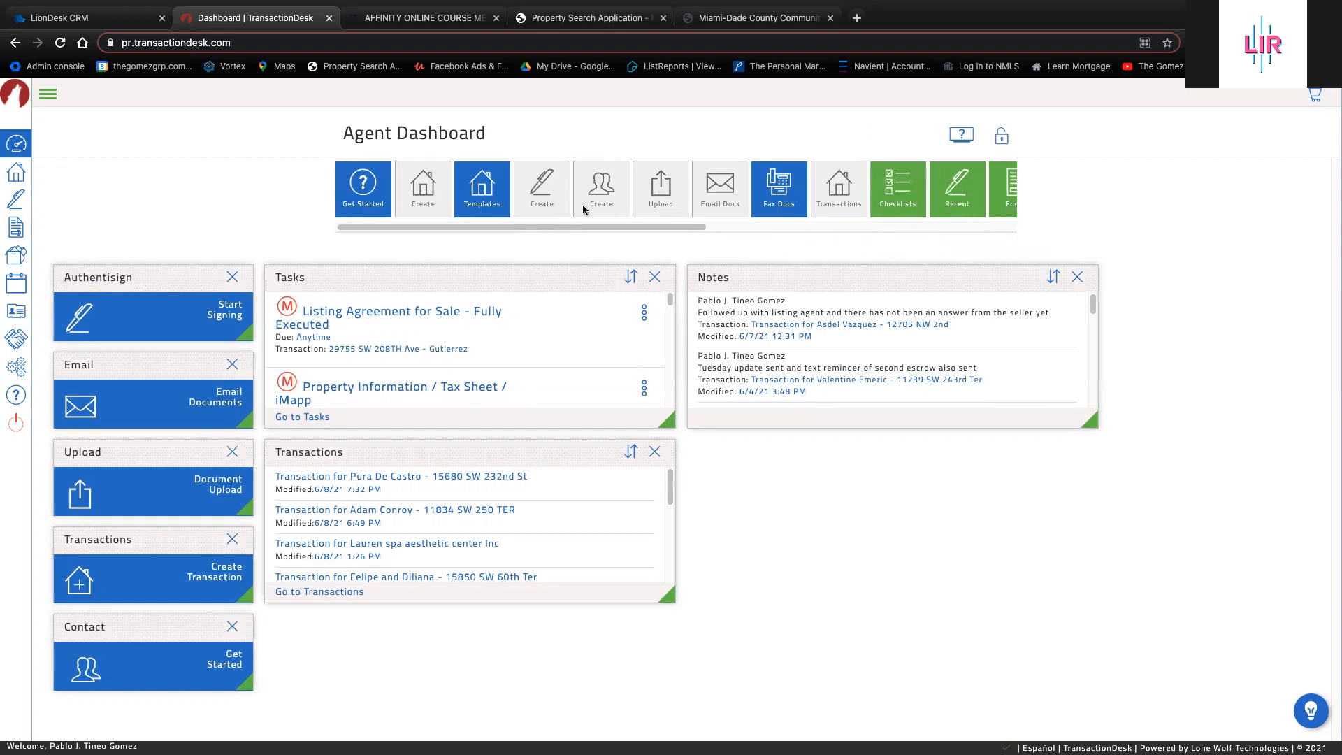
scroll(593, 225, "right", 5)
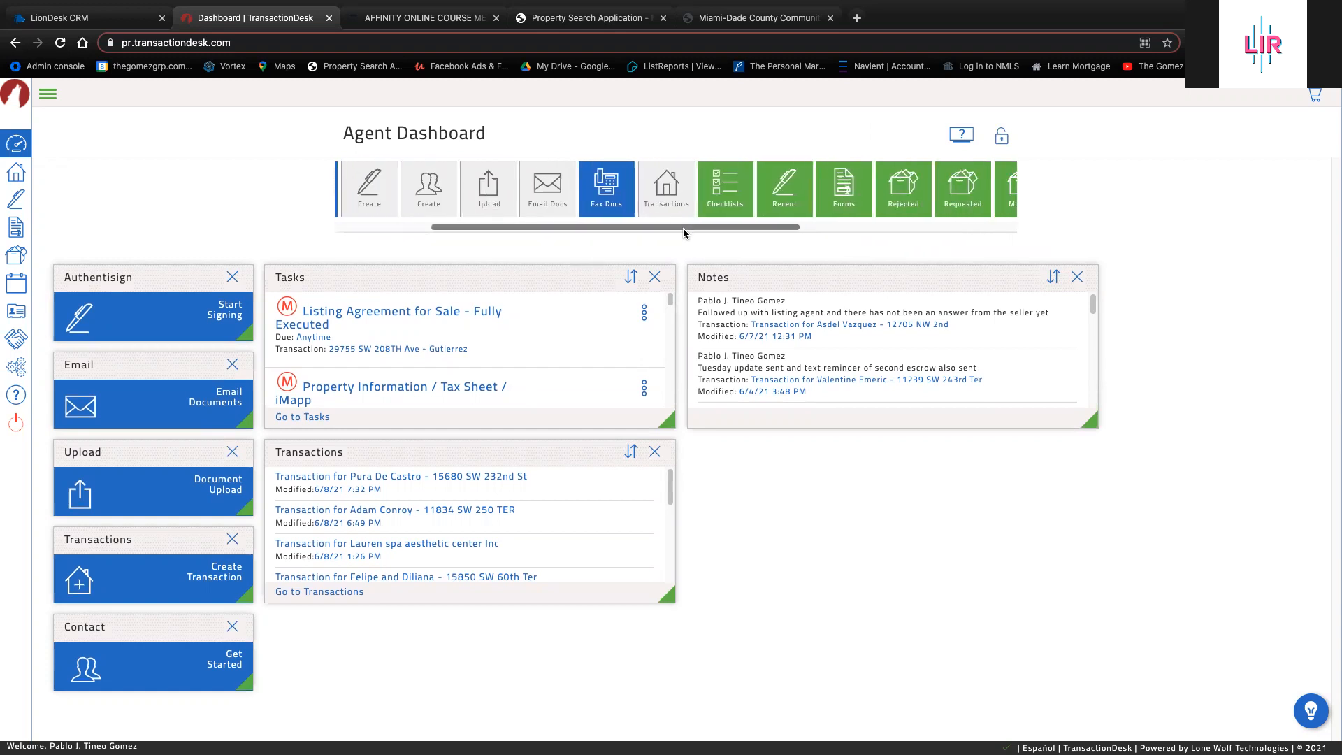
left_click_drag(675, 218, 826, 539)
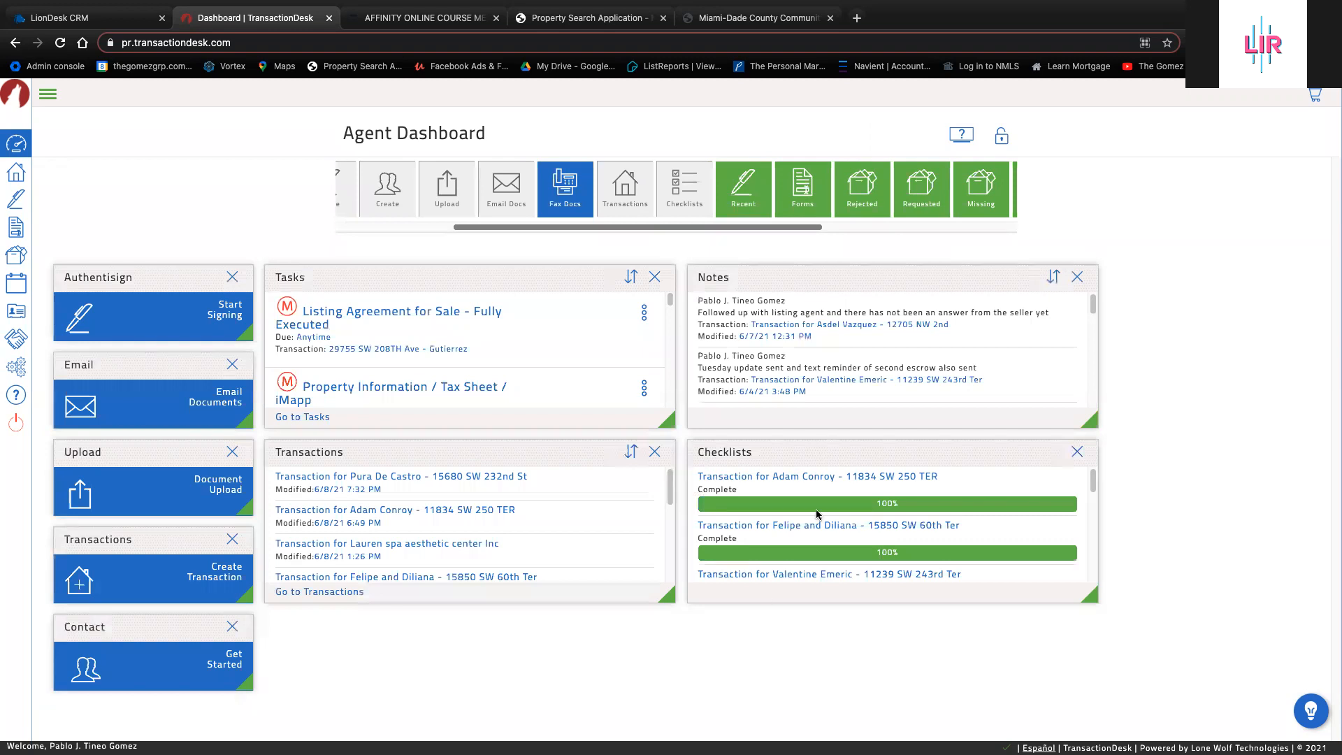
scroll(821, 515, "down", 5)
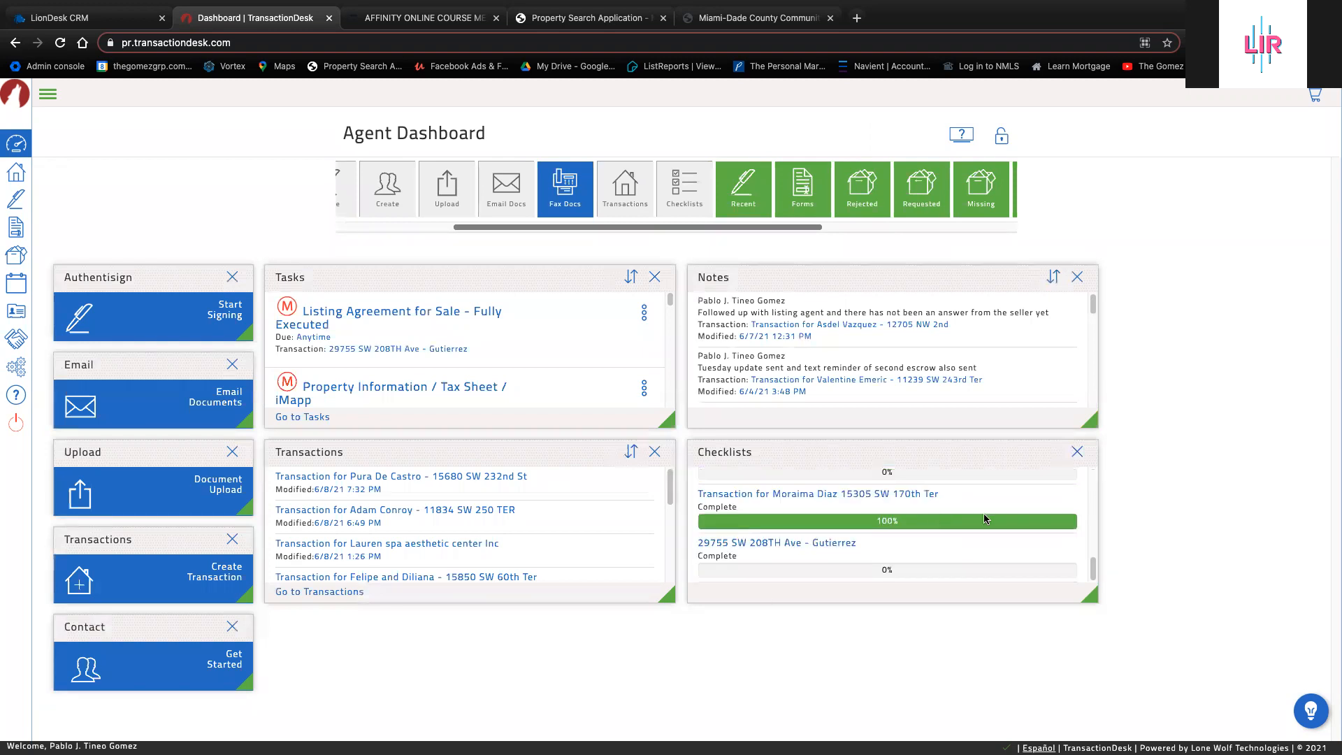
left_click(1076, 450)
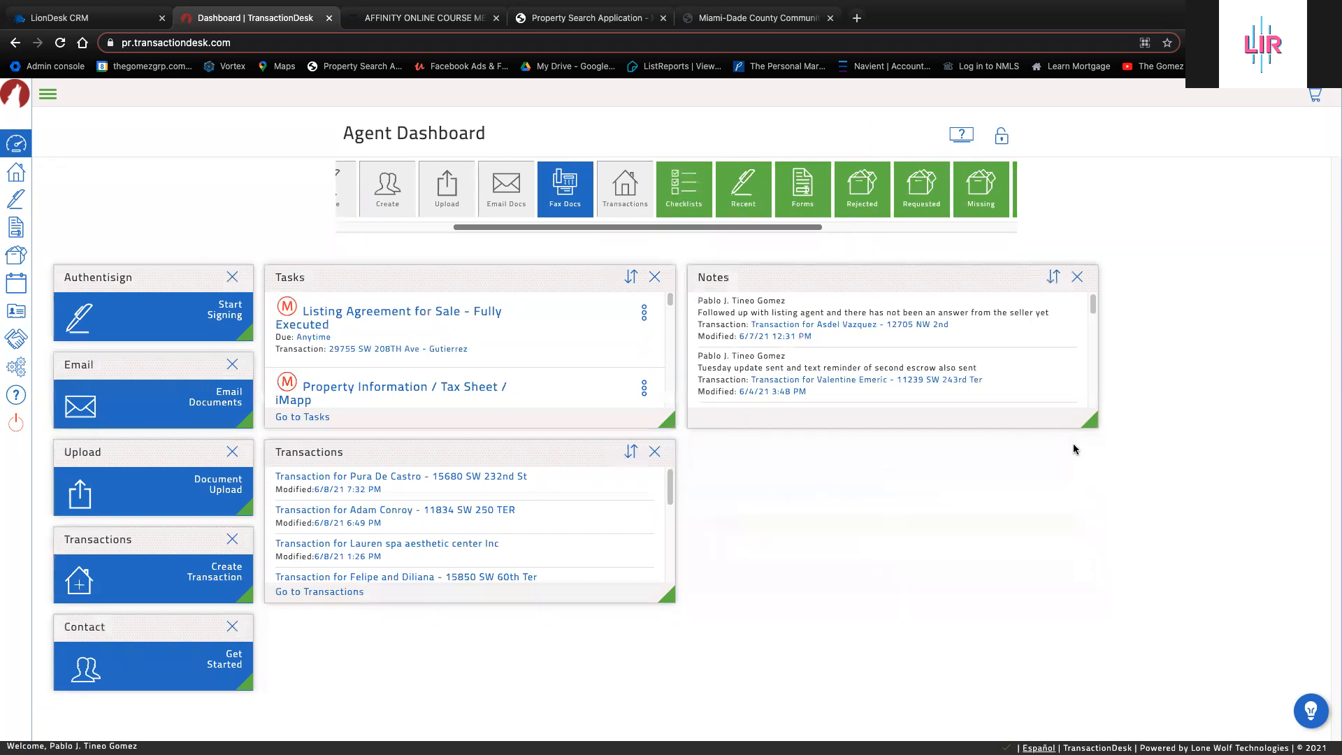
mouse_move(781, 228)
left_mouse_down()
mouse_move(988, 229)
mouse_move(803, 226)
left_mouse_up()
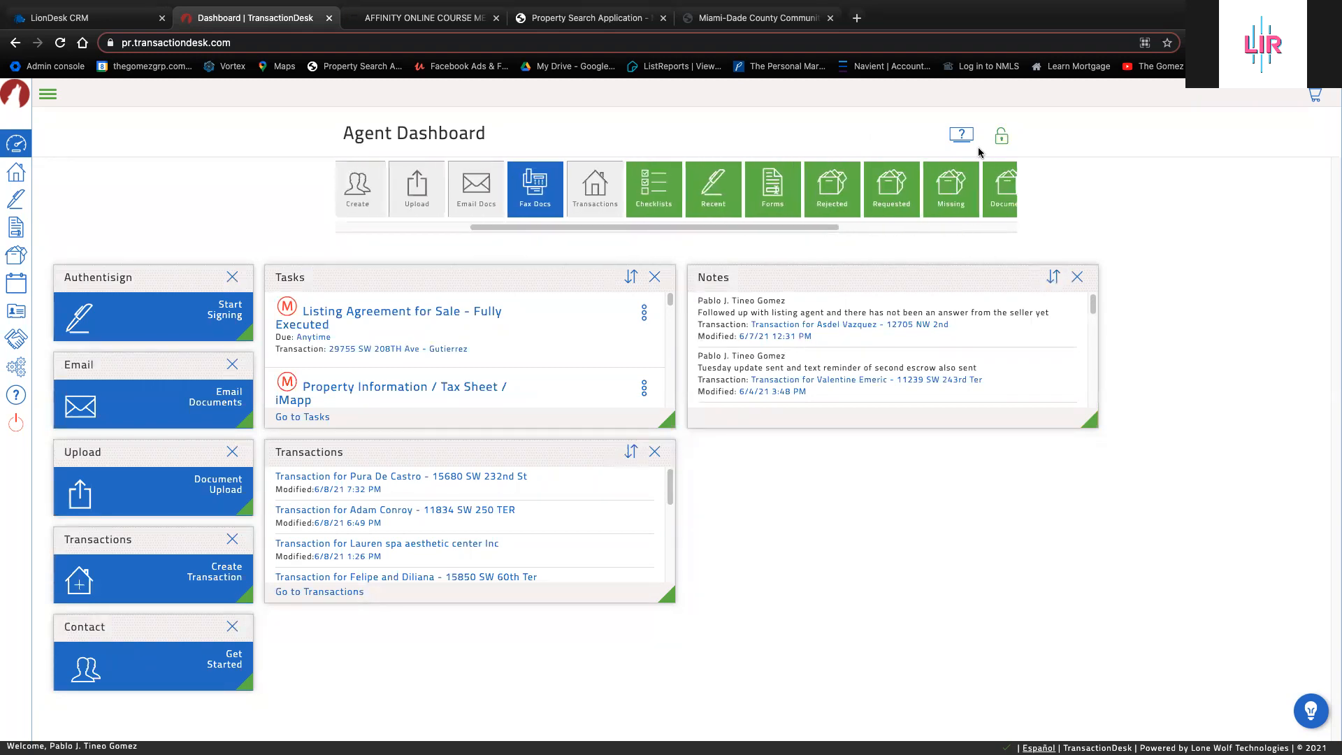
left_click(1001, 137)
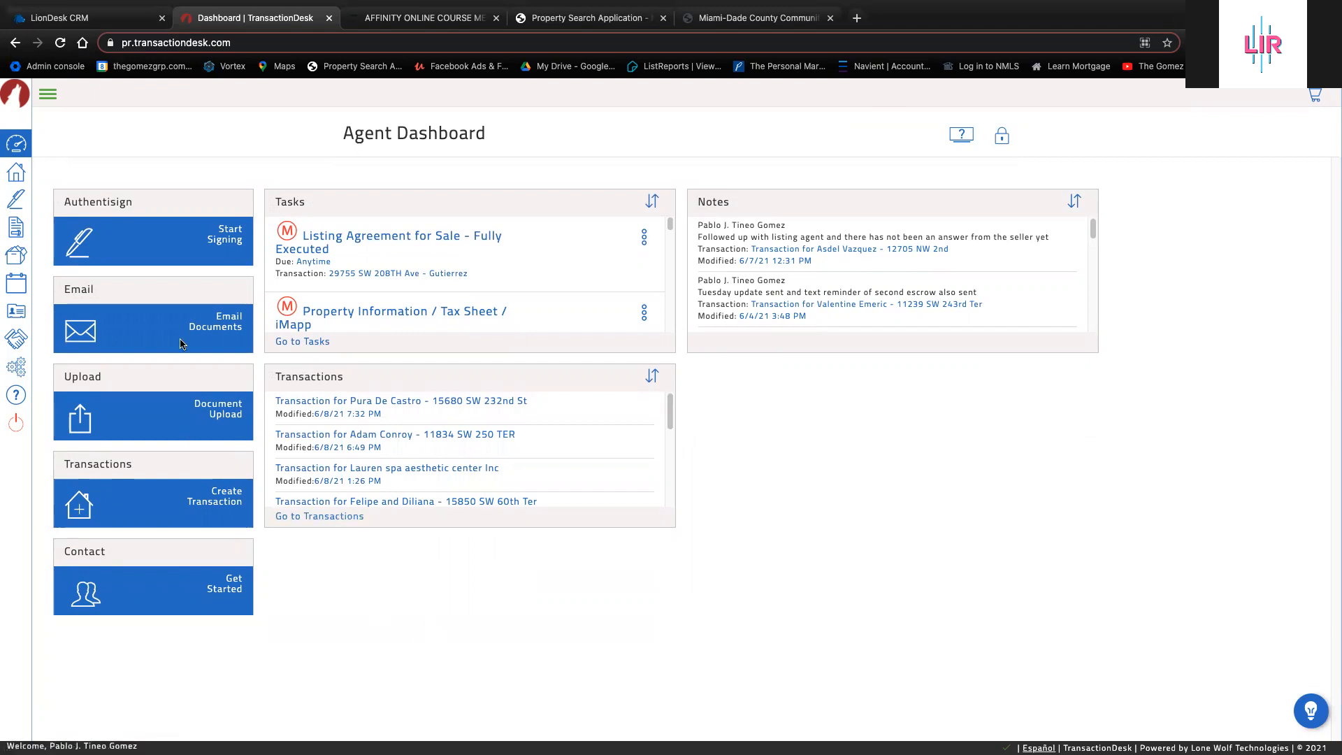
Create a new signing named 'Test' with no transaction attached, and save it
left_click(82, 243)
left_click(682, 159)
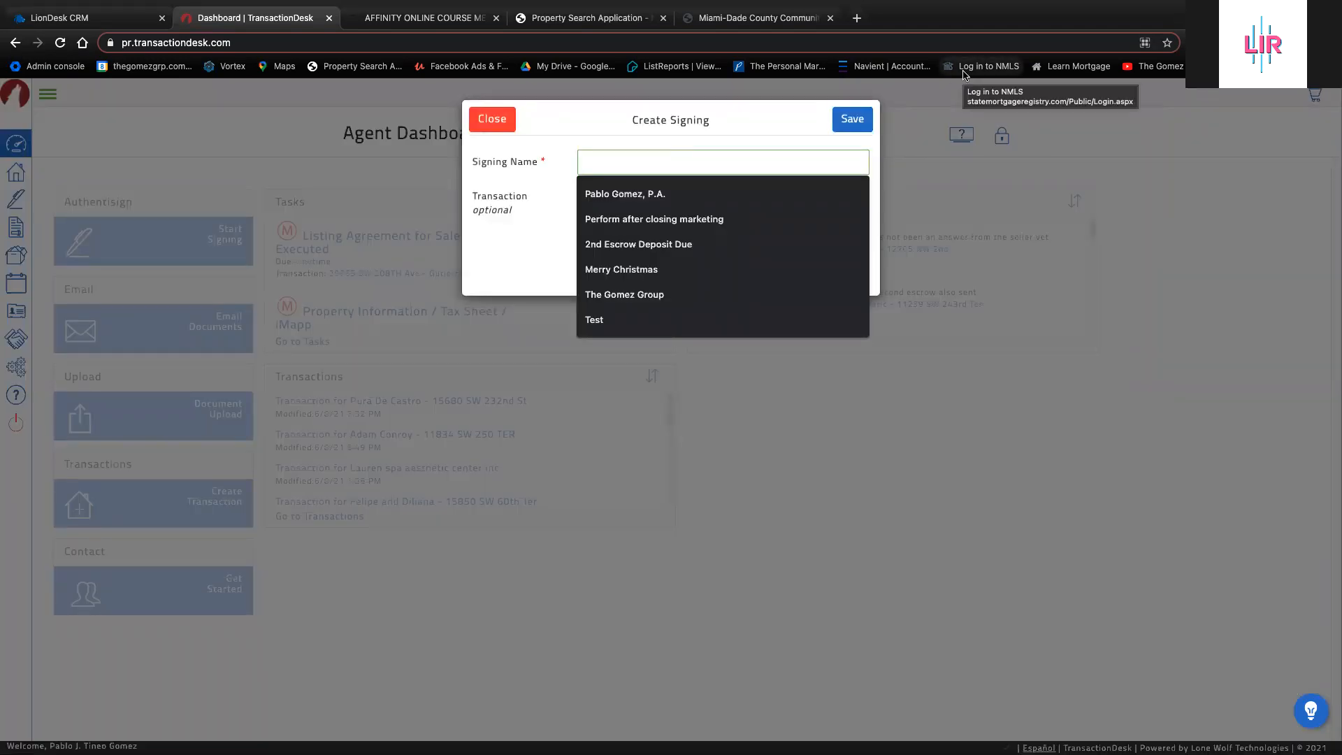
type("tE")
key("BackSpace")
key("BackSpace")
type("tE")
key("BackSpace")
key("BackSpace")
type("T")
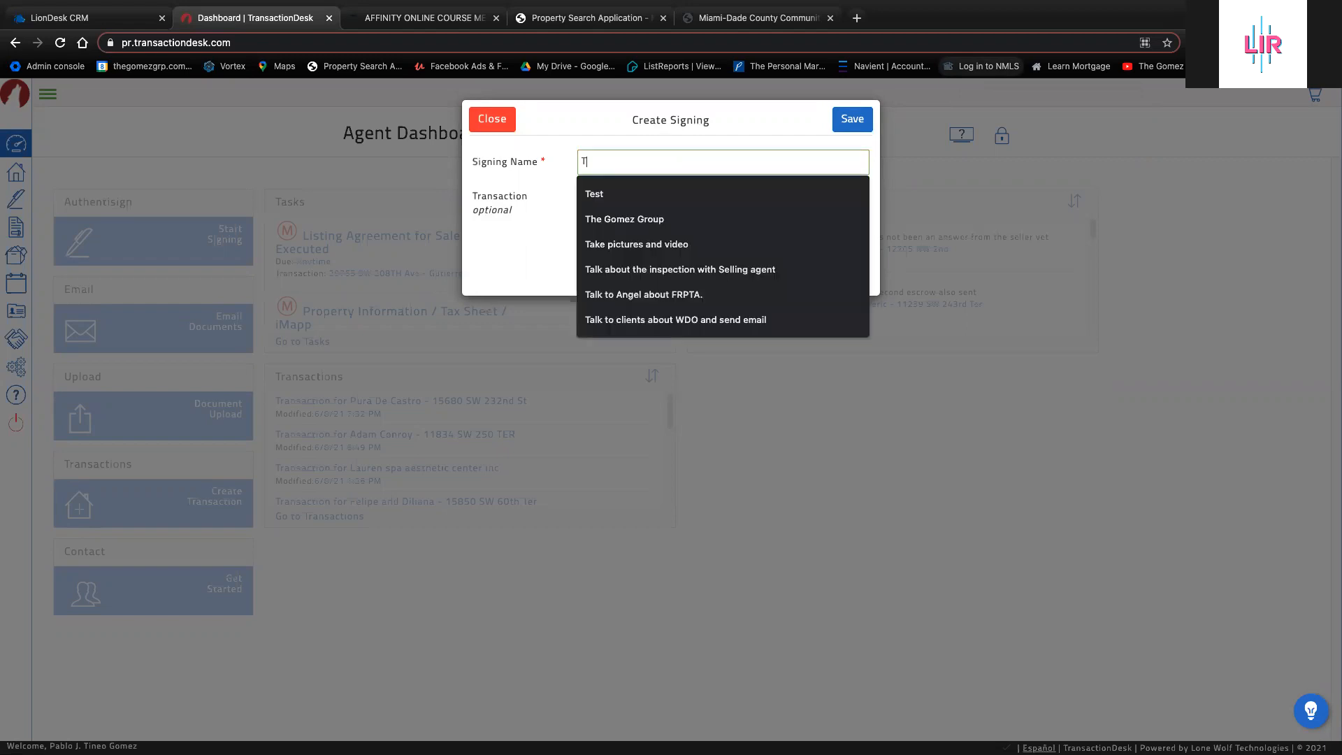
type("es")
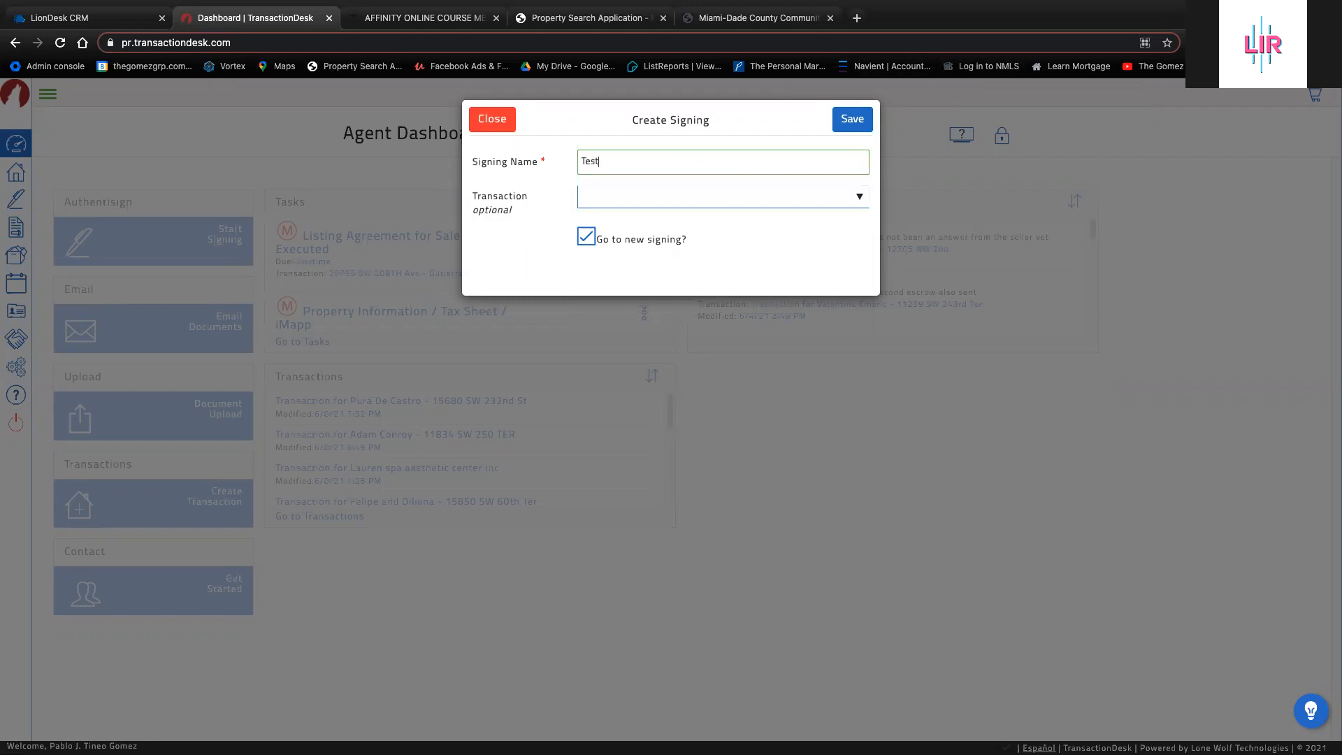
type("t")
left_click(602, 198)
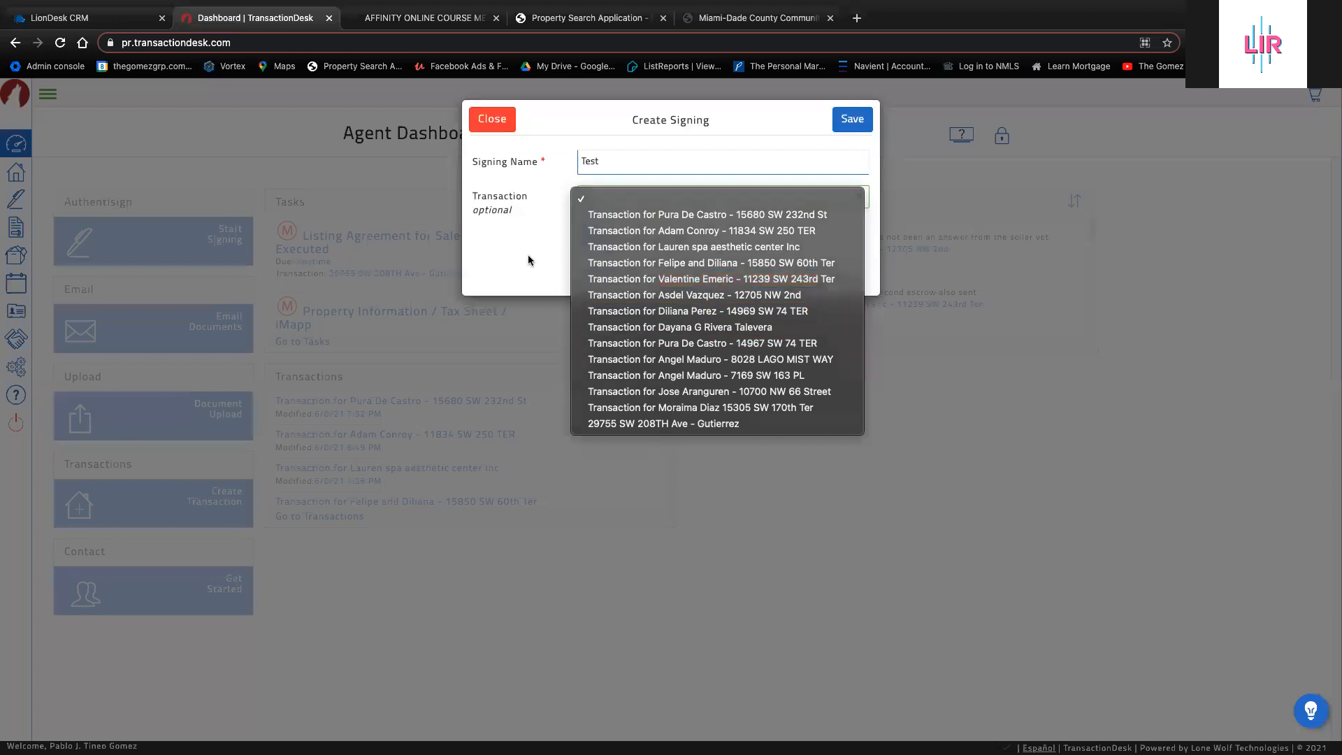
left_click(469, 199)
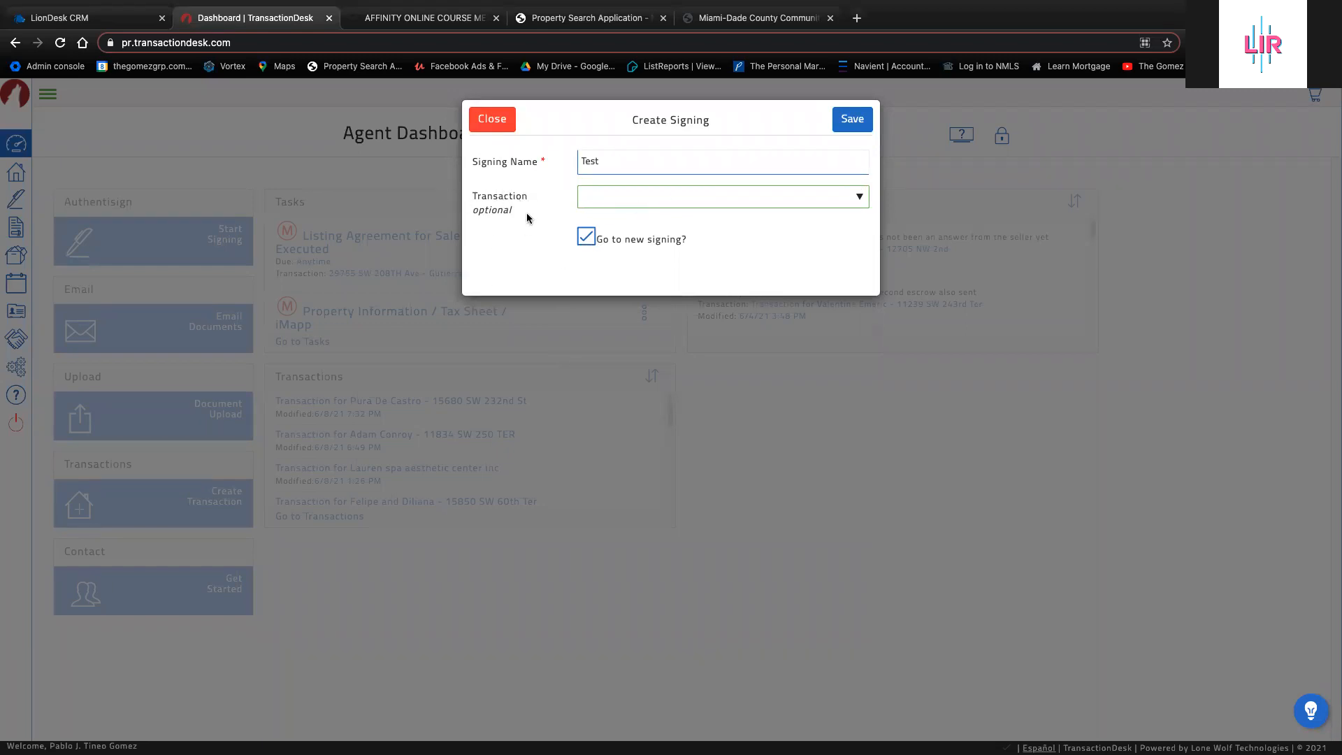
left_click(852, 119)
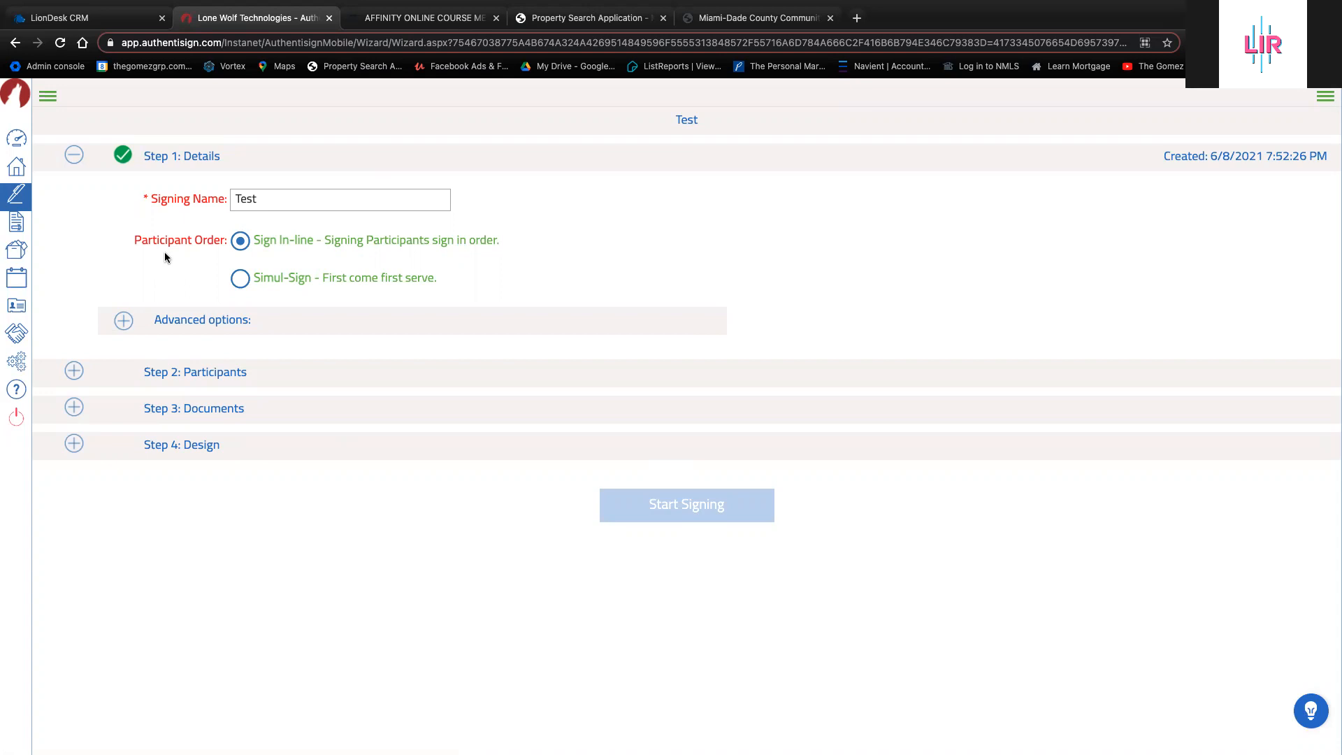
left_click(117, 322)
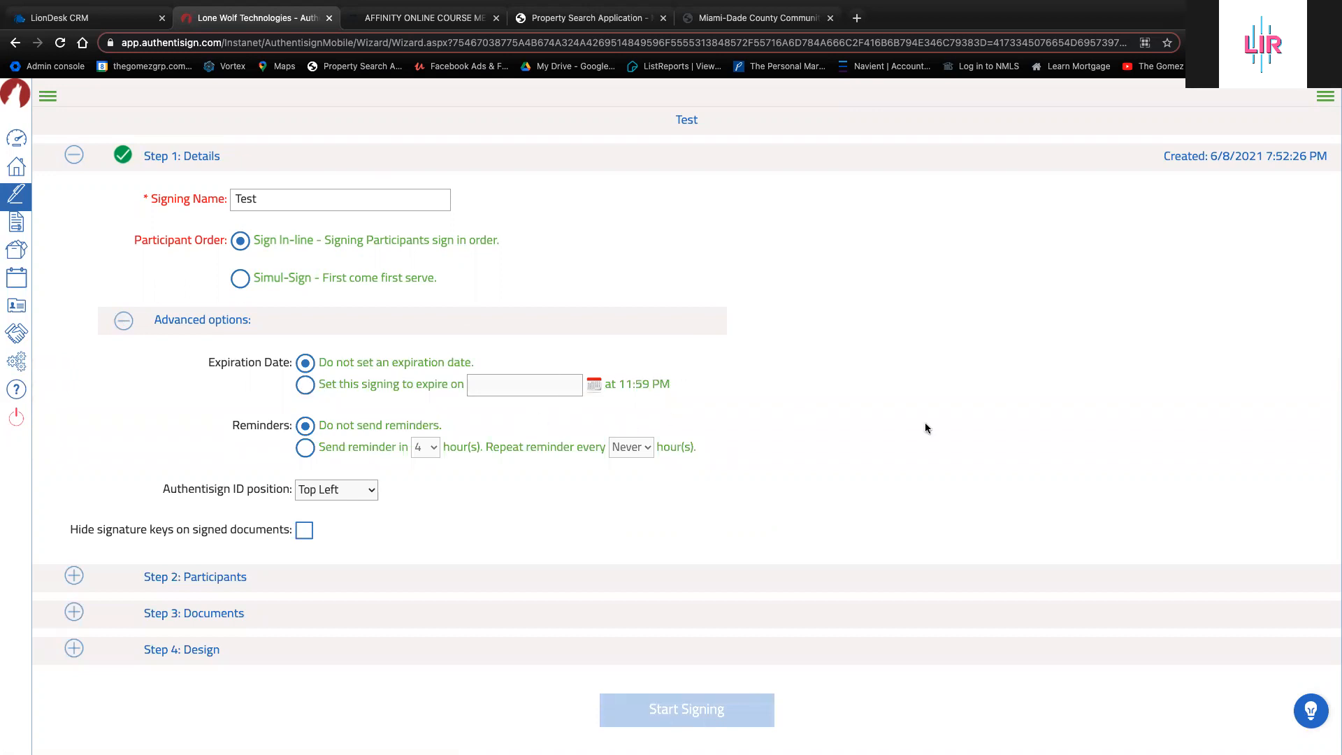
left_click(313, 447)
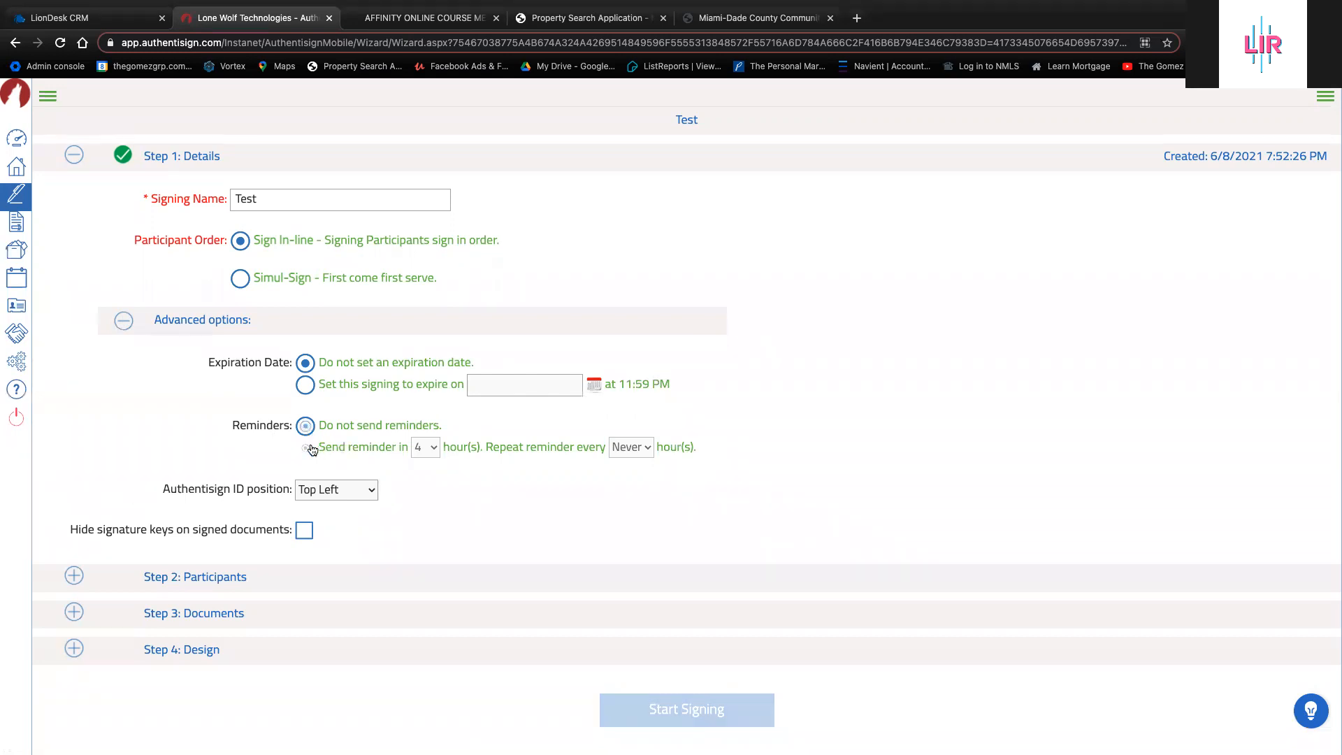
left_click(424, 448)
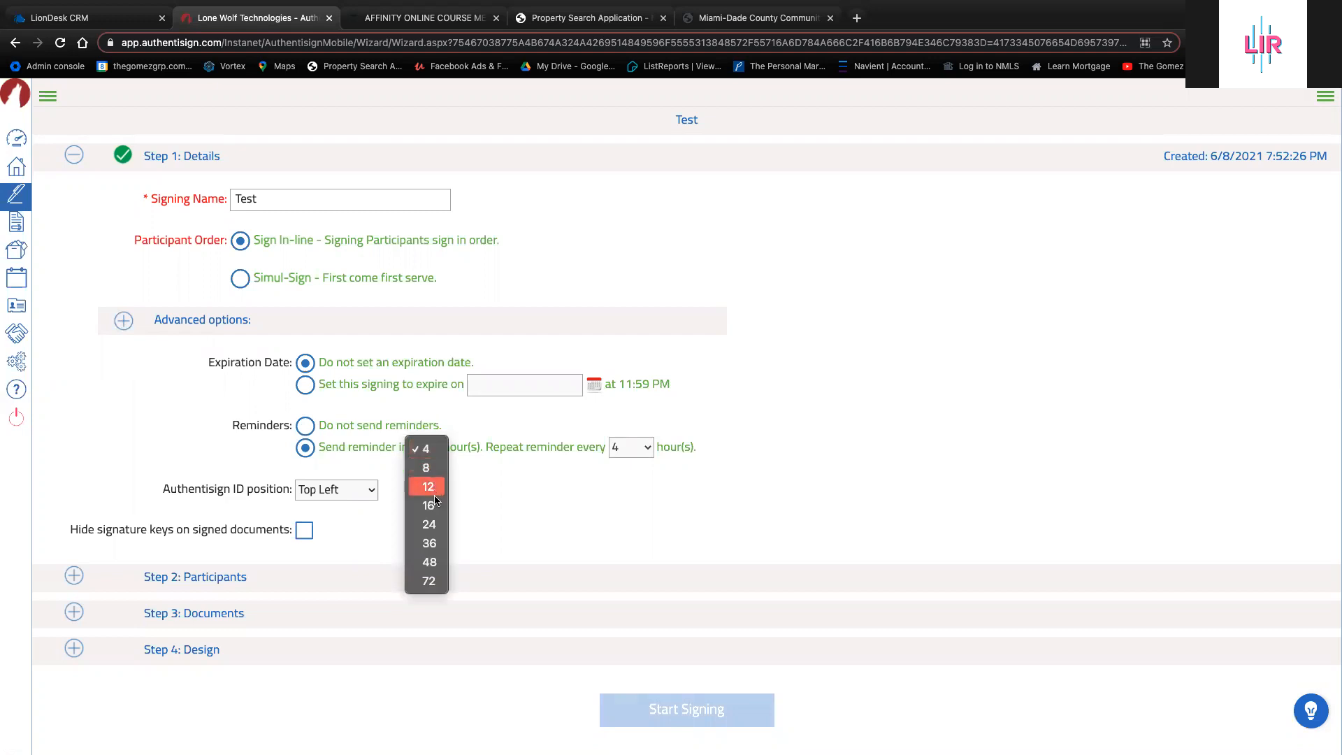
left_click(438, 523)
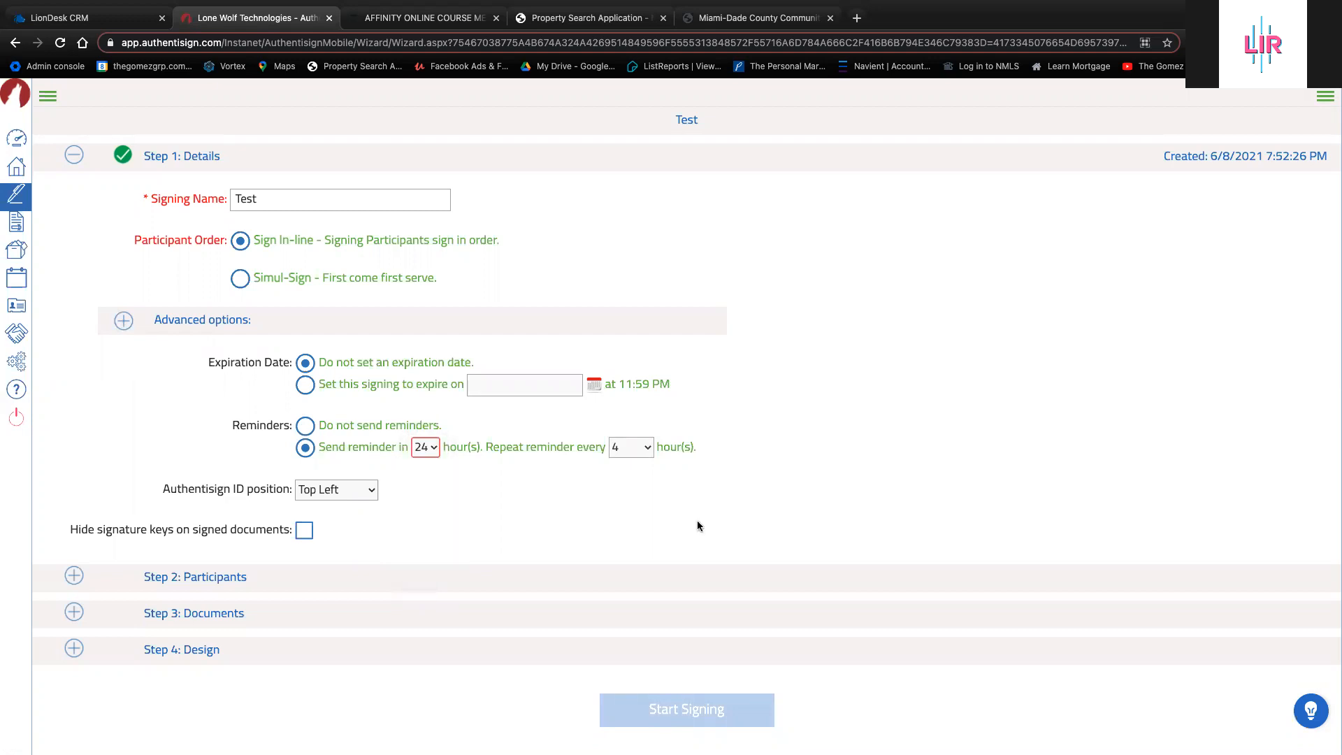
left_click(643, 450)
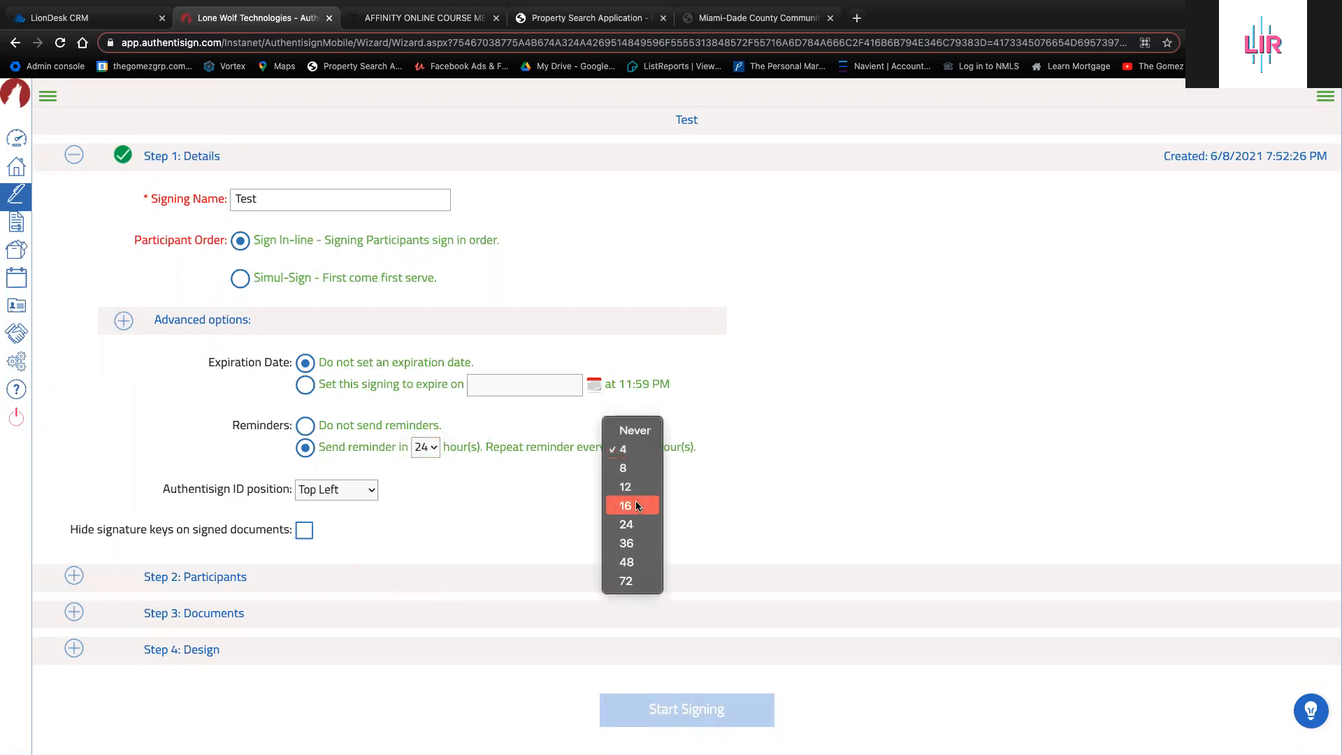
left_click(629, 524)
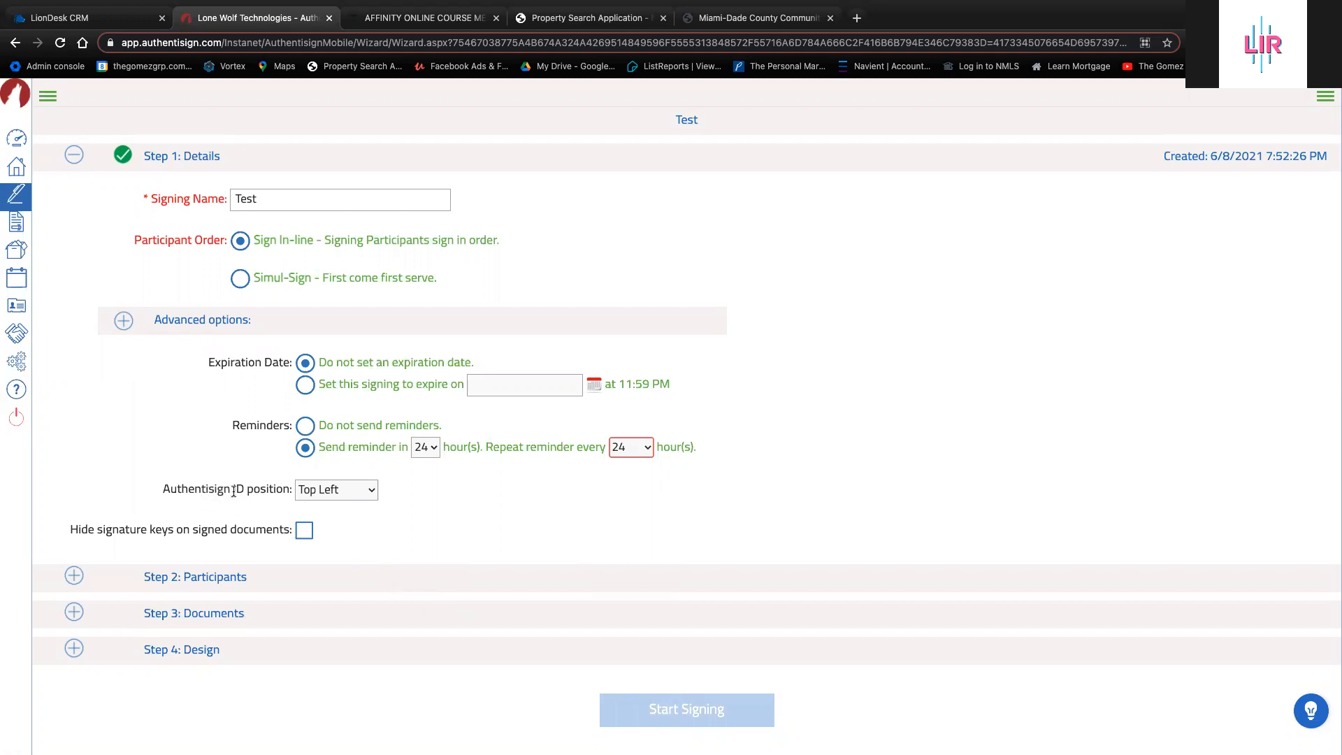
left_click(362, 492)
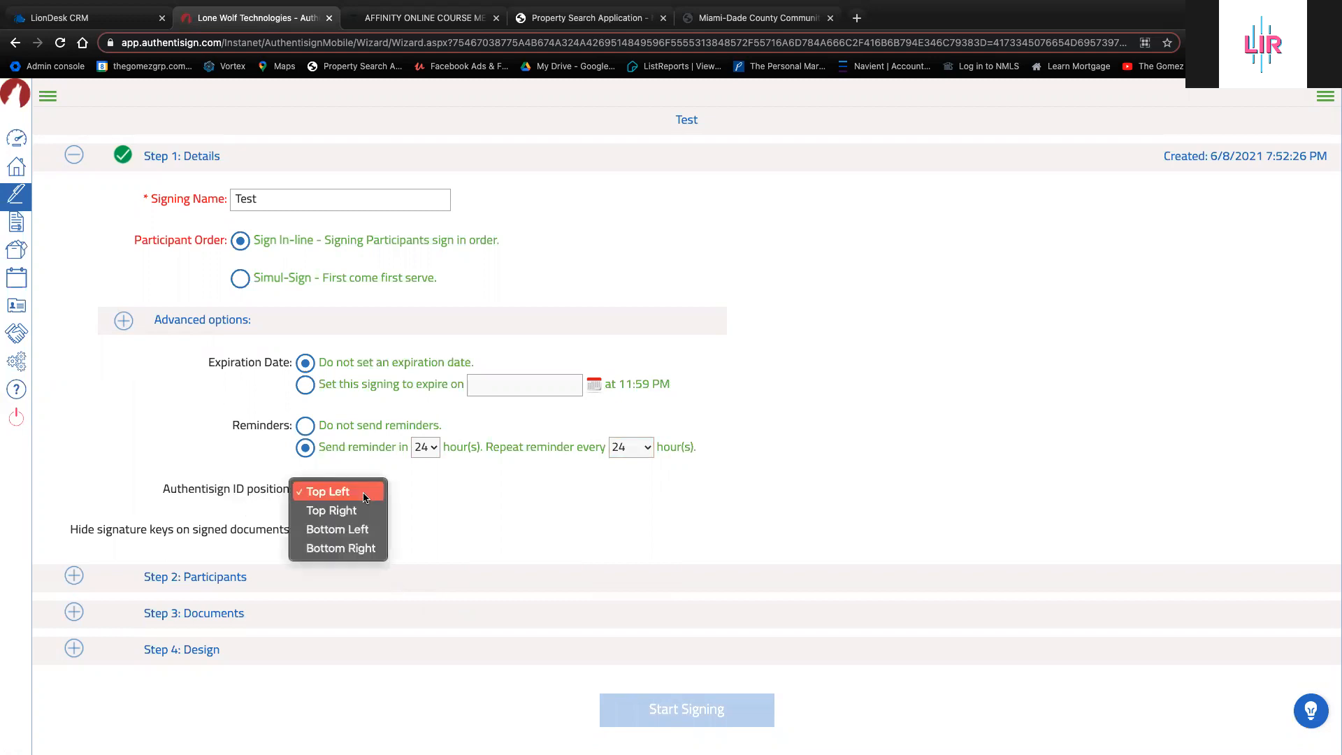
left_click(506, 536)
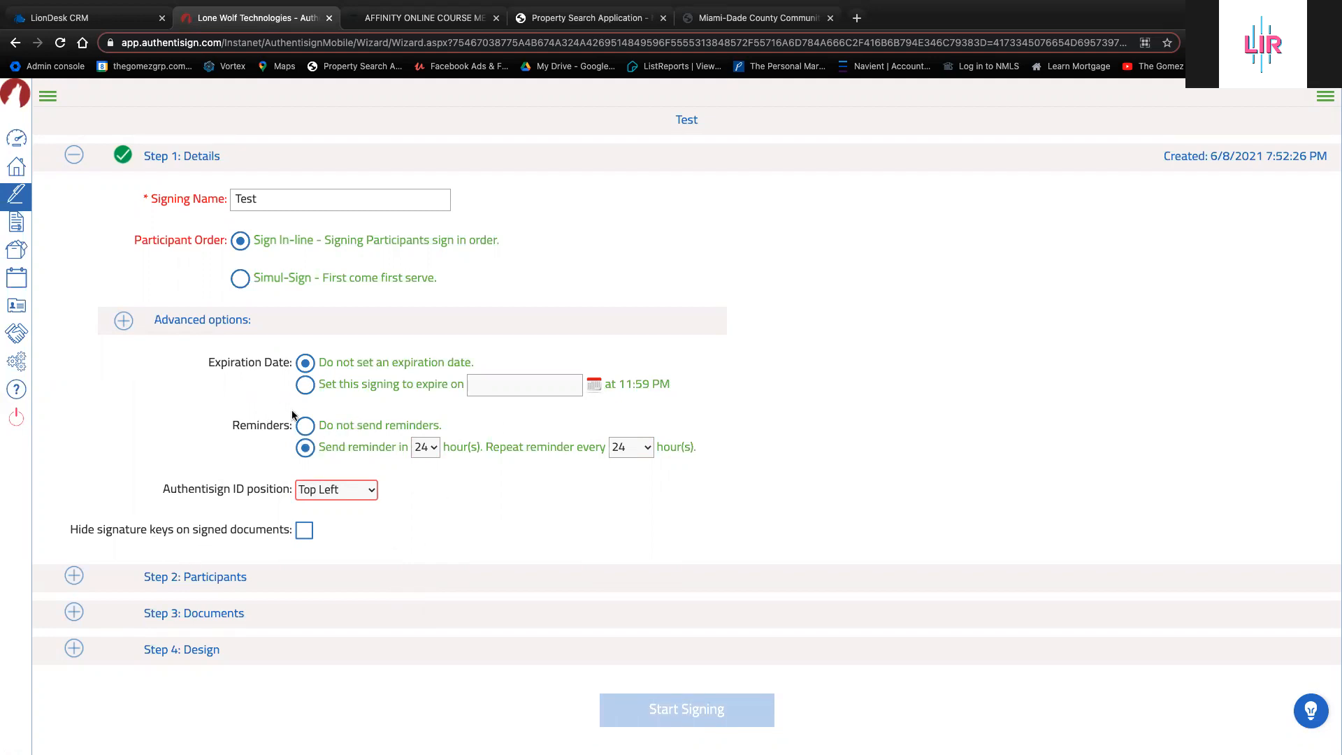
left_click(306, 426)
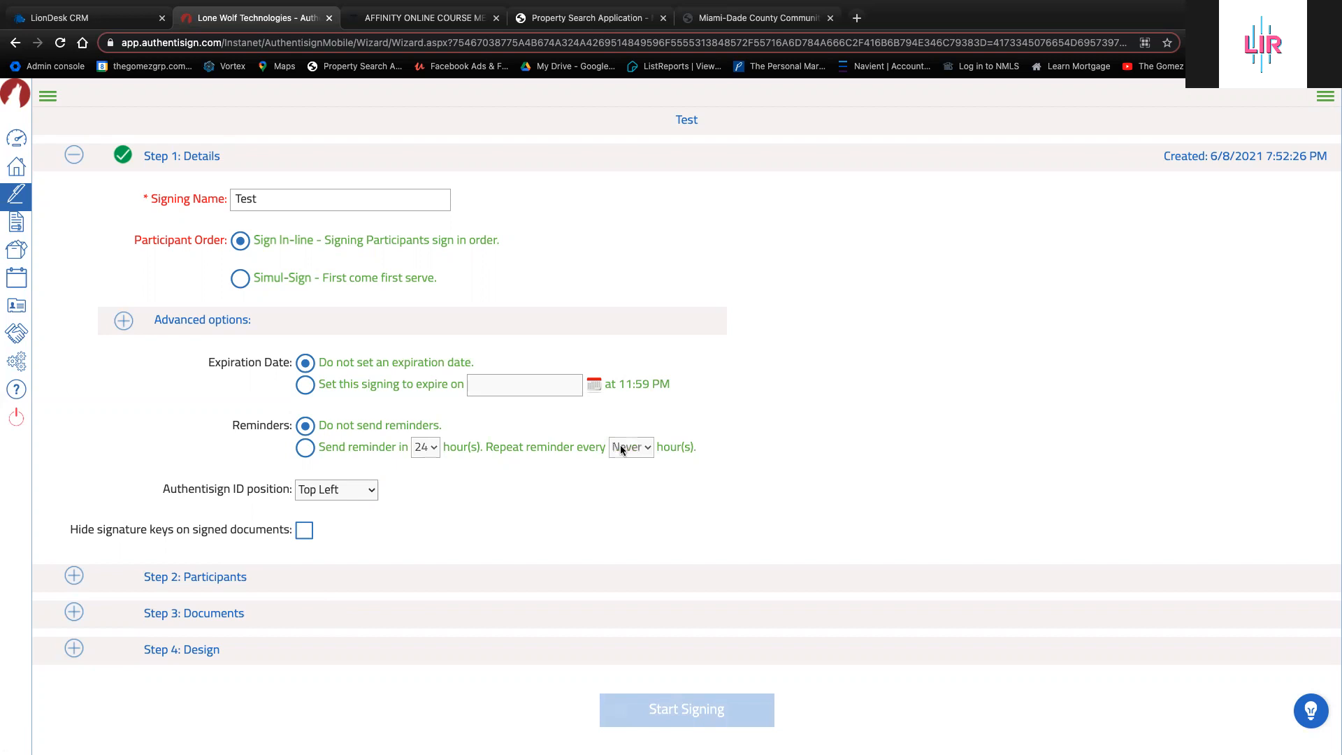
left_click(123, 322)
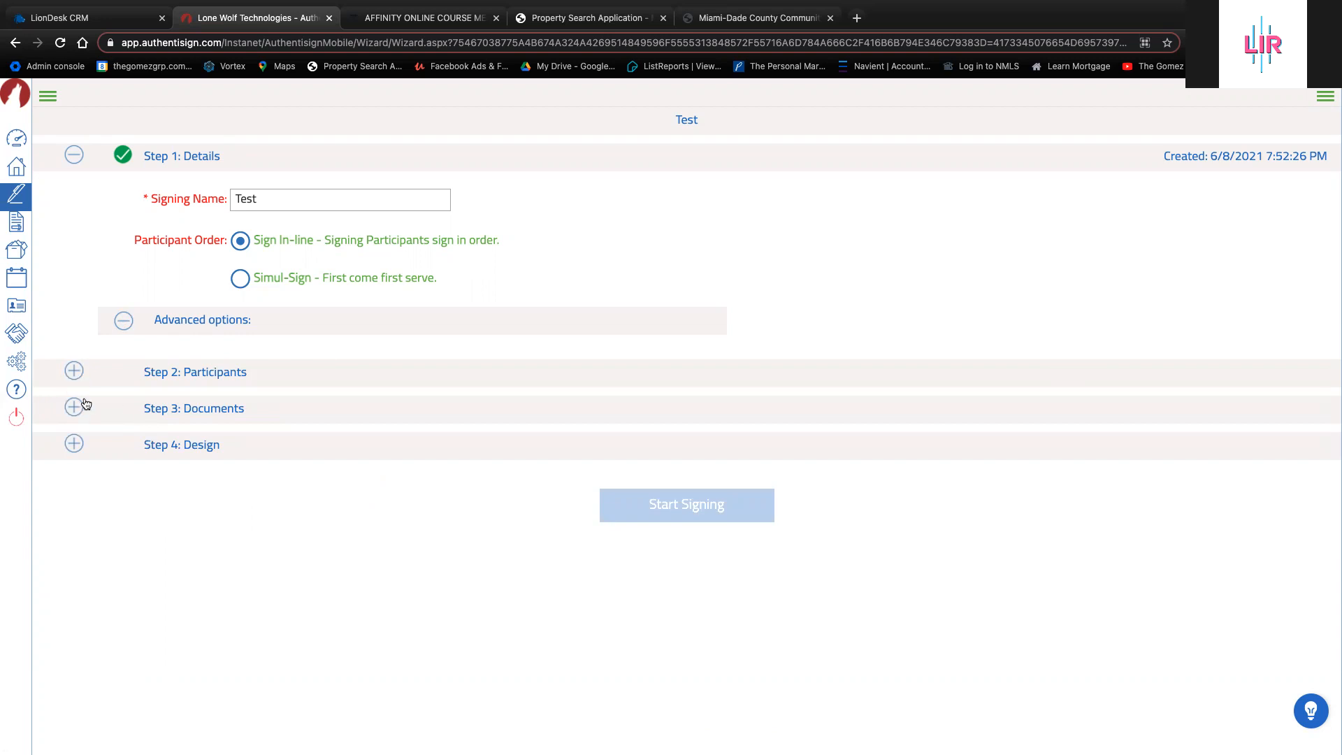
left_click(75, 372)
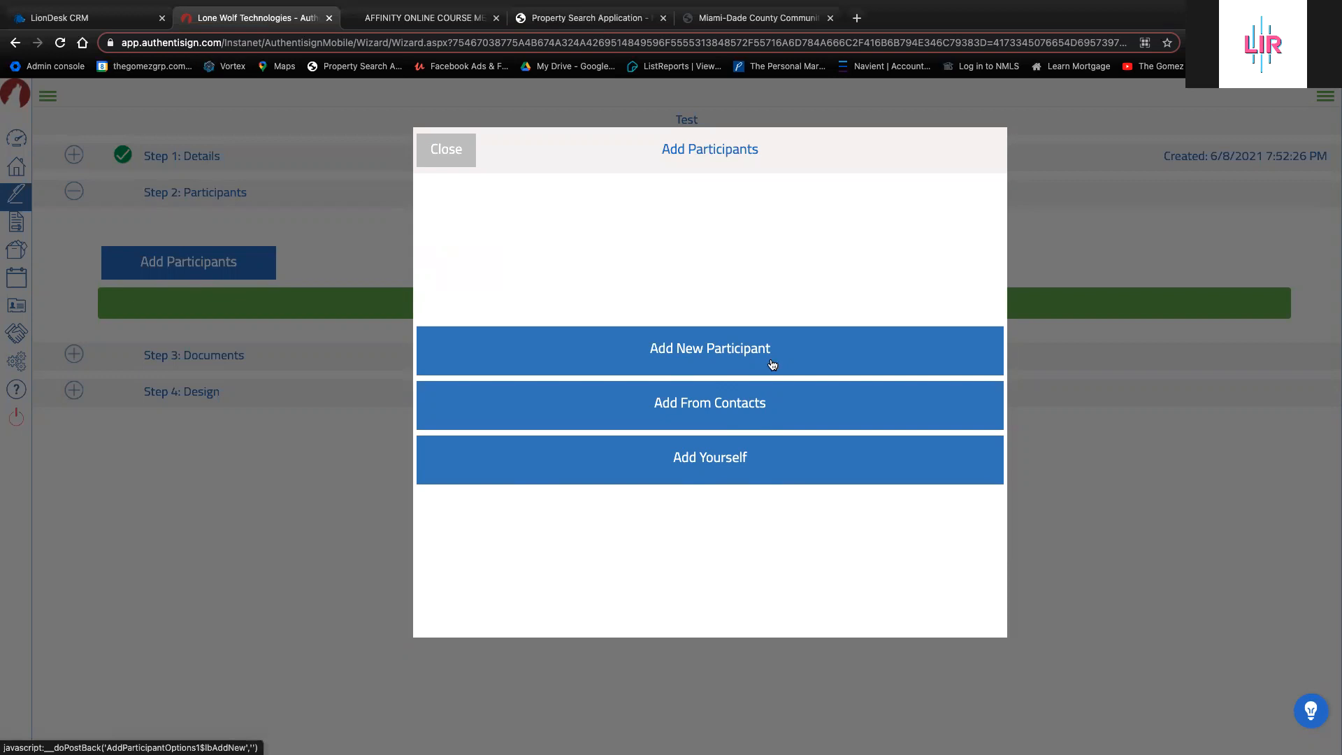
Add a new participant, not from contacts, and enter the signer's first and last name
left_click(696, 363)
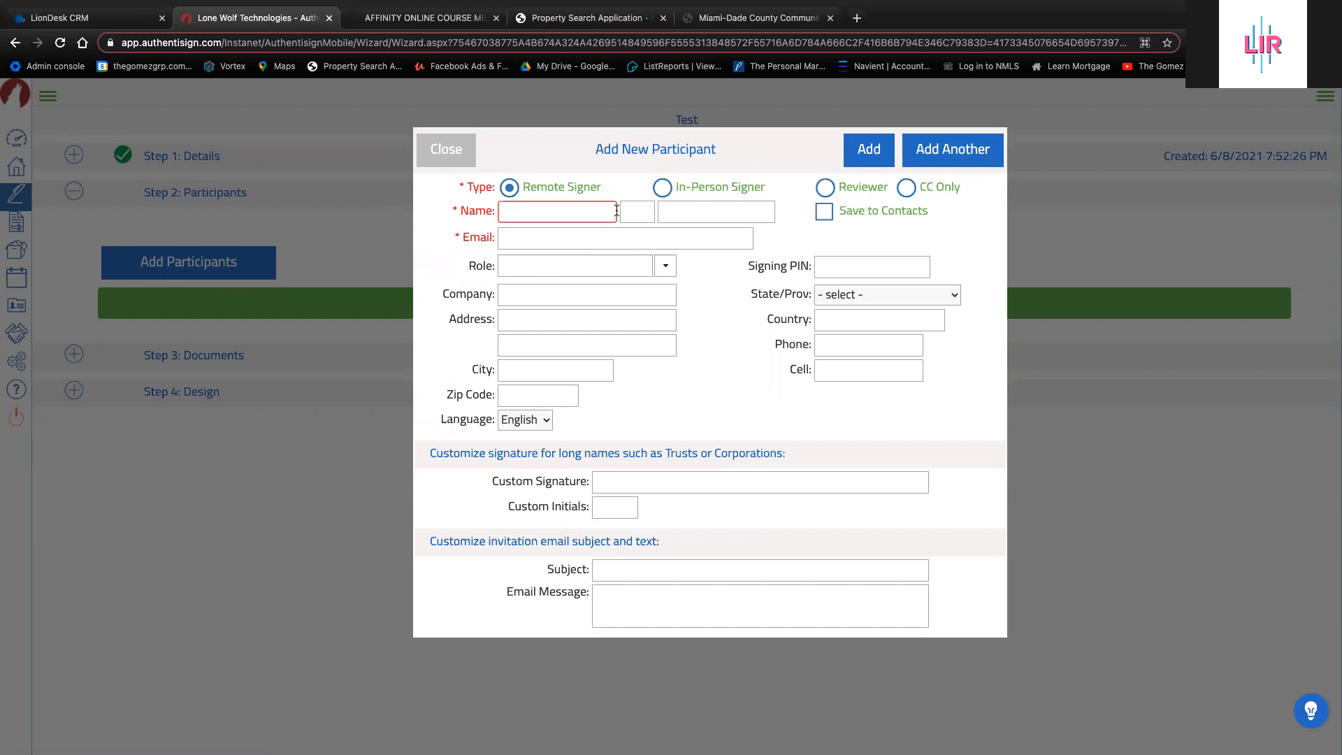
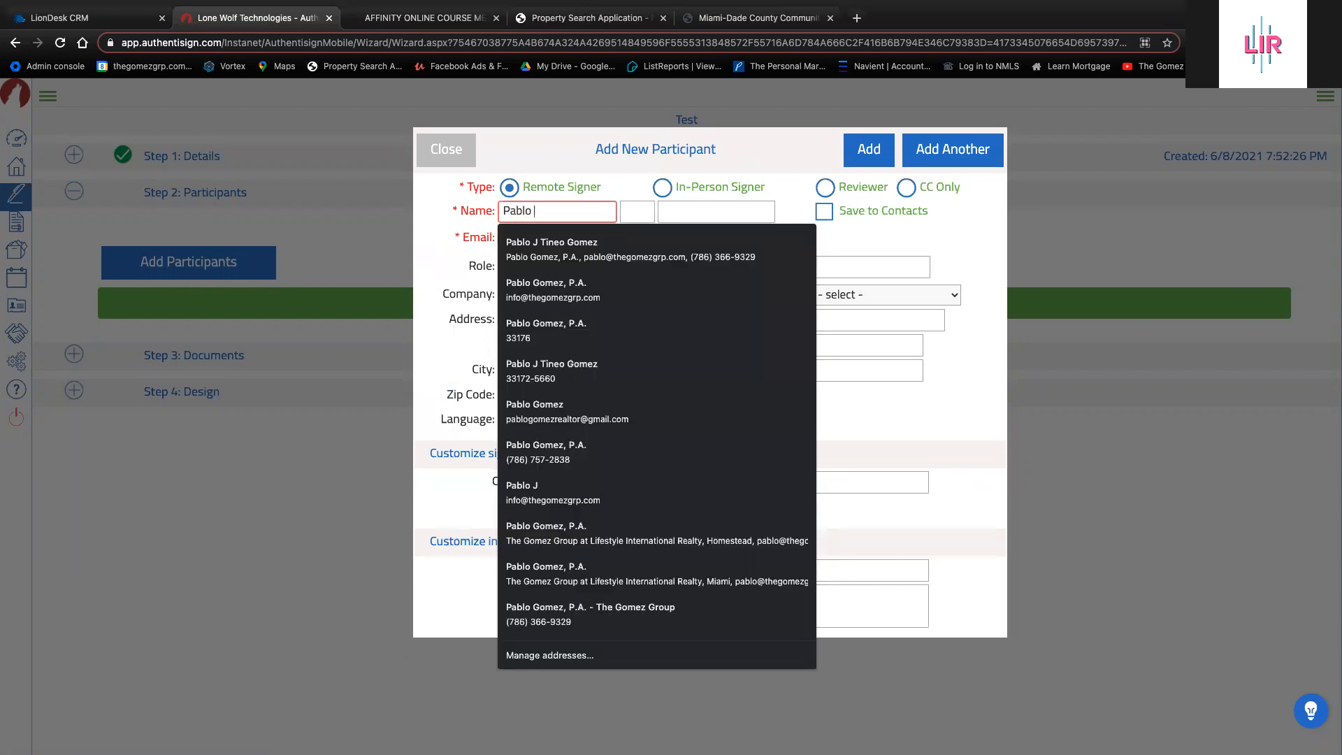
key("Tab")
key("Tab")
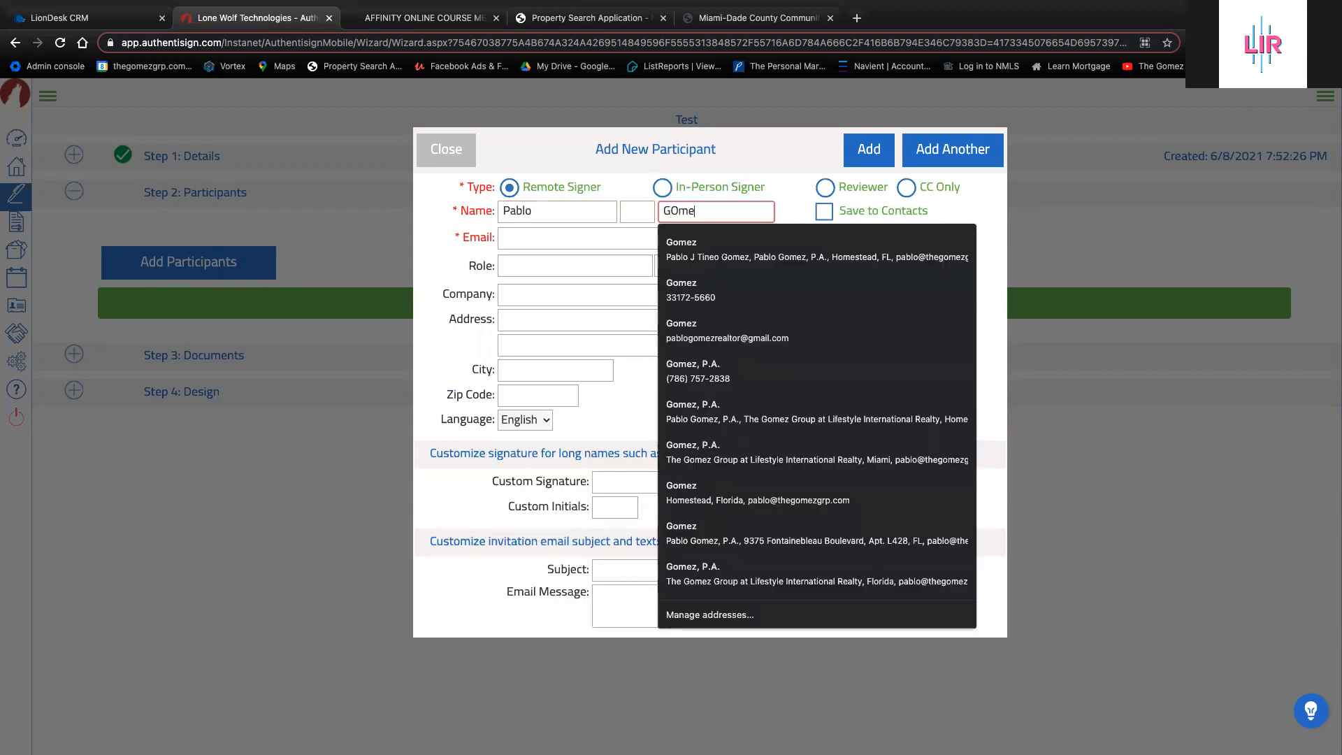
type("omez")
key("BackSpace")
key("BackSpace")
key("BackSpace")
key("BackSpace")
type("o,me")
key("BackSpace")
key("BackSpace")
Enter the signer's e-mail, correct the invalid address by adding the missing '@', and add the participant
left_click(560, 240)
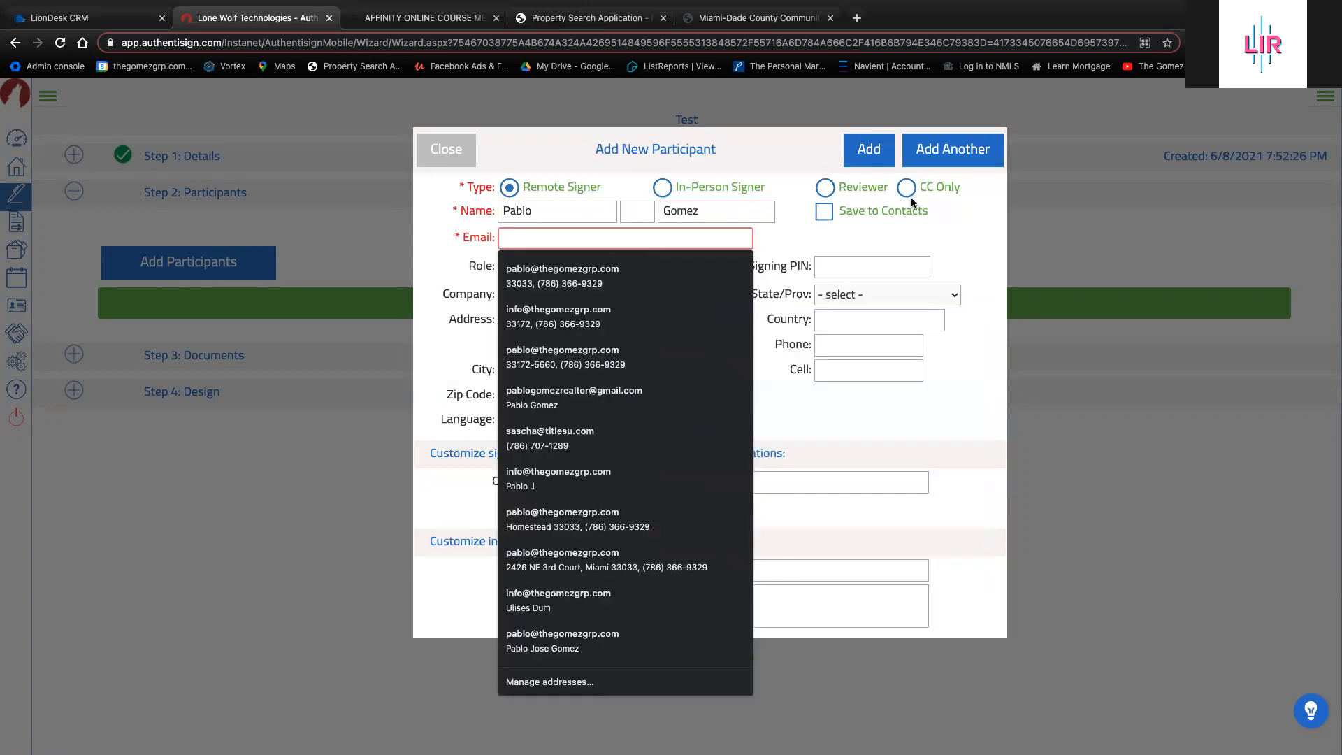
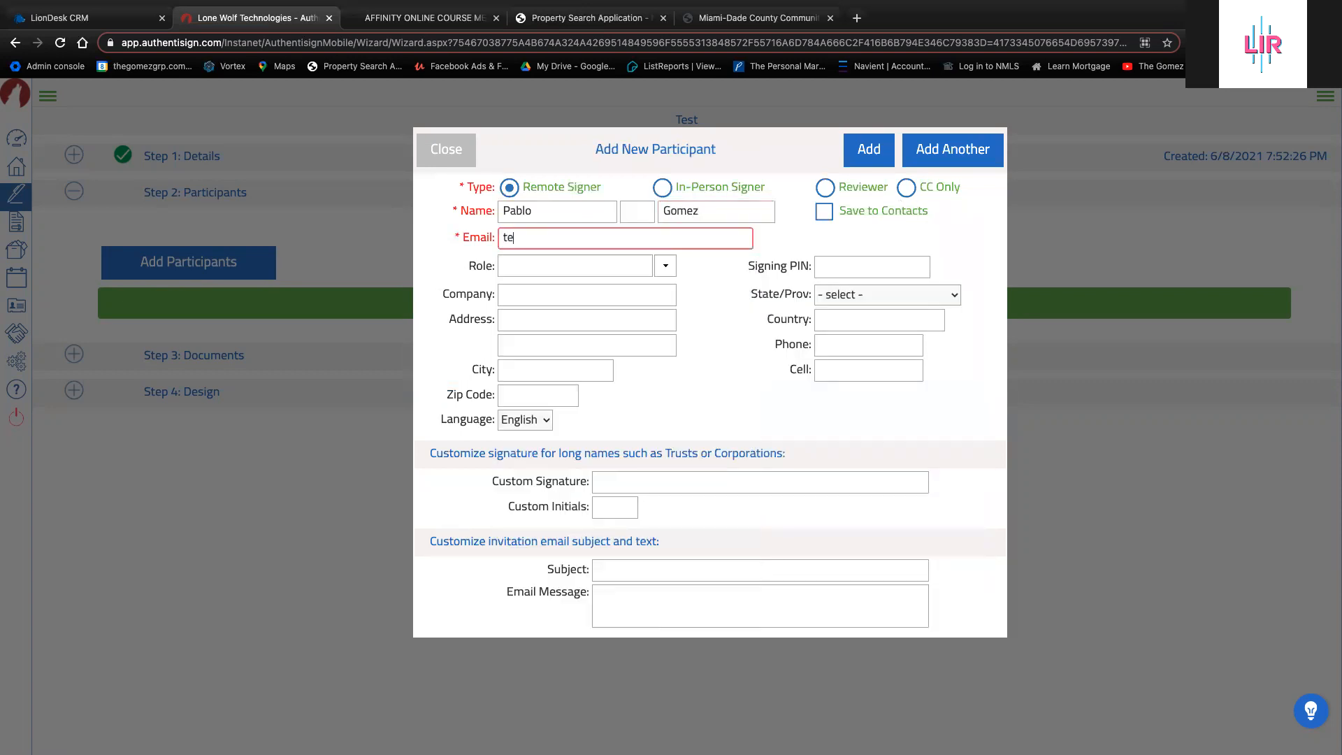
left_click(870, 153)
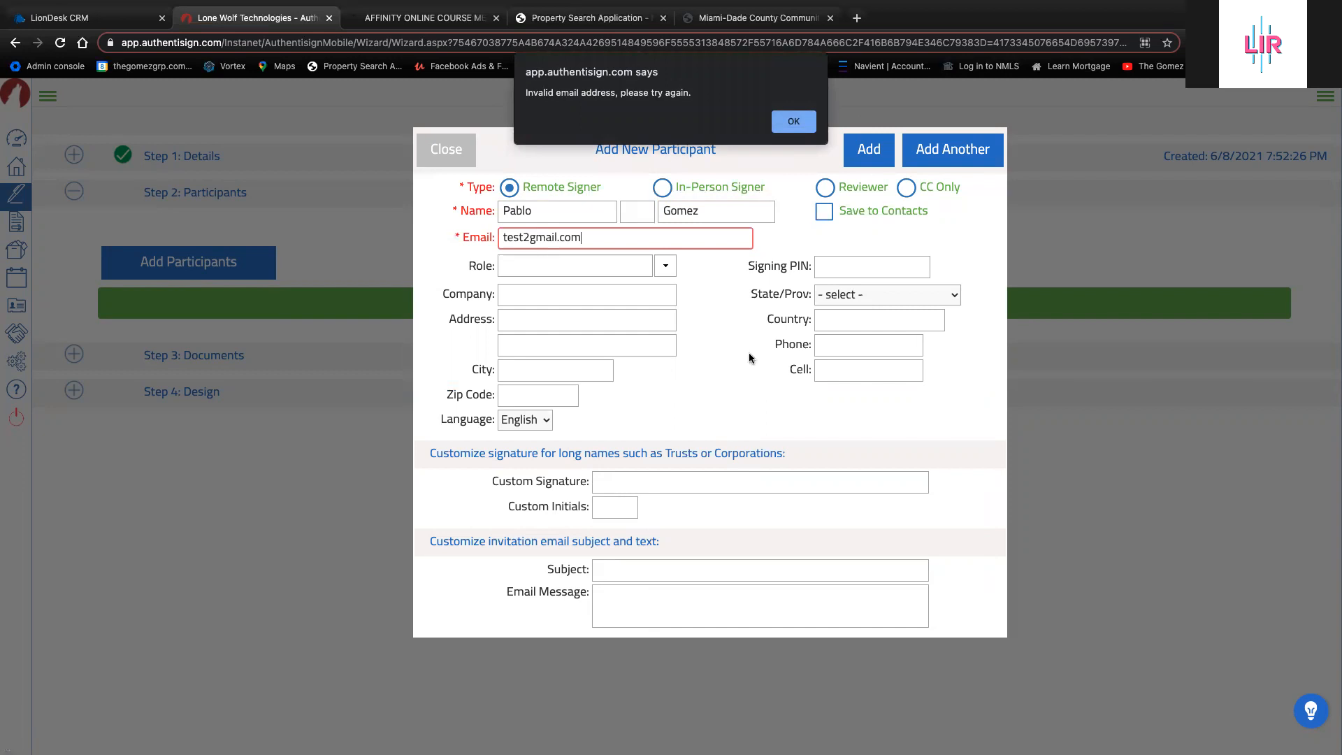
left_click(791, 126)
left_click(524, 237)
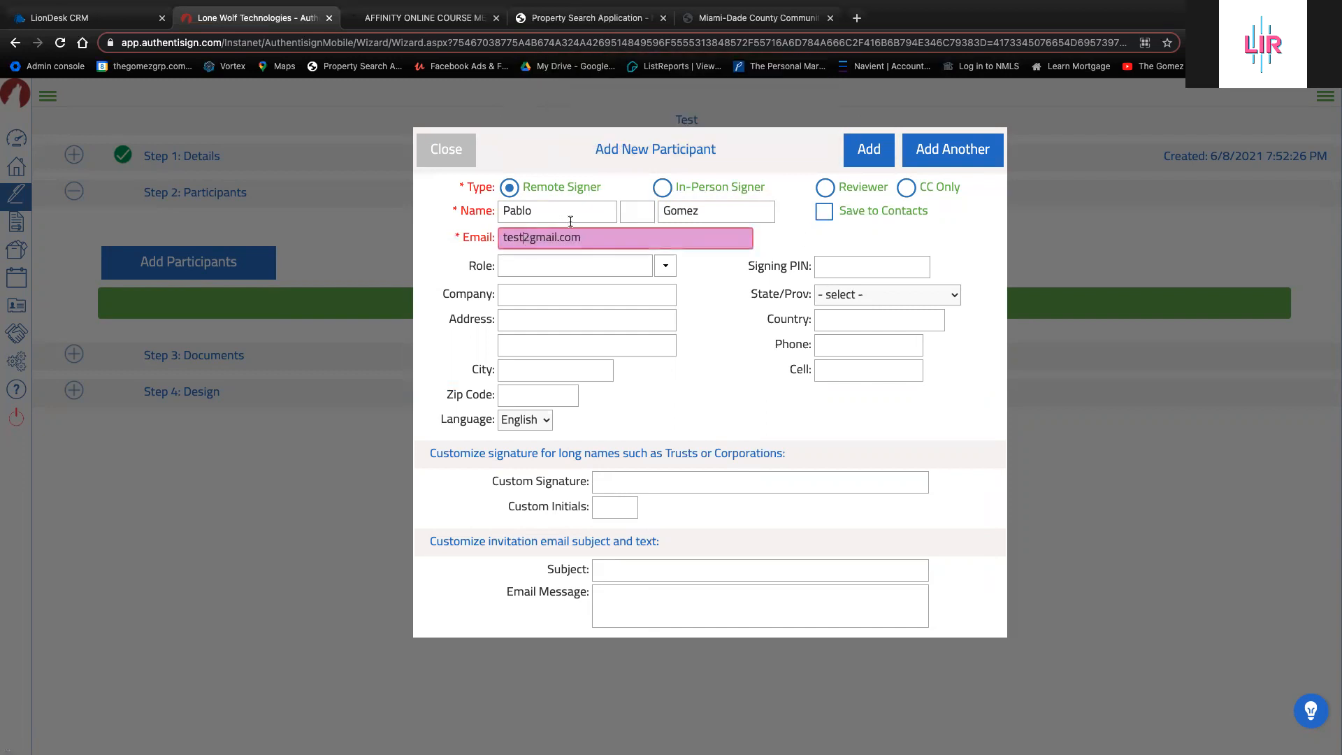
key("BackSpace")
type("@")
left_click(867, 161)
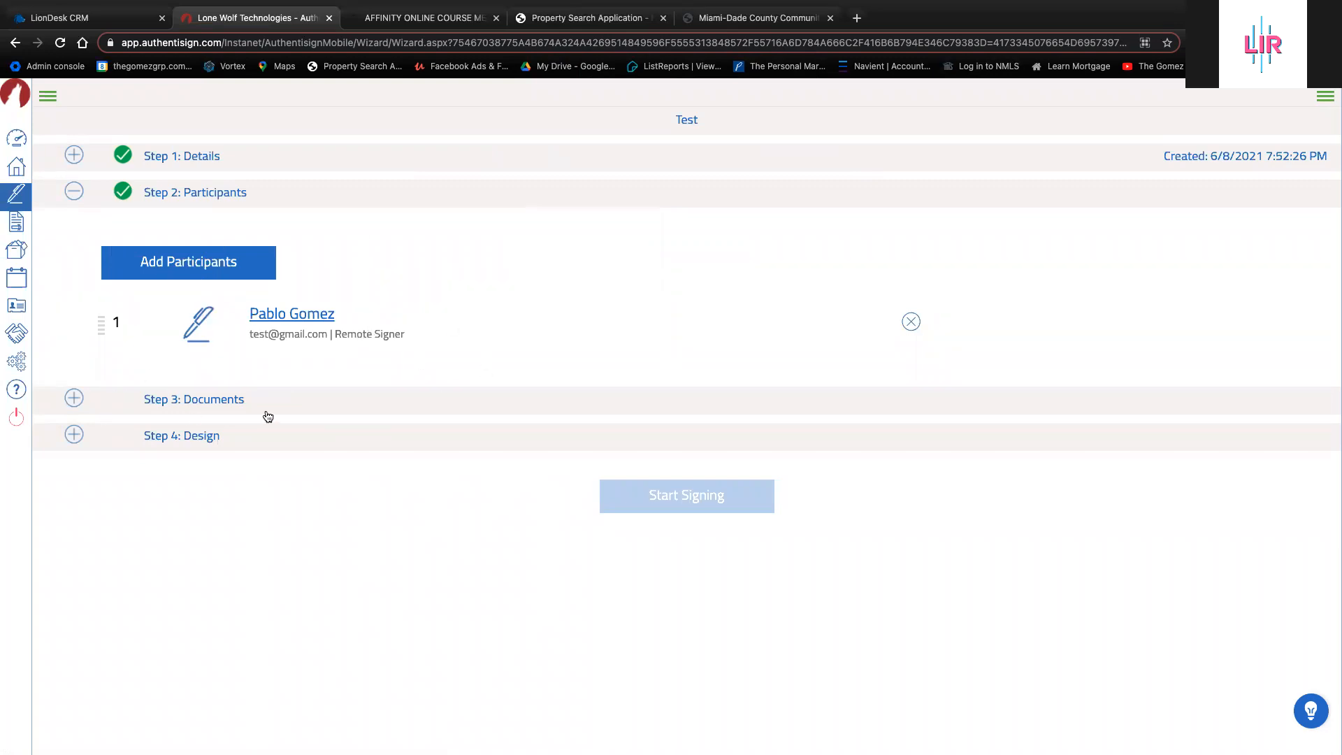
Add the first version of the AS IS Residential Contract (Rev 06/19) from the forms library, filtered by 'as'
left_click(74, 398)
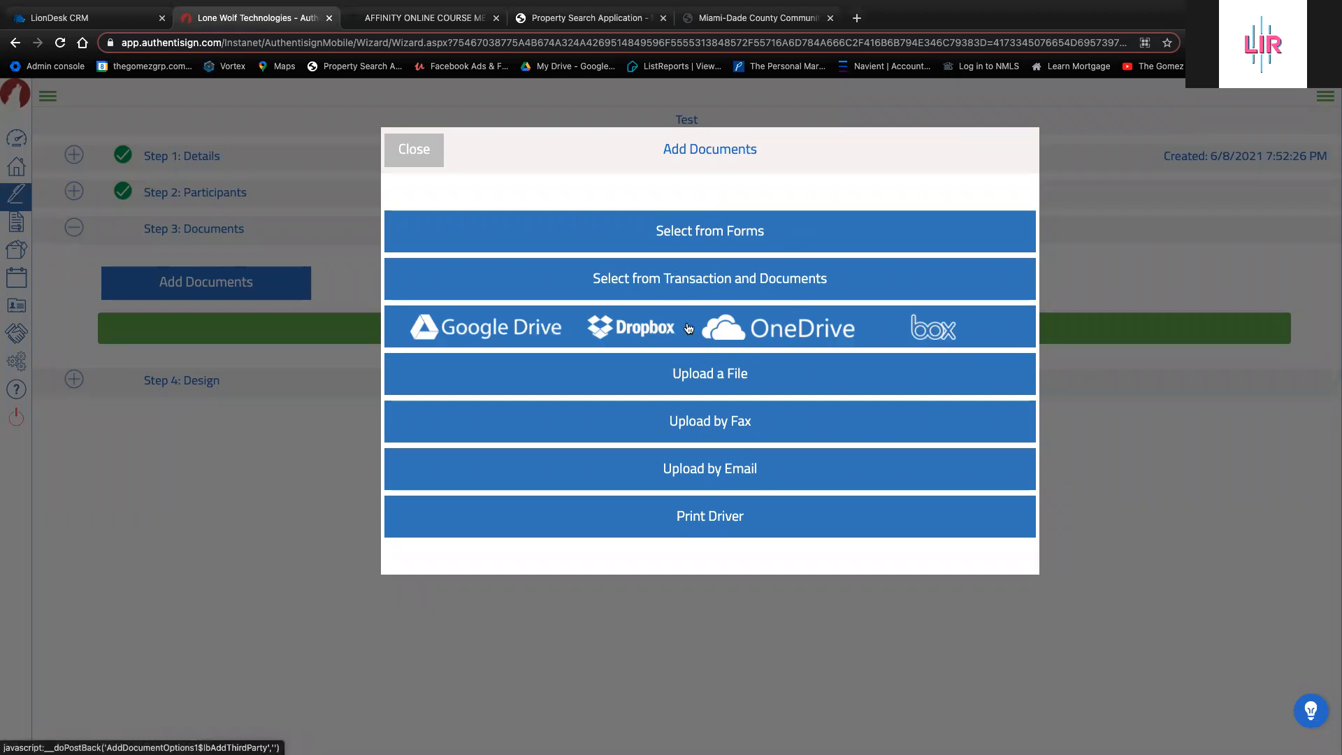
left_click(723, 238)
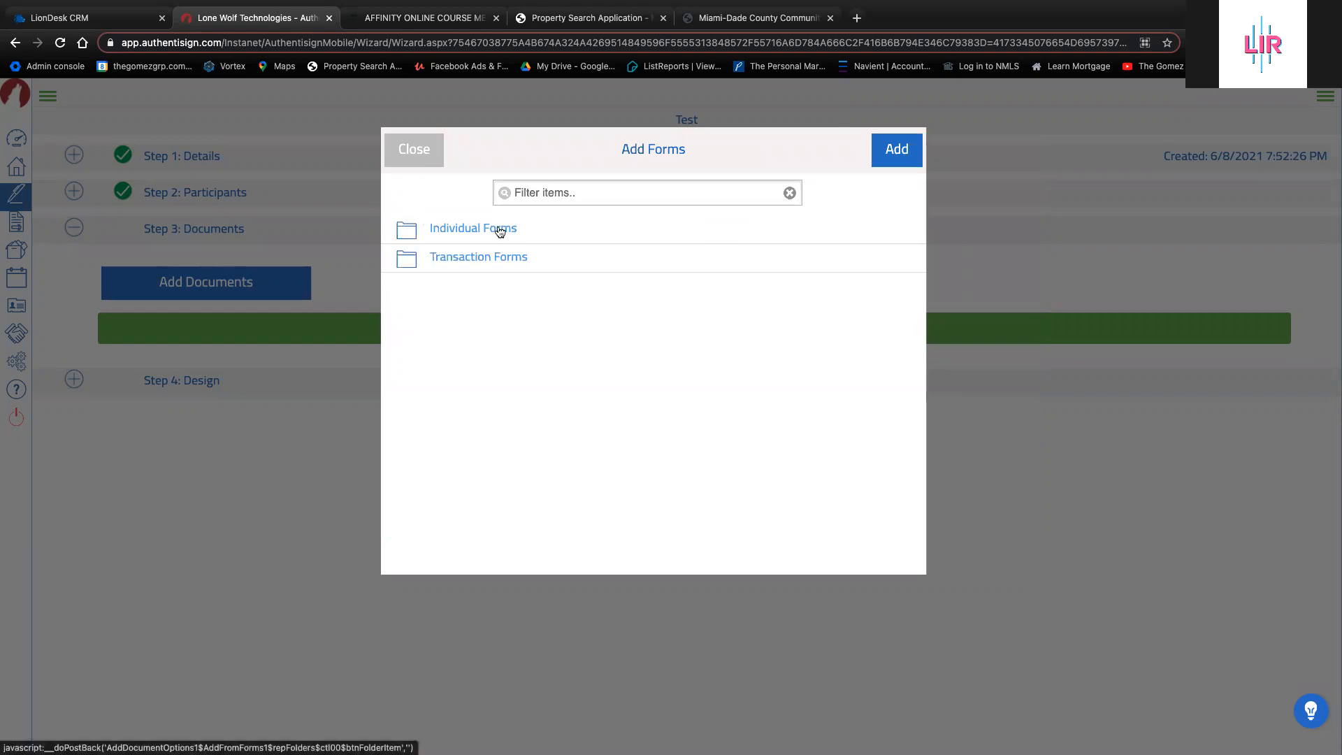
left_click(560, 200)
type("as is")
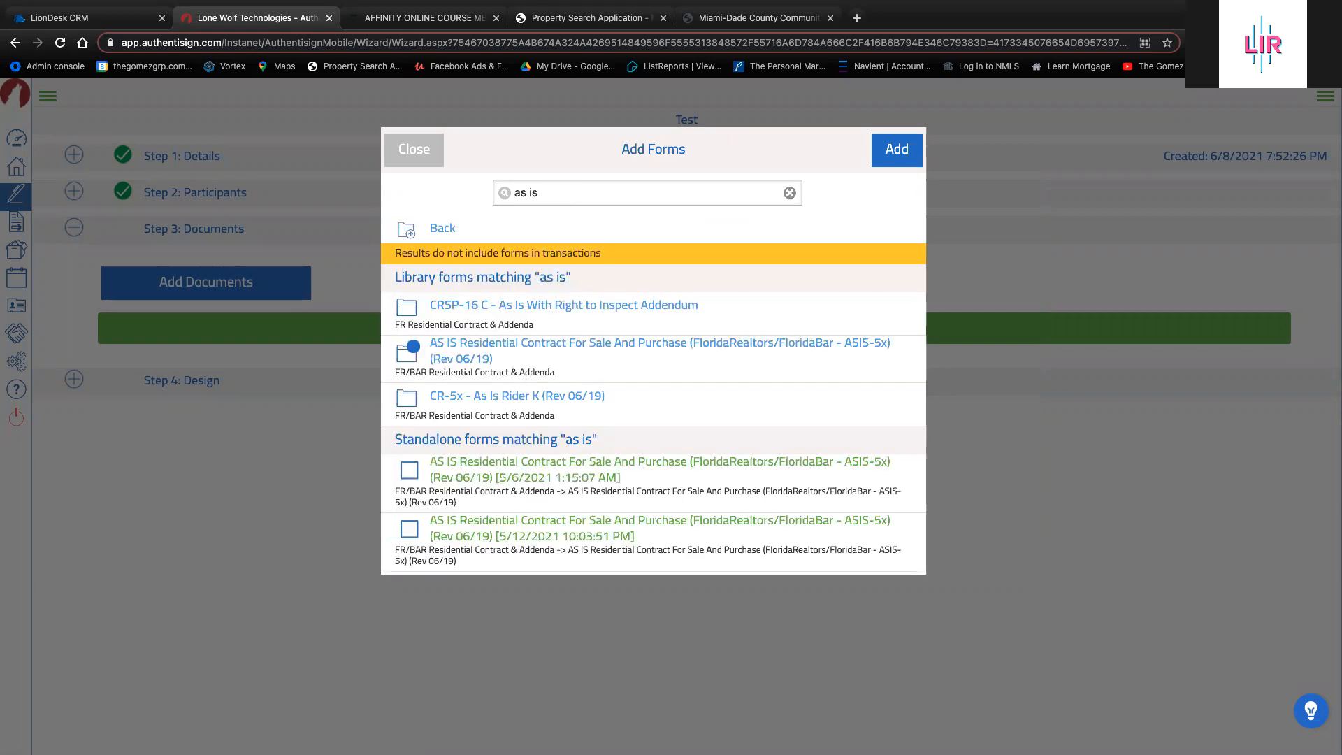
left_click(571, 347)
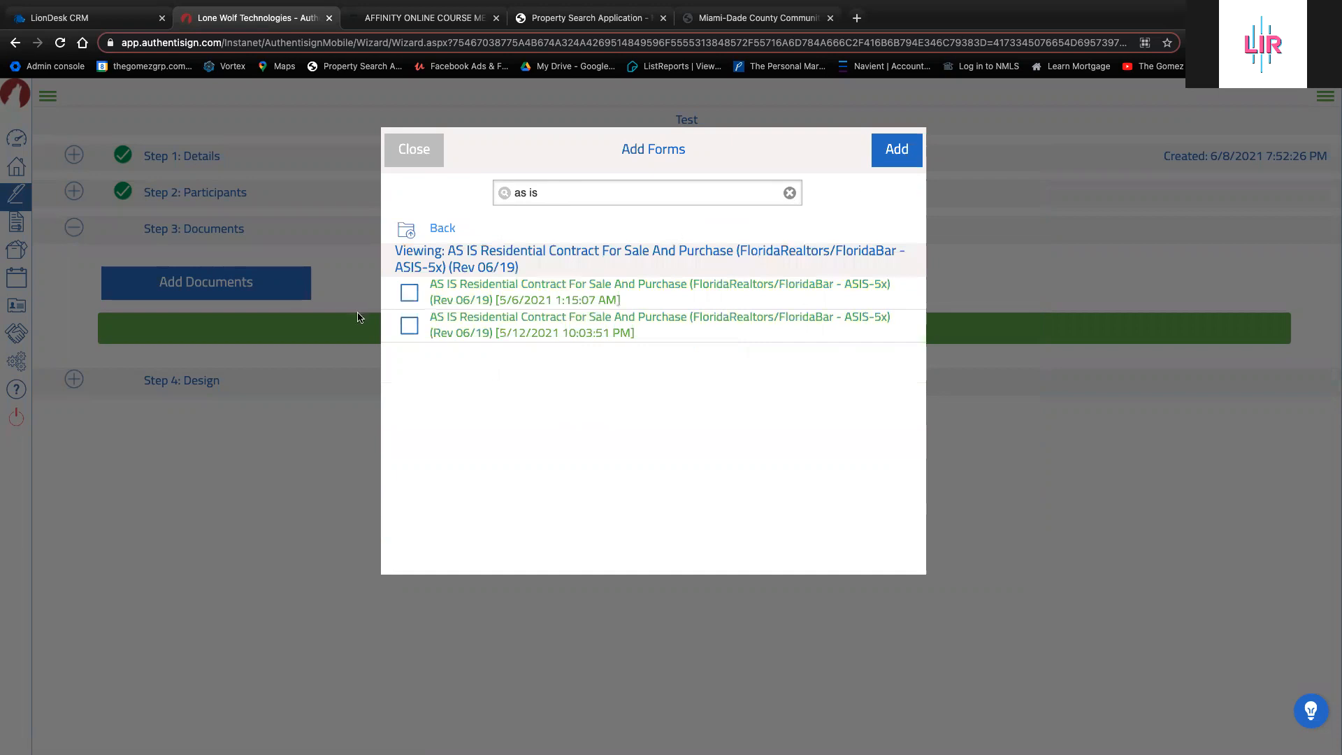
left_click(409, 293)
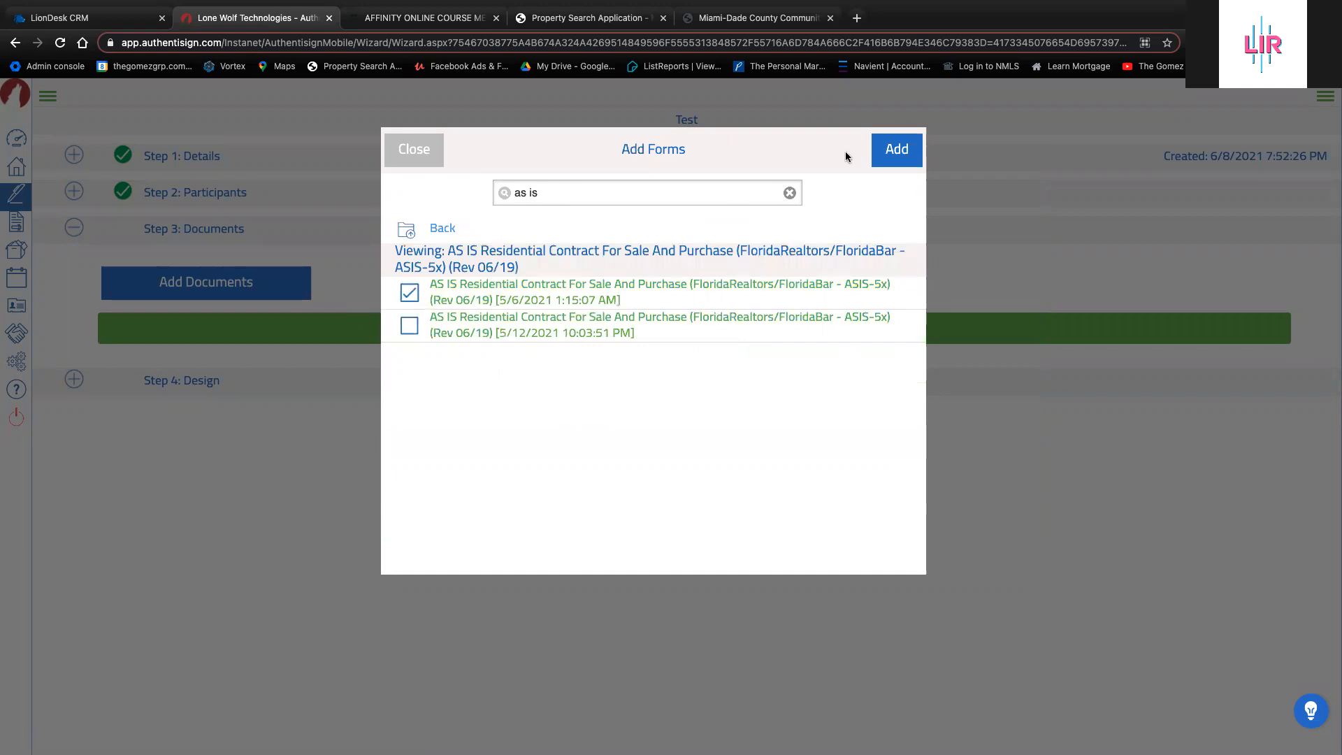
left_click(886, 155)
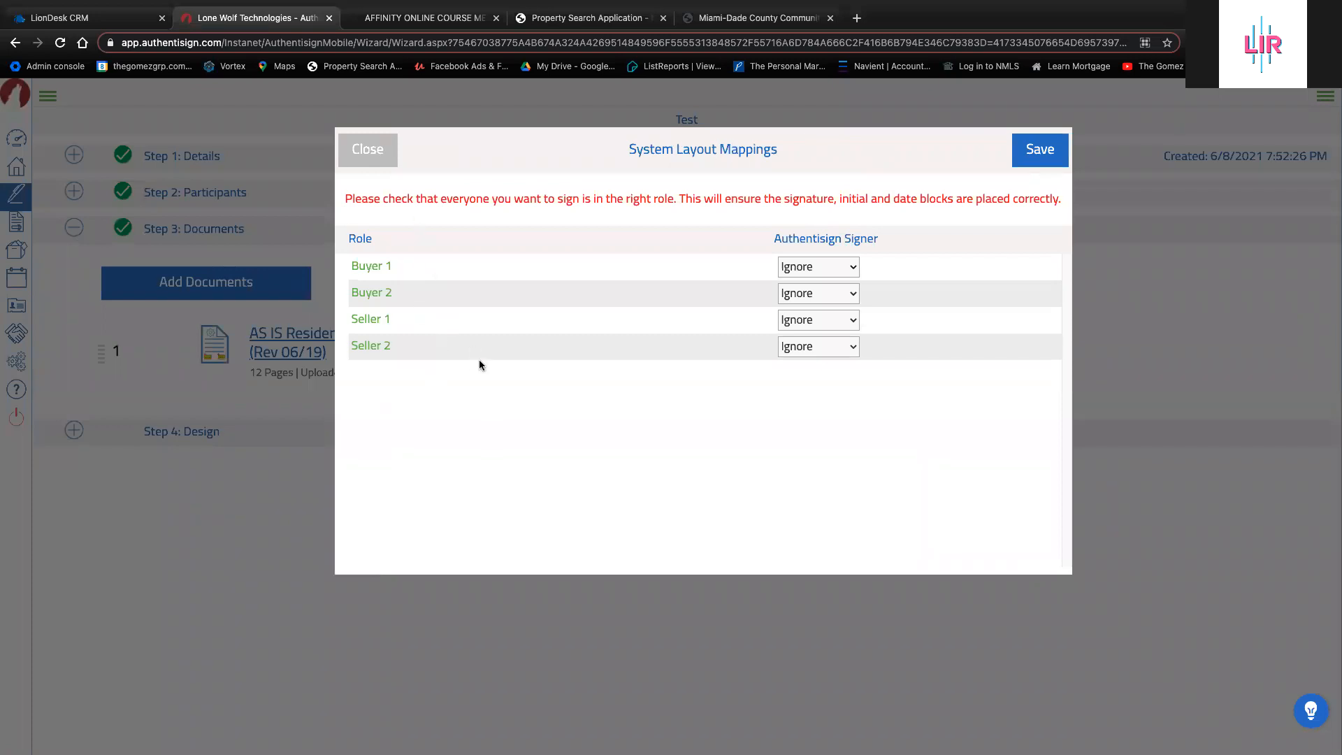
Map the participant as Buyer 1's signer, save the mappings, and expand Step 4: Design
left_click(835, 266)
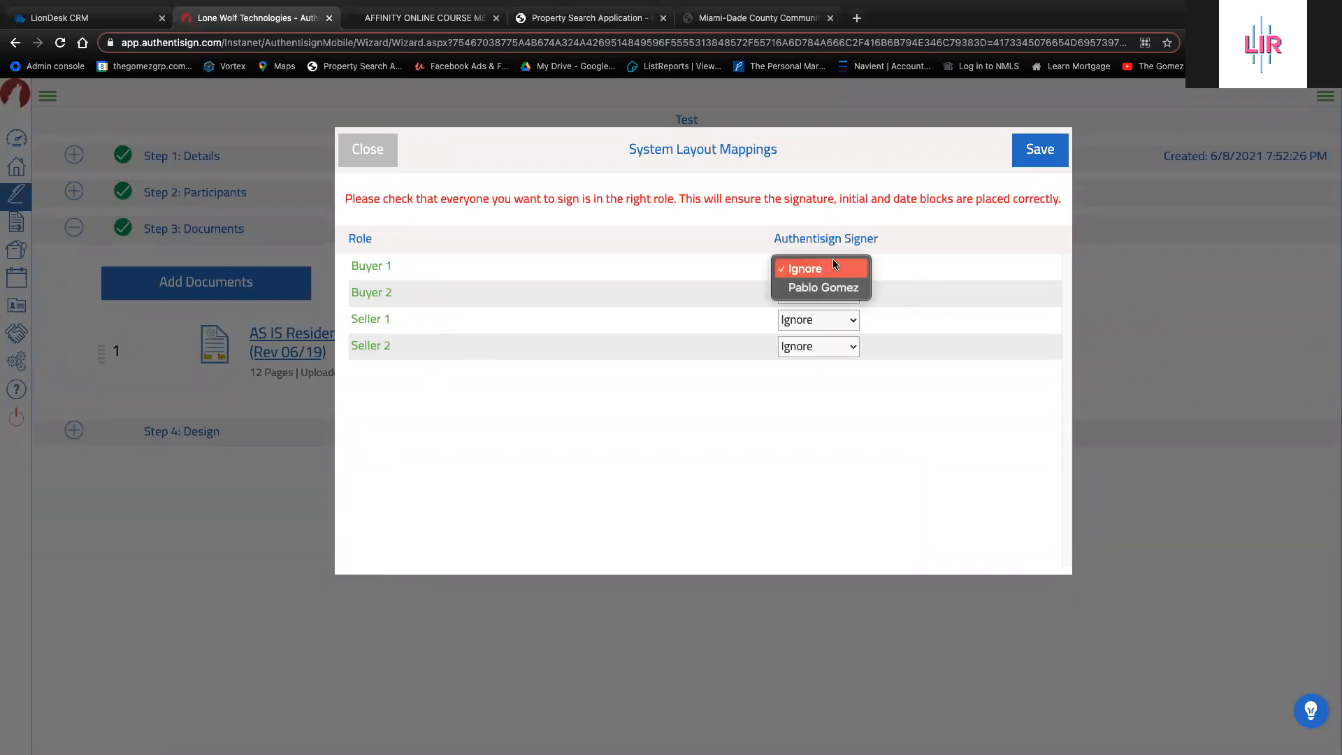
left_click(834, 286)
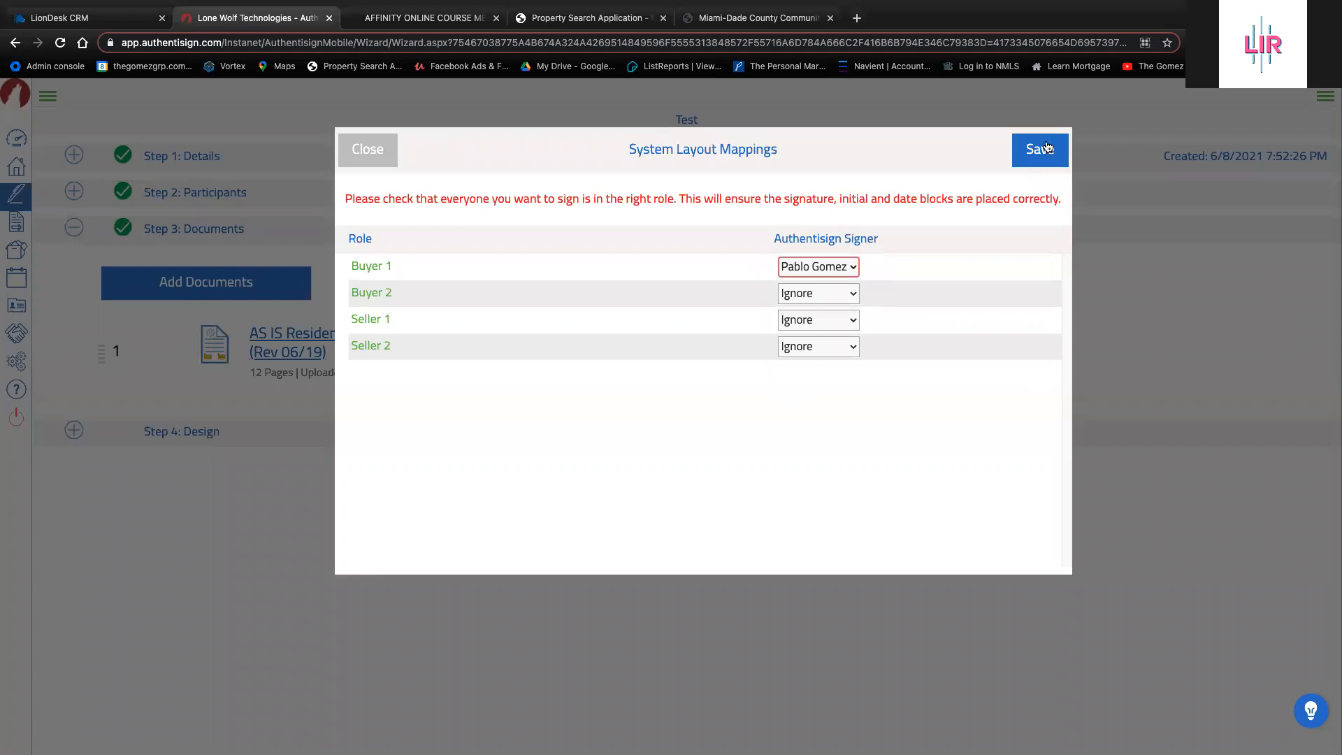
left_click(1046, 144)
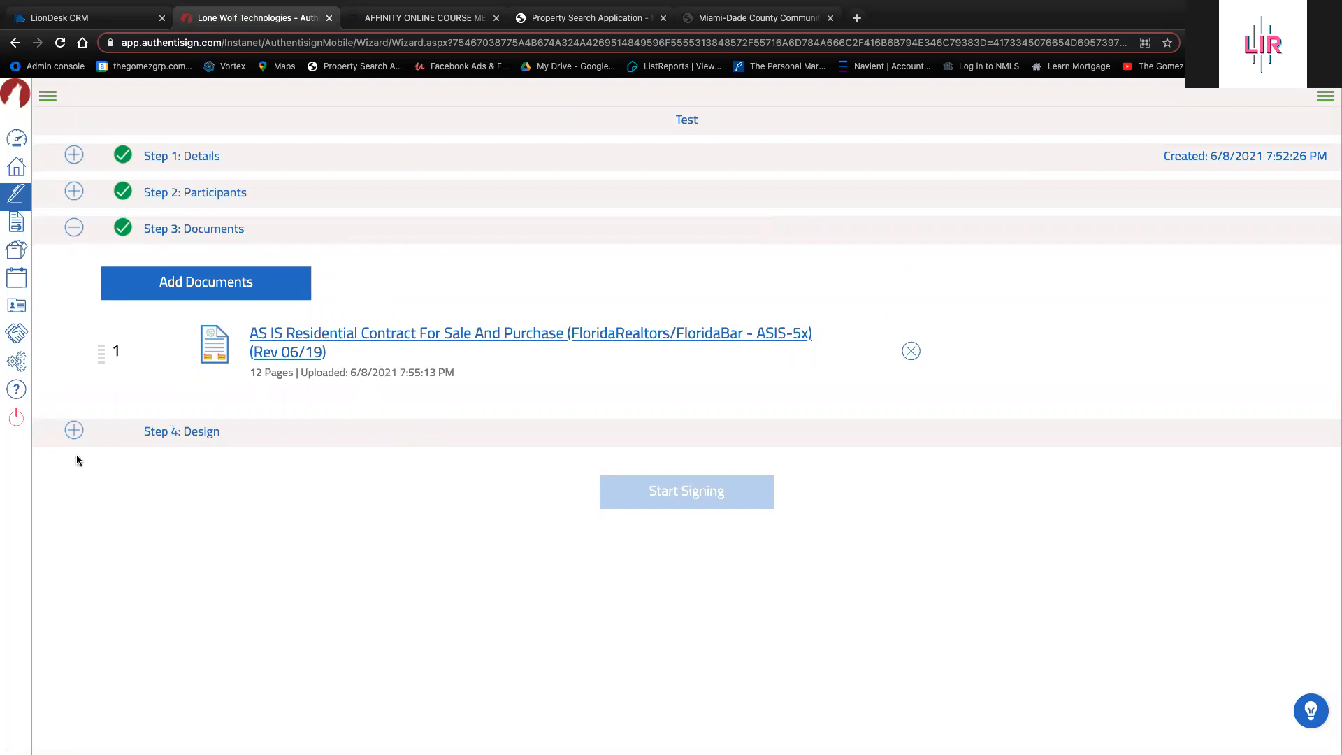
left_click(75, 431)
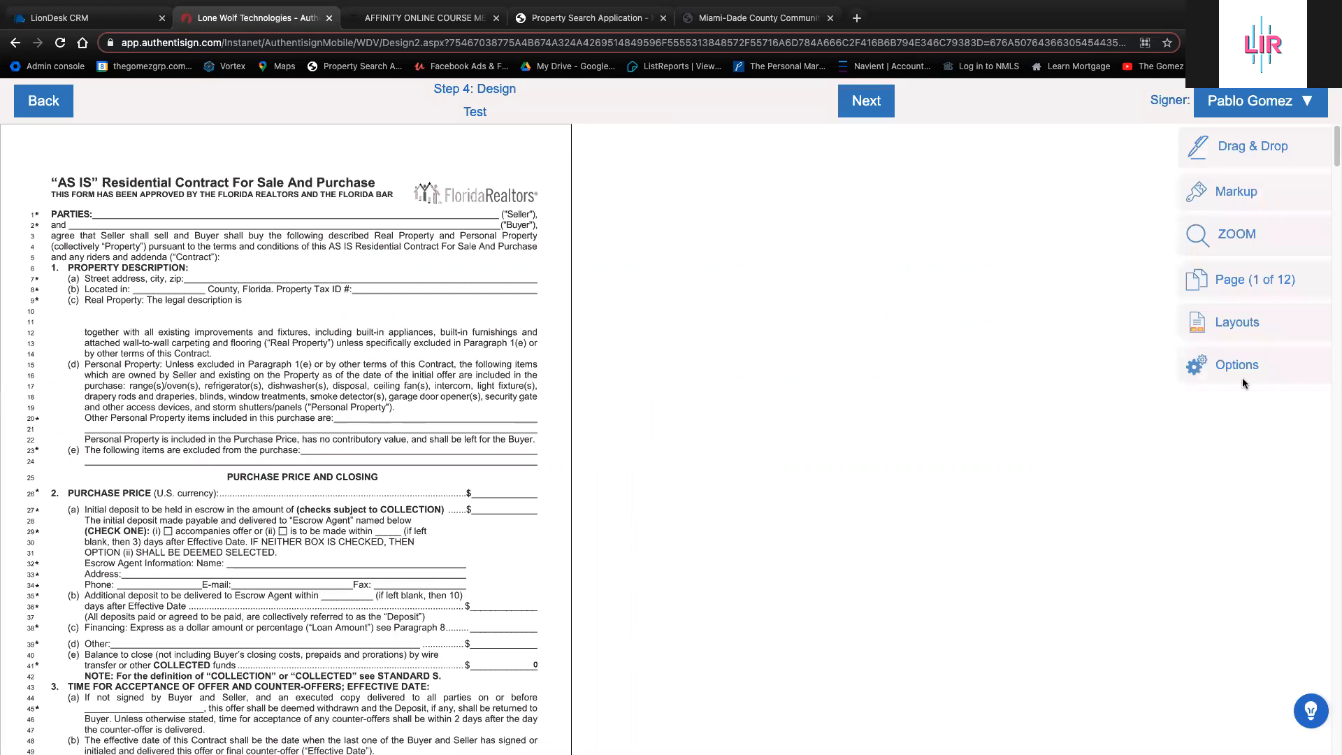
scroll(299, 563, "down", 9)
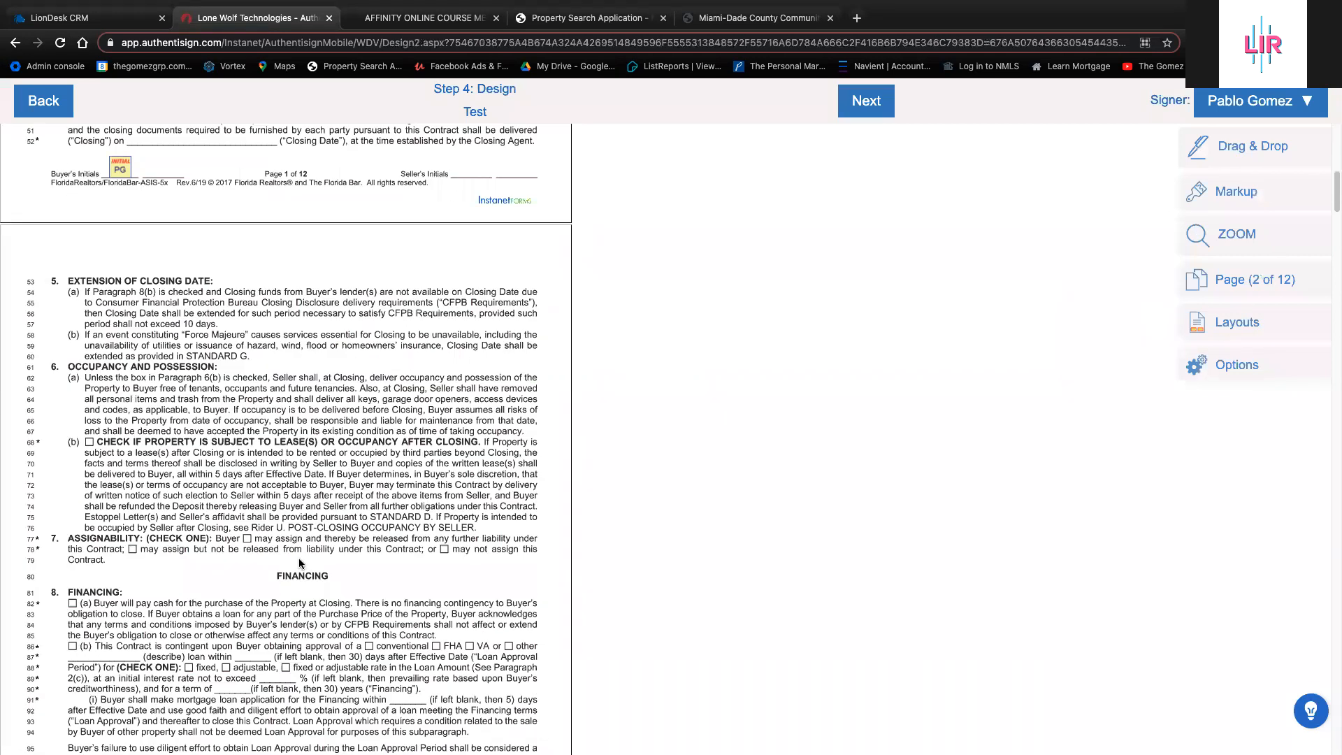
scroll(300, 563, "up", 4)
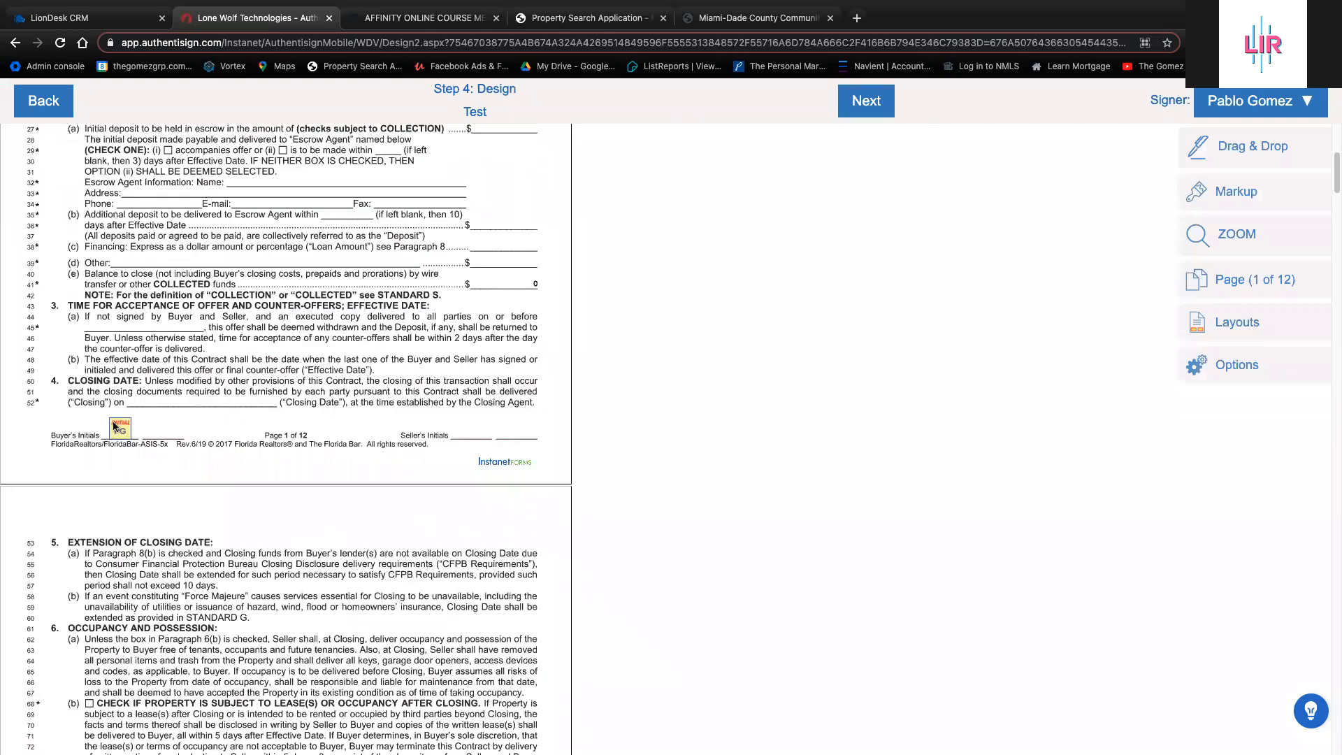
scroll(116, 426, "down", 9)
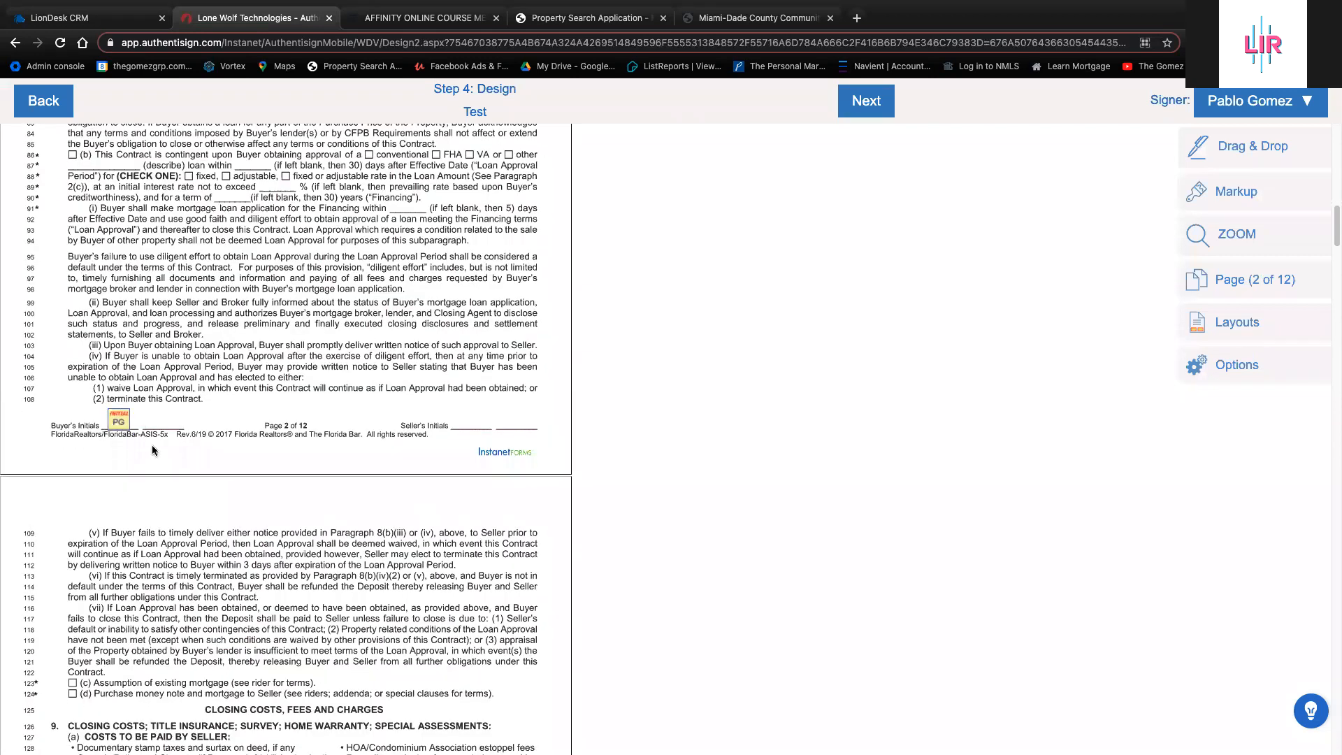
scroll(161, 461, "down", 9)
scroll(151, 422, "down", 20)
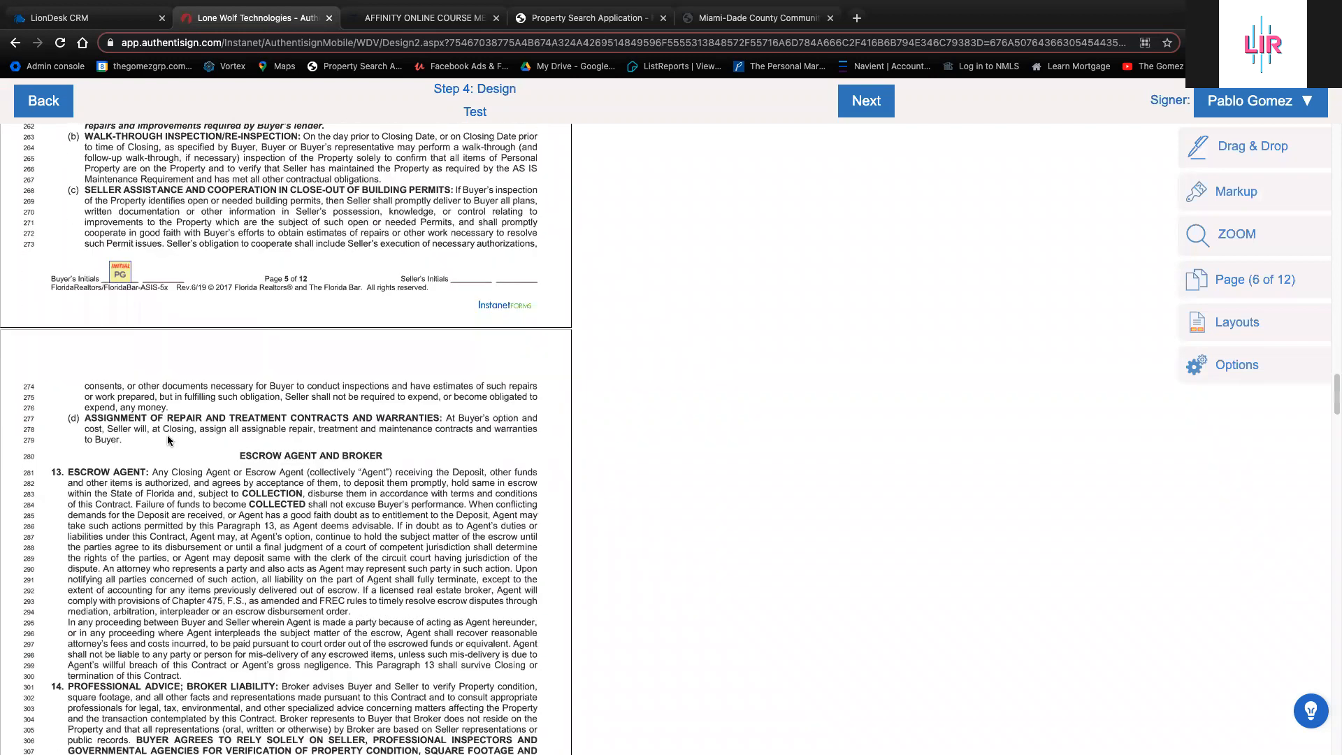
scroll(172, 444, "down", 20)
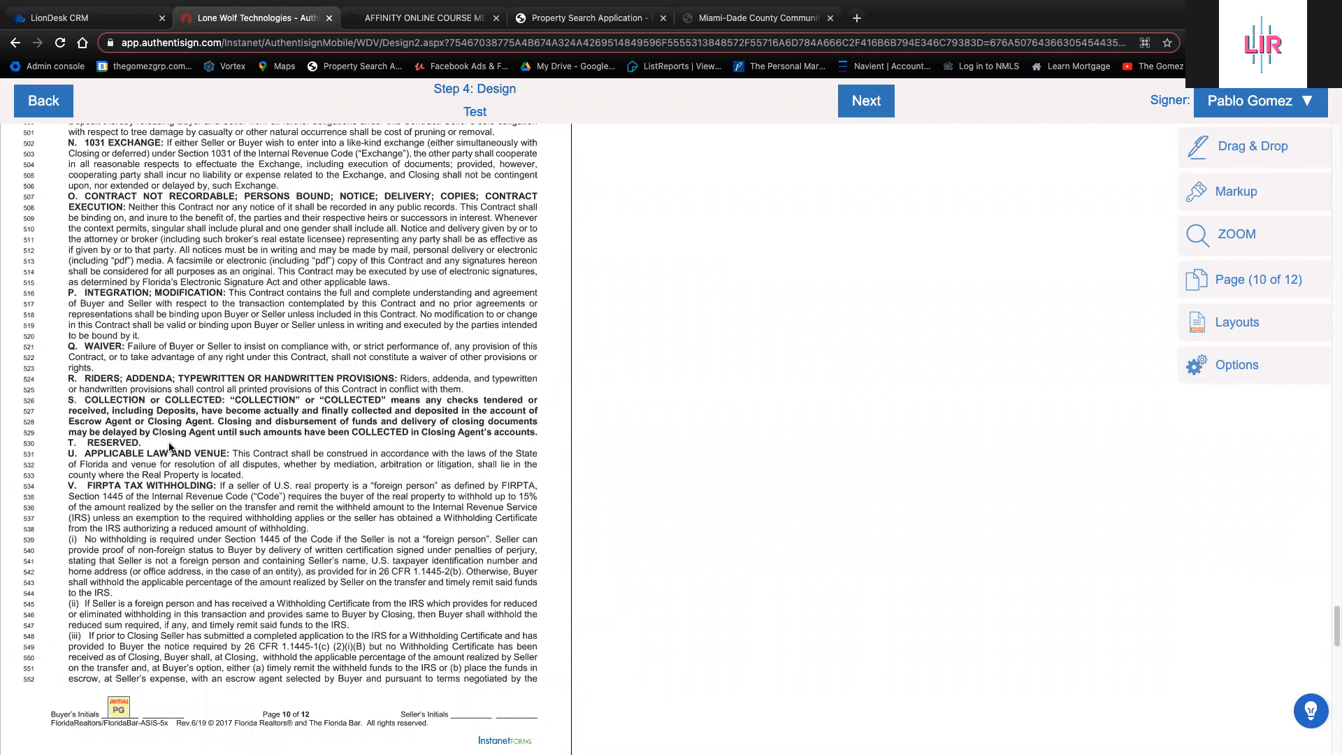
scroll(169, 444, "down", 1)
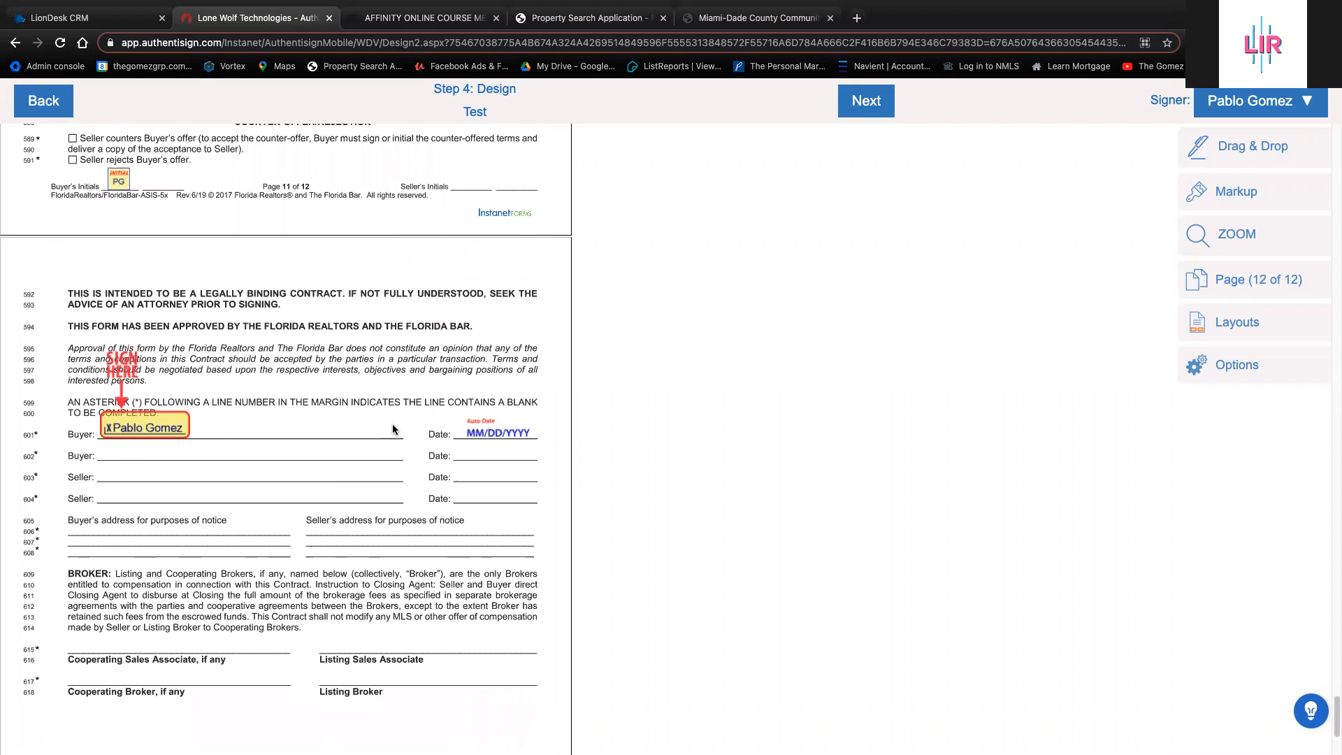
Place a signature field on the Seller line of page 12
left_click(1268, 150)
left_click(983, 151)
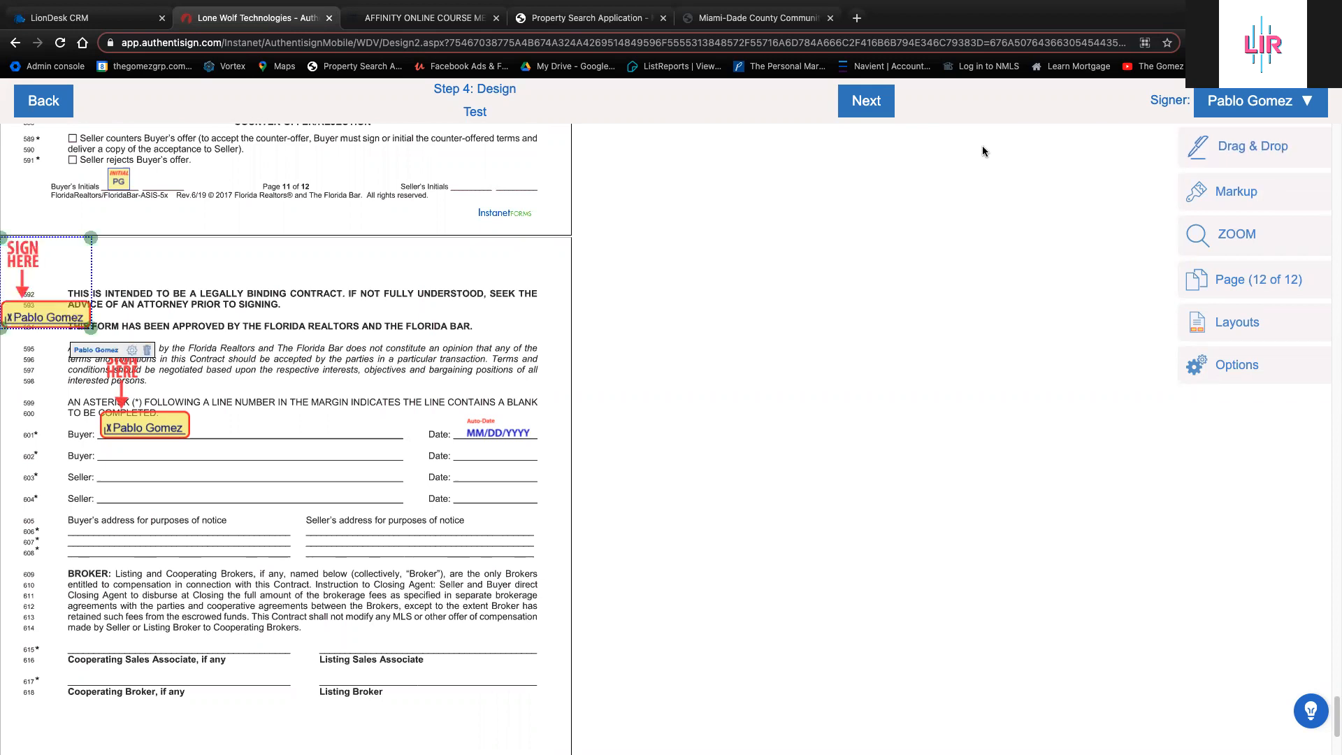
left_click_drag(28, 313, 120, 469)
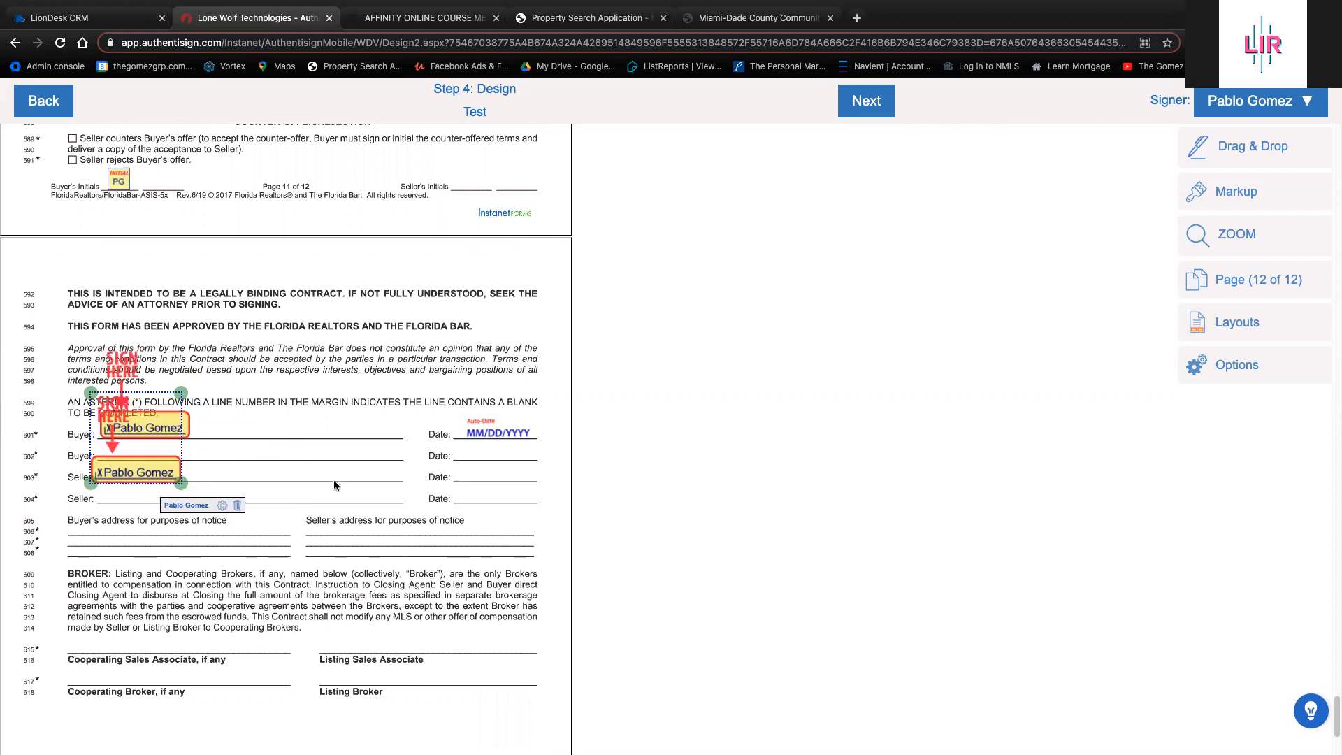
Give the seller signature a date stamp on line 603's Date field, deleting the unwanted time stamp
left_click(222, 506)
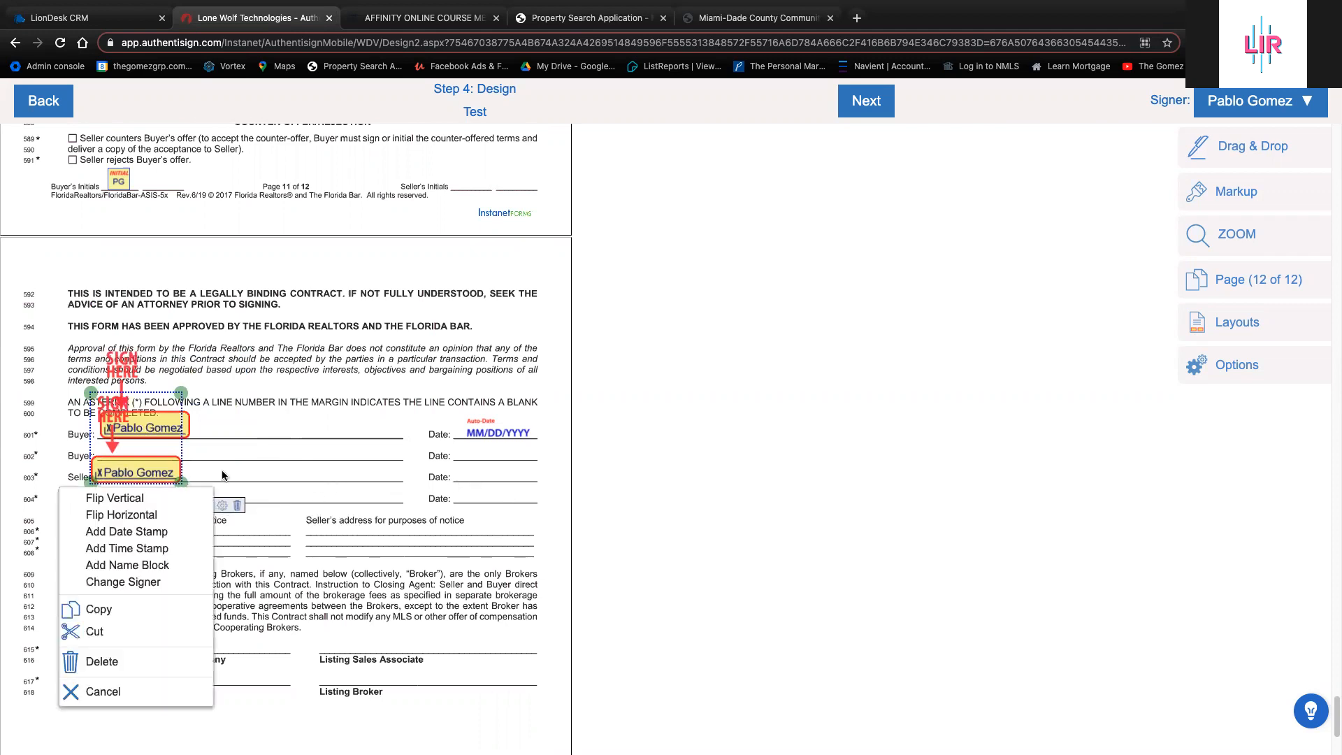
left_click(167, 549)
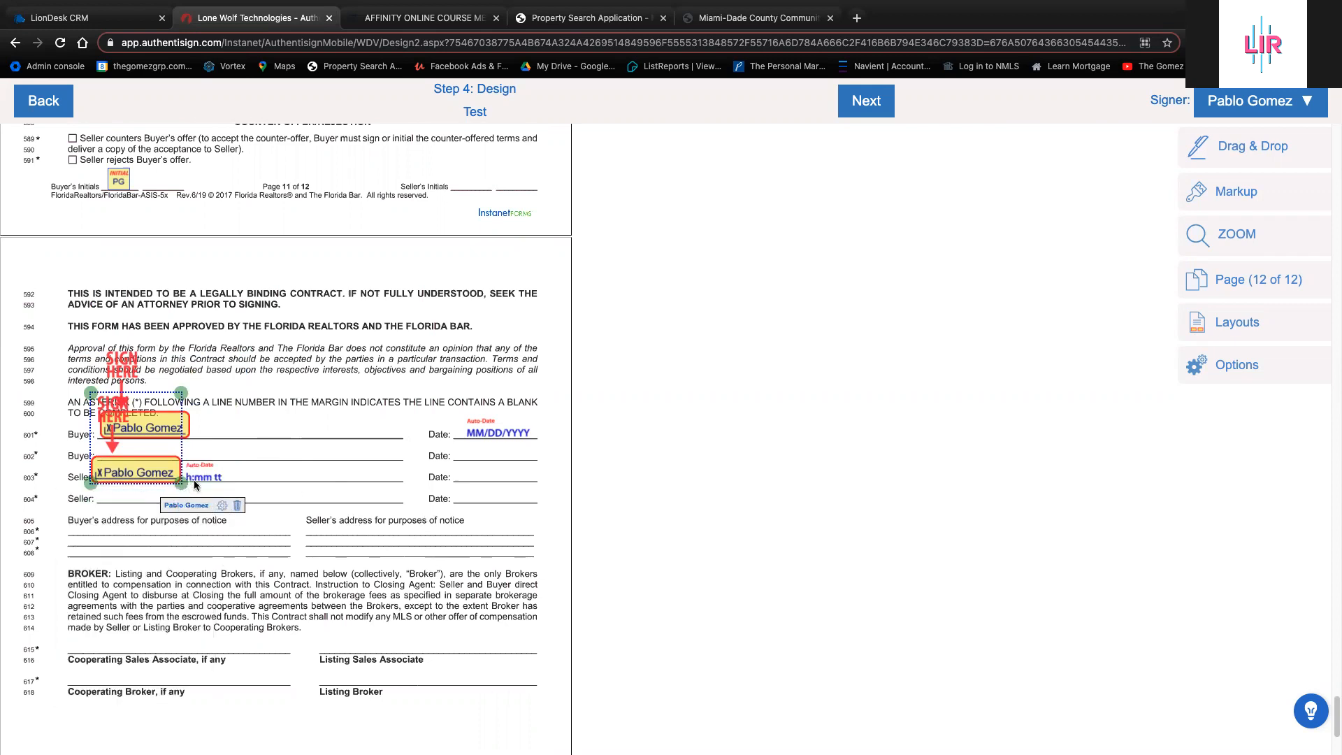
left_click_drag(195, 484, 472, 460)
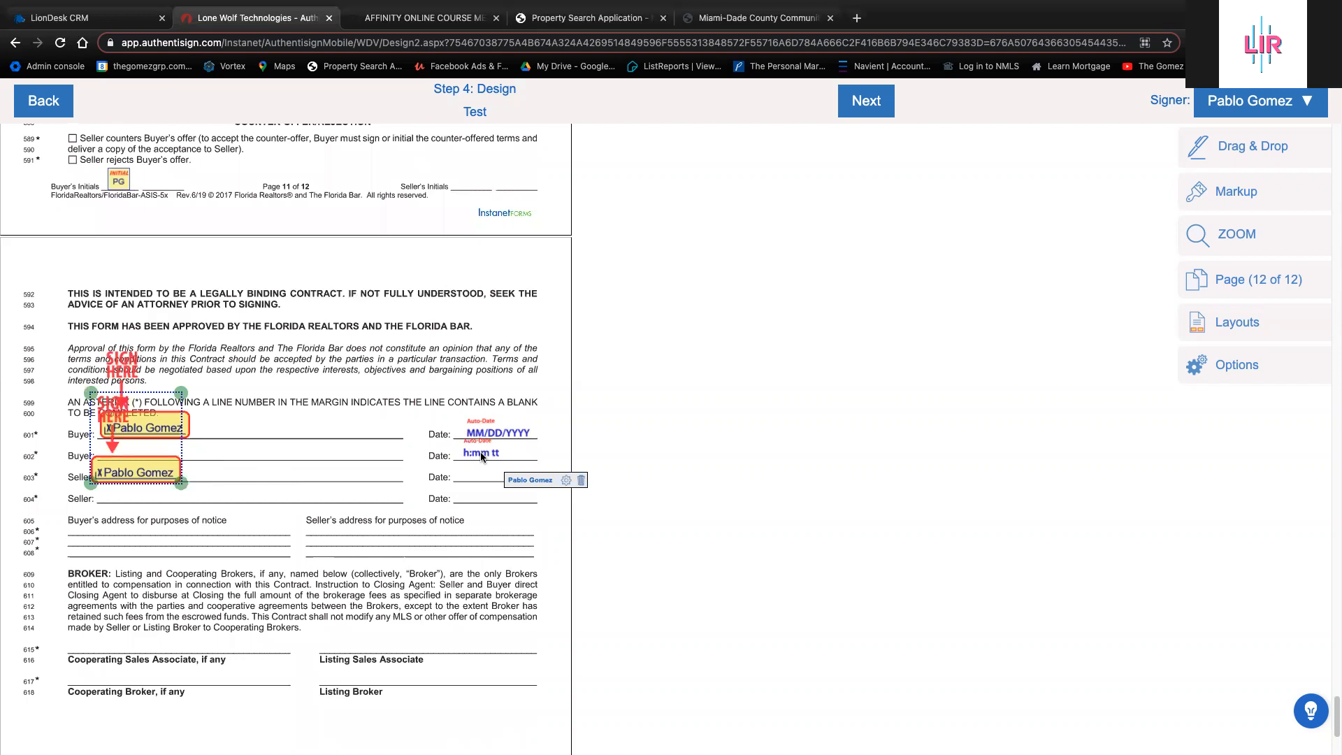
left_click(577, 483)
right_click(168, 467)
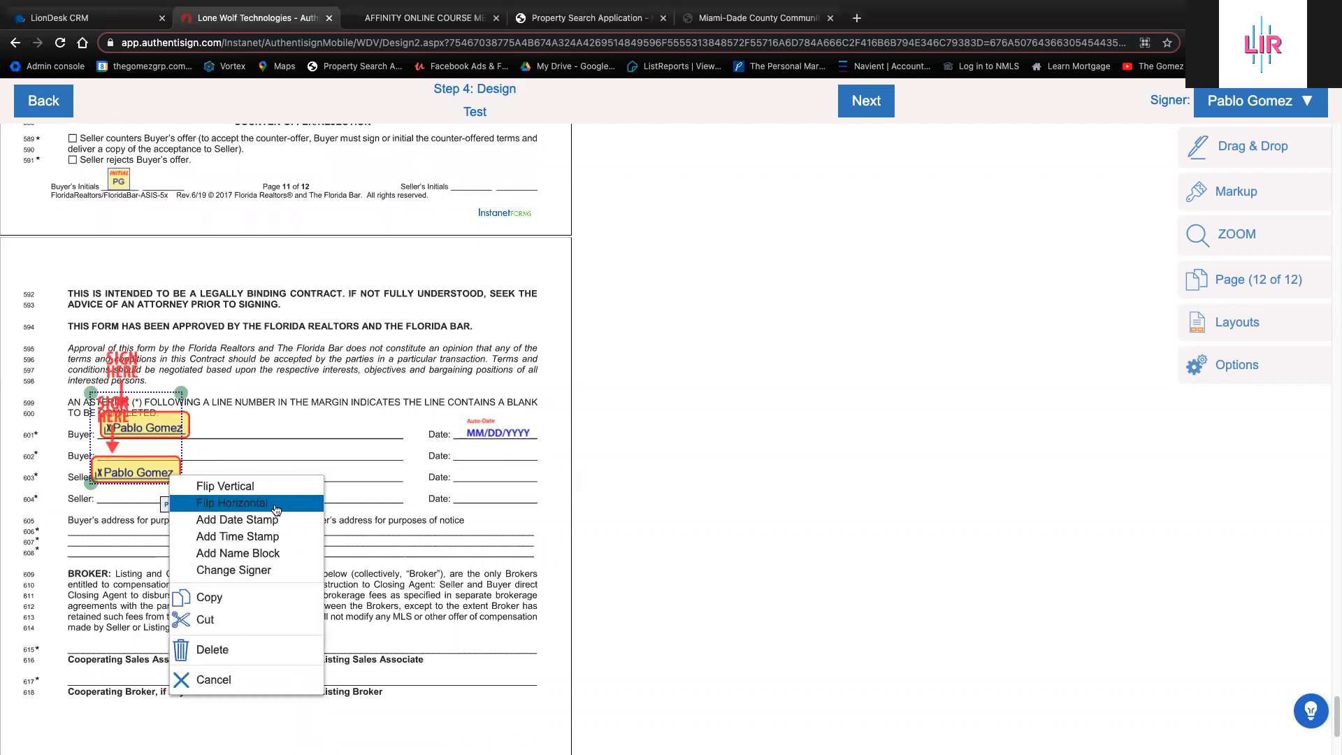
left_click(289, 520)
left_click_drag(245, 489, 520, 473)
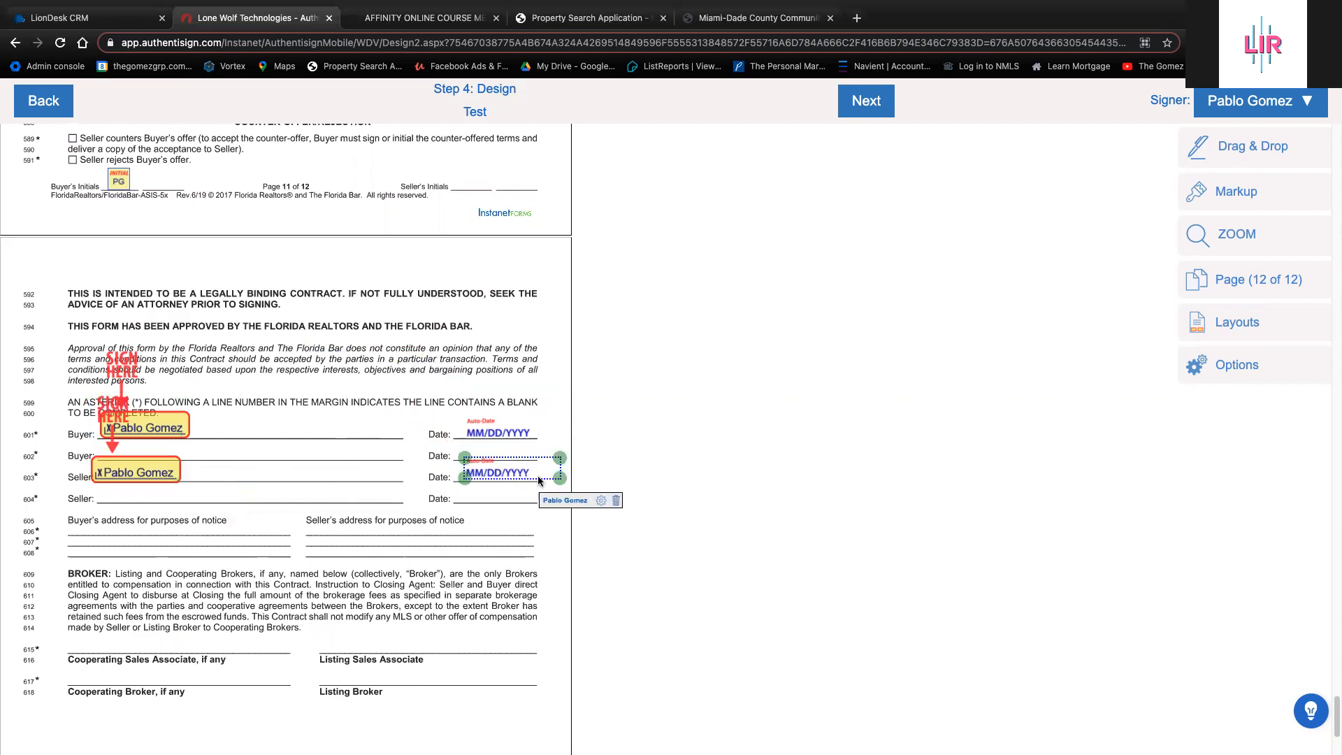
Place an initials field near the BROKER paragraph at Seller's Initials
left_click(1265, 160)
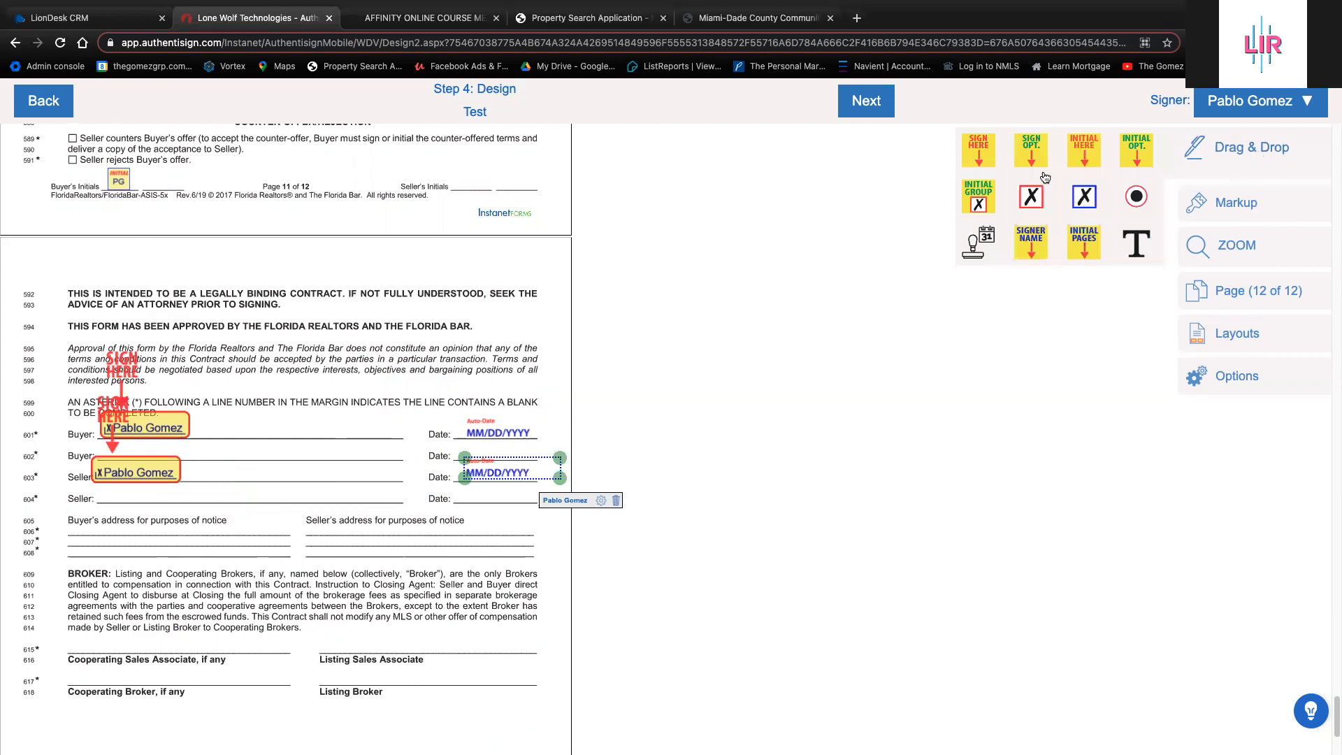
left_click(1096, 154)
left_click_drag(16, 253, 471, 710)
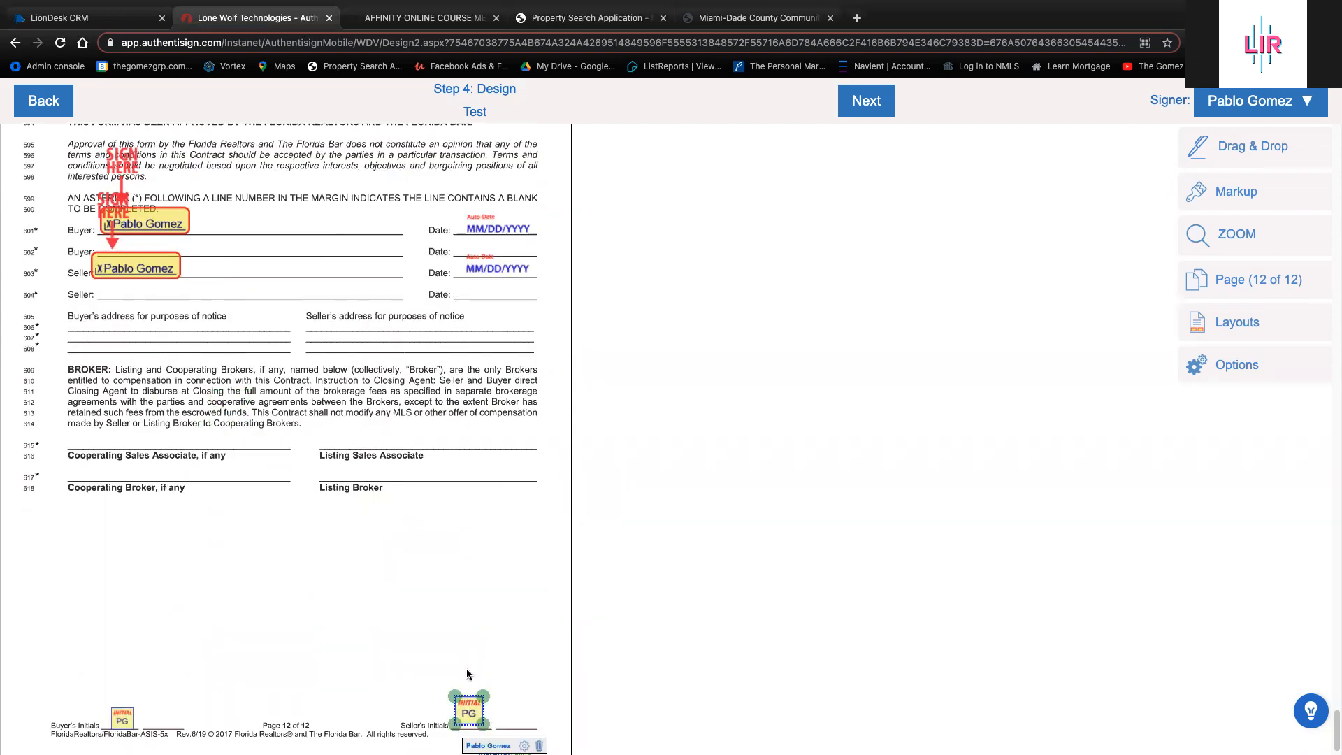
Keep the only signer selected and show the Markup tools for text, pen, shapes, highlighter and line
left_click(1298, 109)
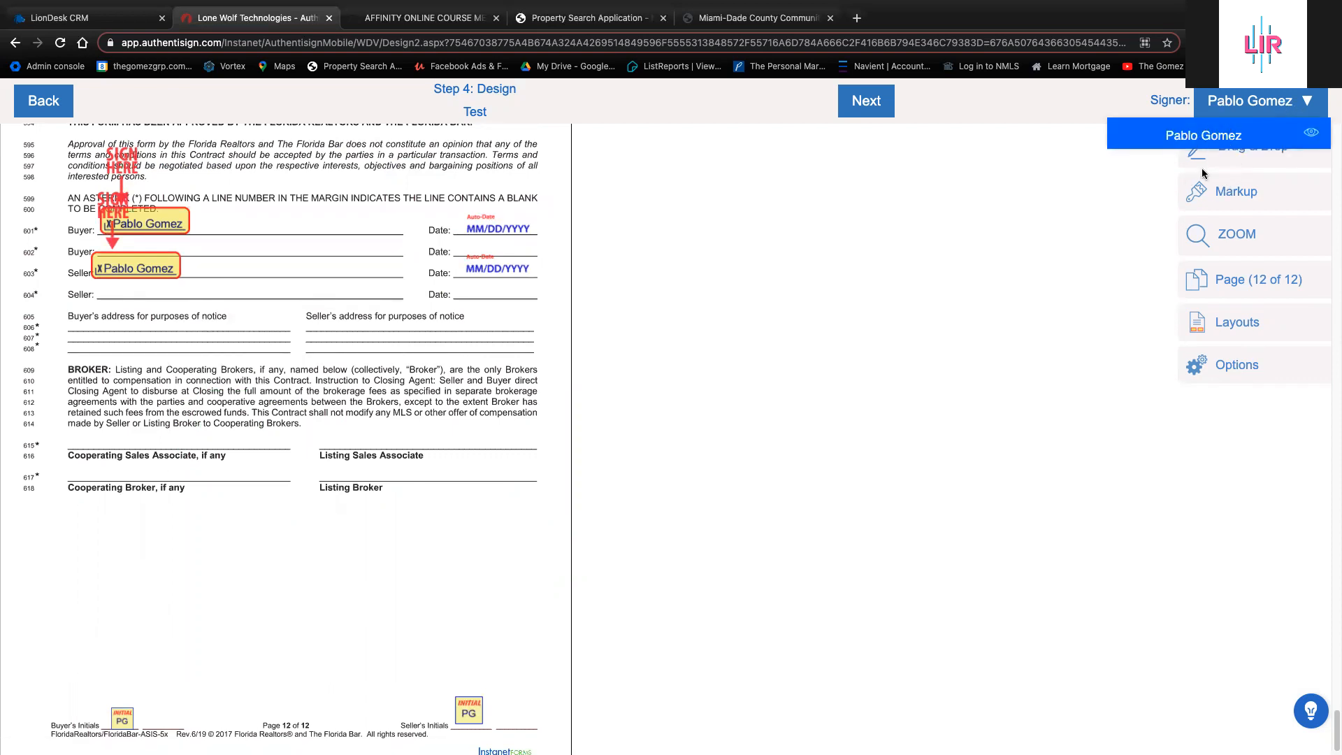
left_click(1146, 130)
left_click(1231, 118)
left_click(1076, 230)
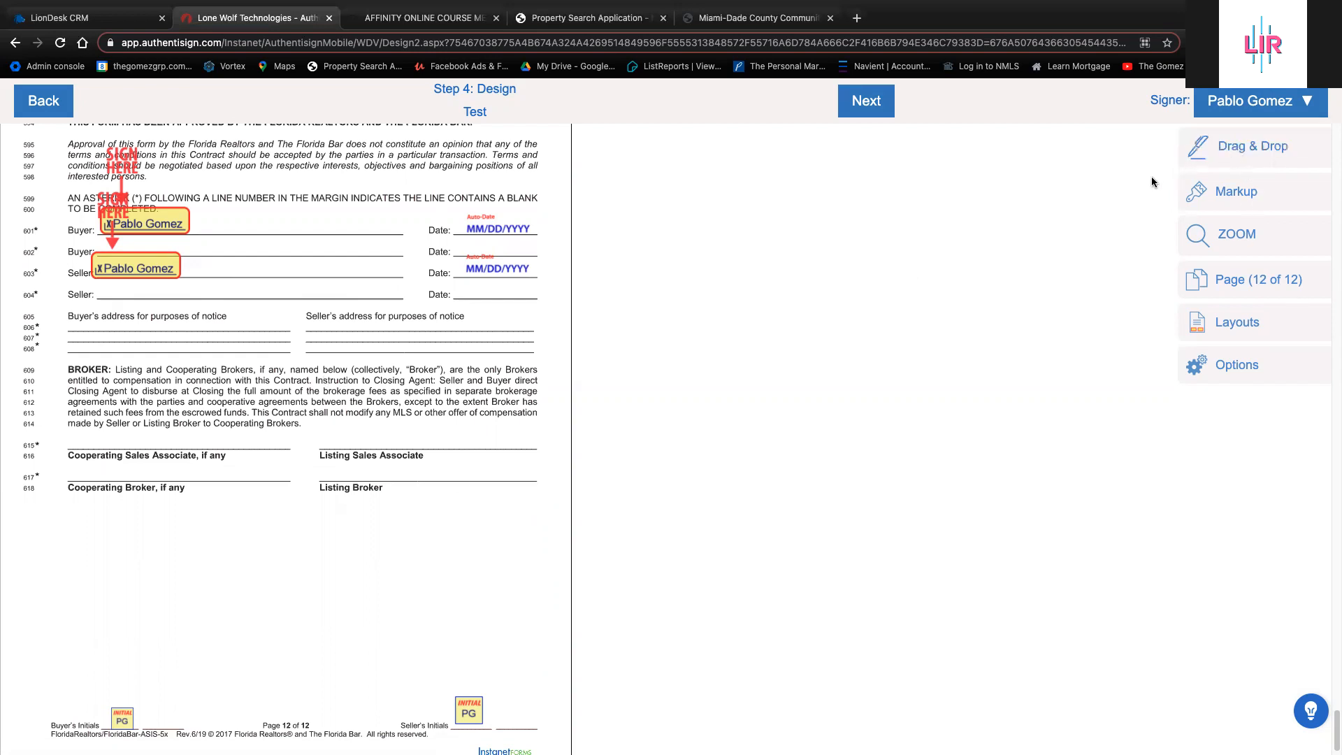
left_click(1242, 195)
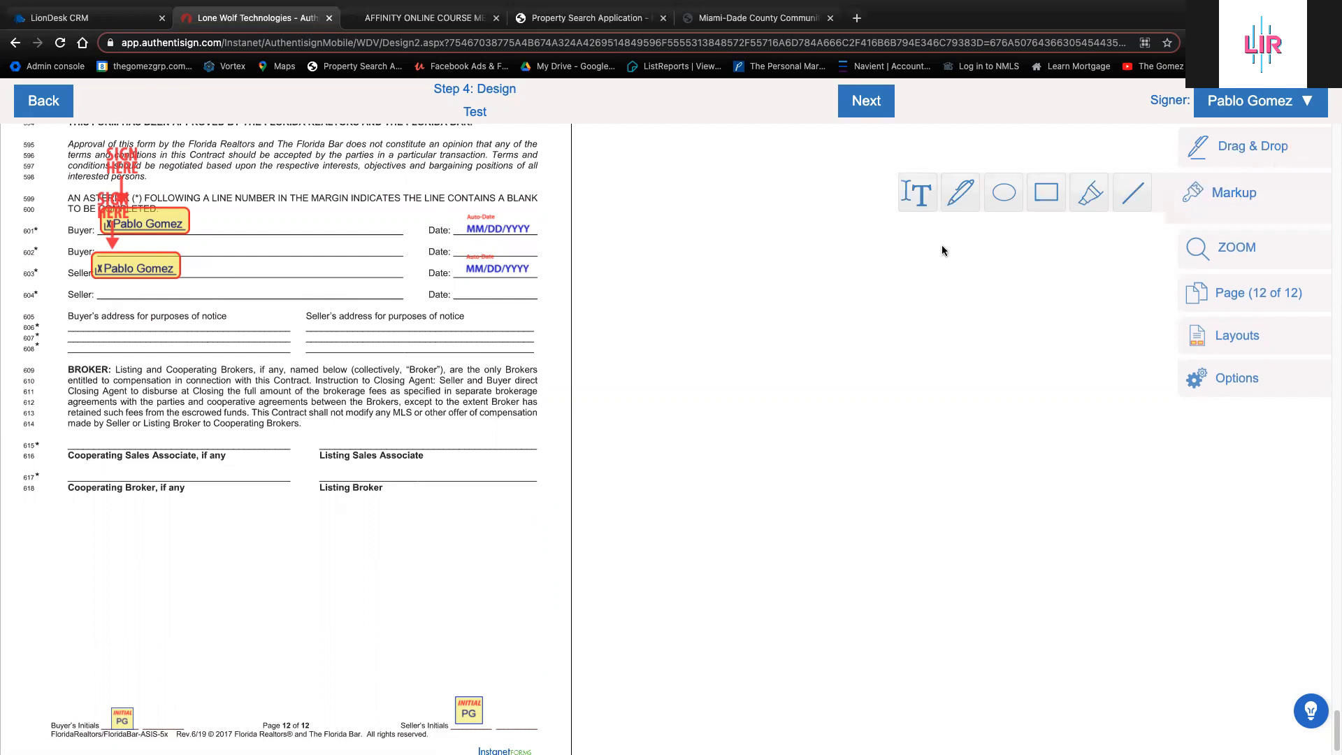
left_click(931, 187)
left_click_drag(68, 439, 287, 447)
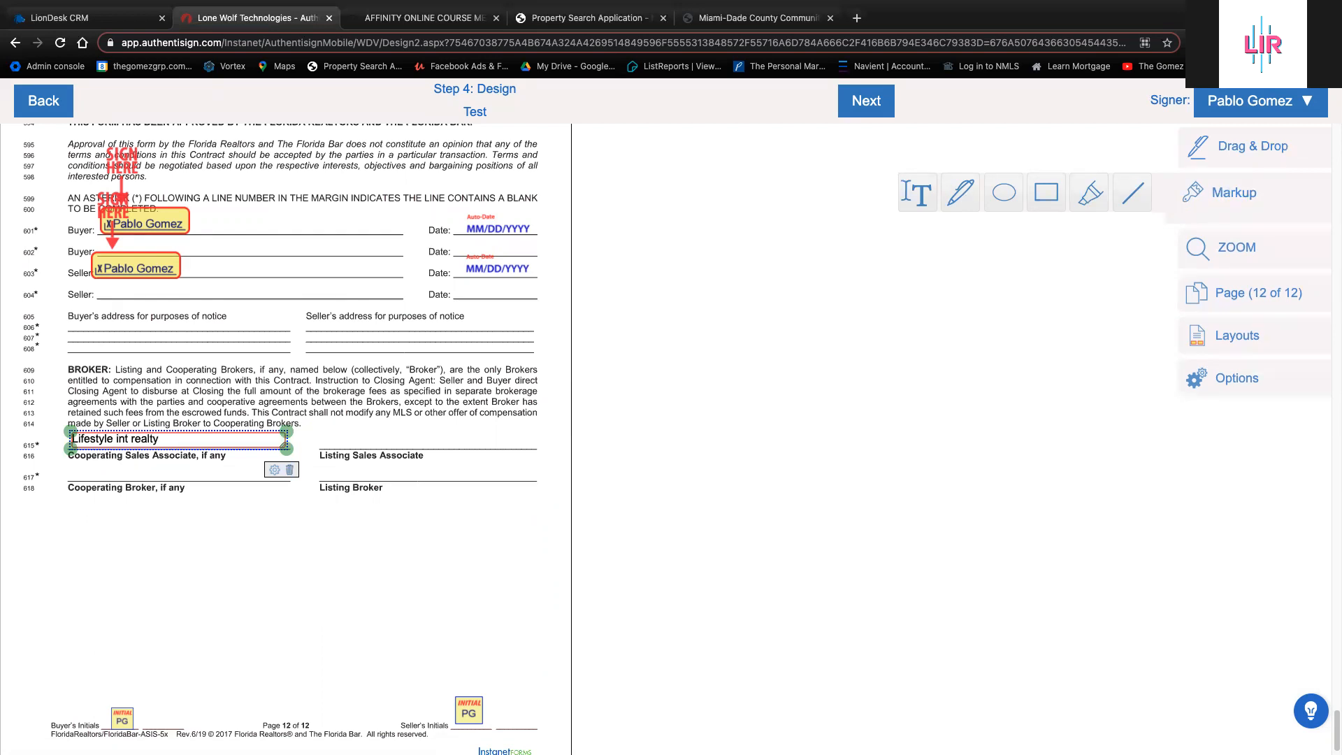
right_click(245, 438)
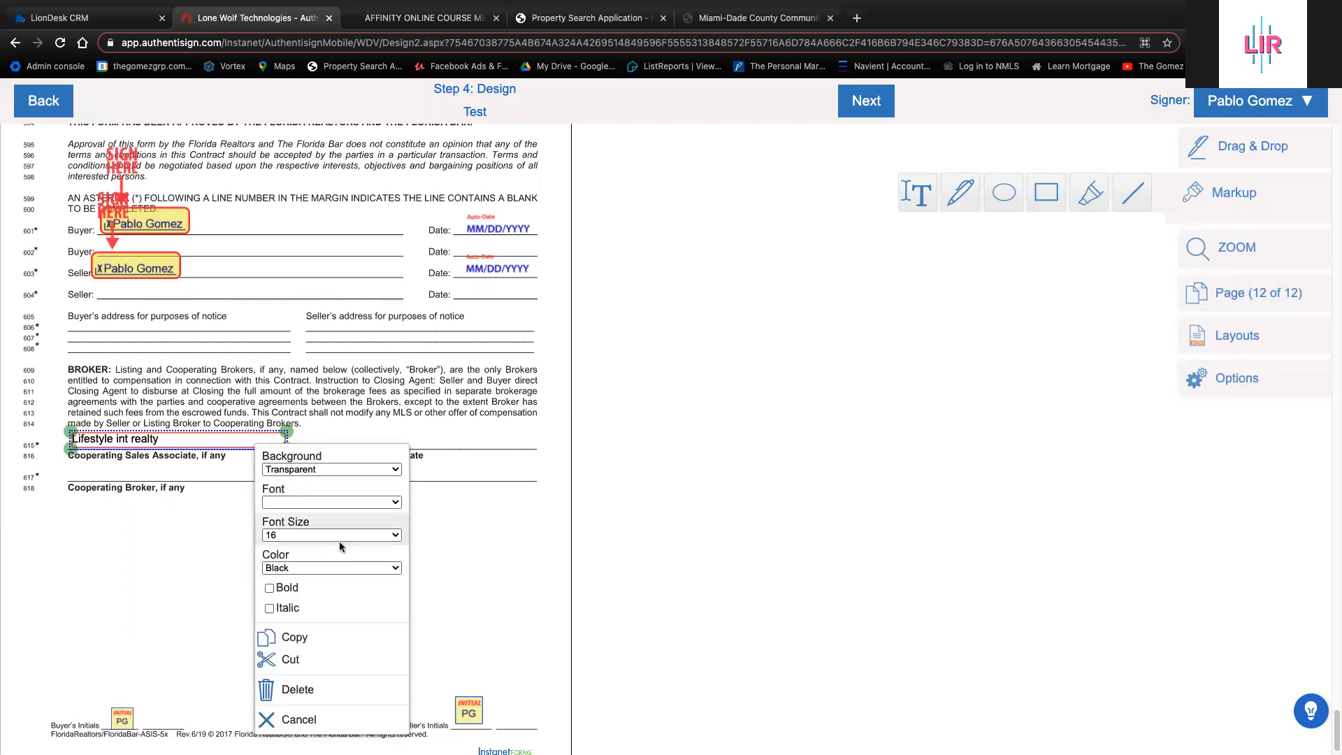
left_click(319, 690)
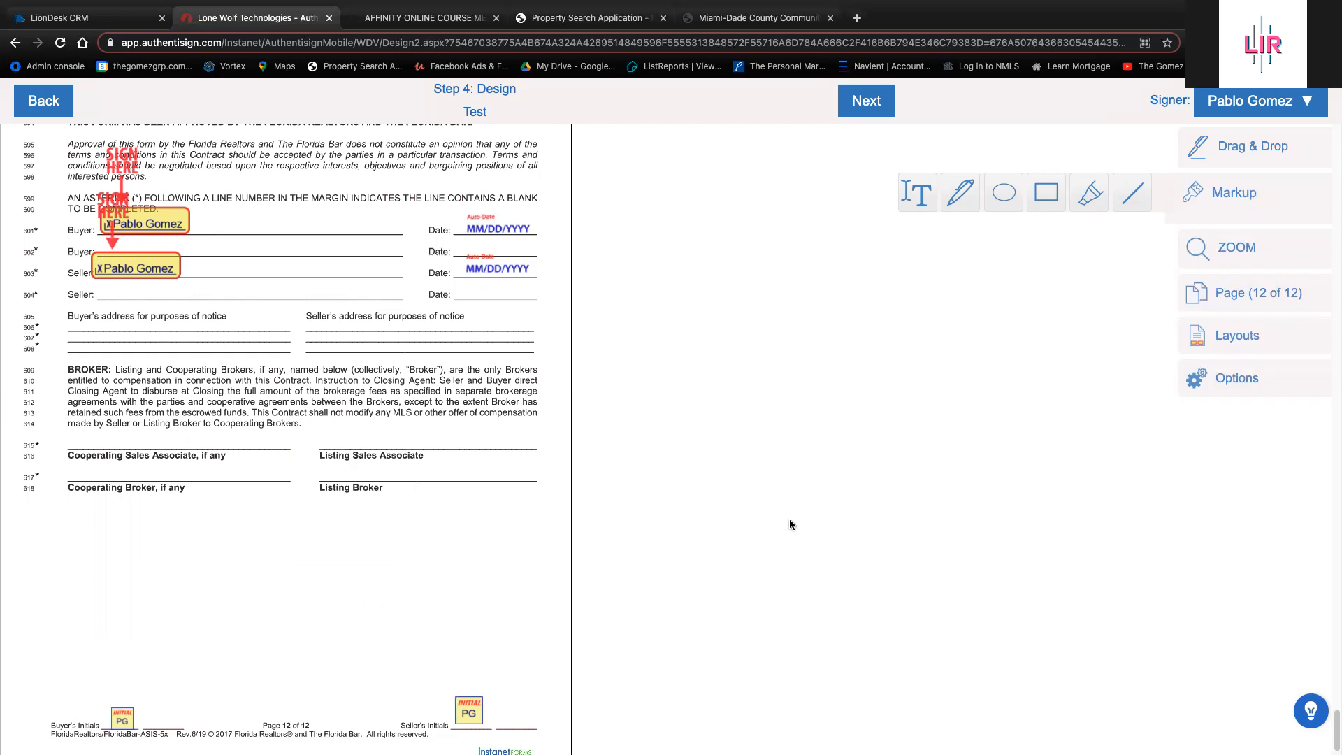
Finish the Design step, draft an invitation subject 'te' and a message, then close everything without sending
left_click(872, 109)
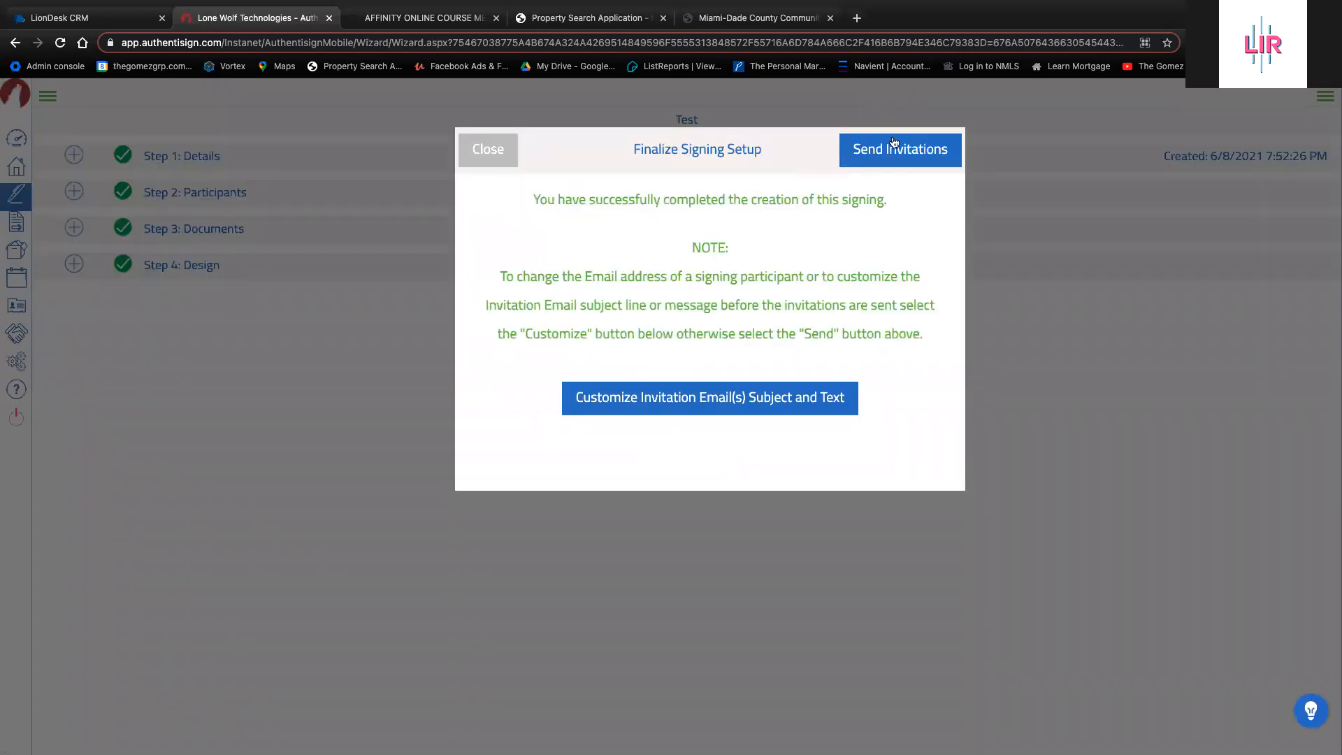
left_click(712, 395)
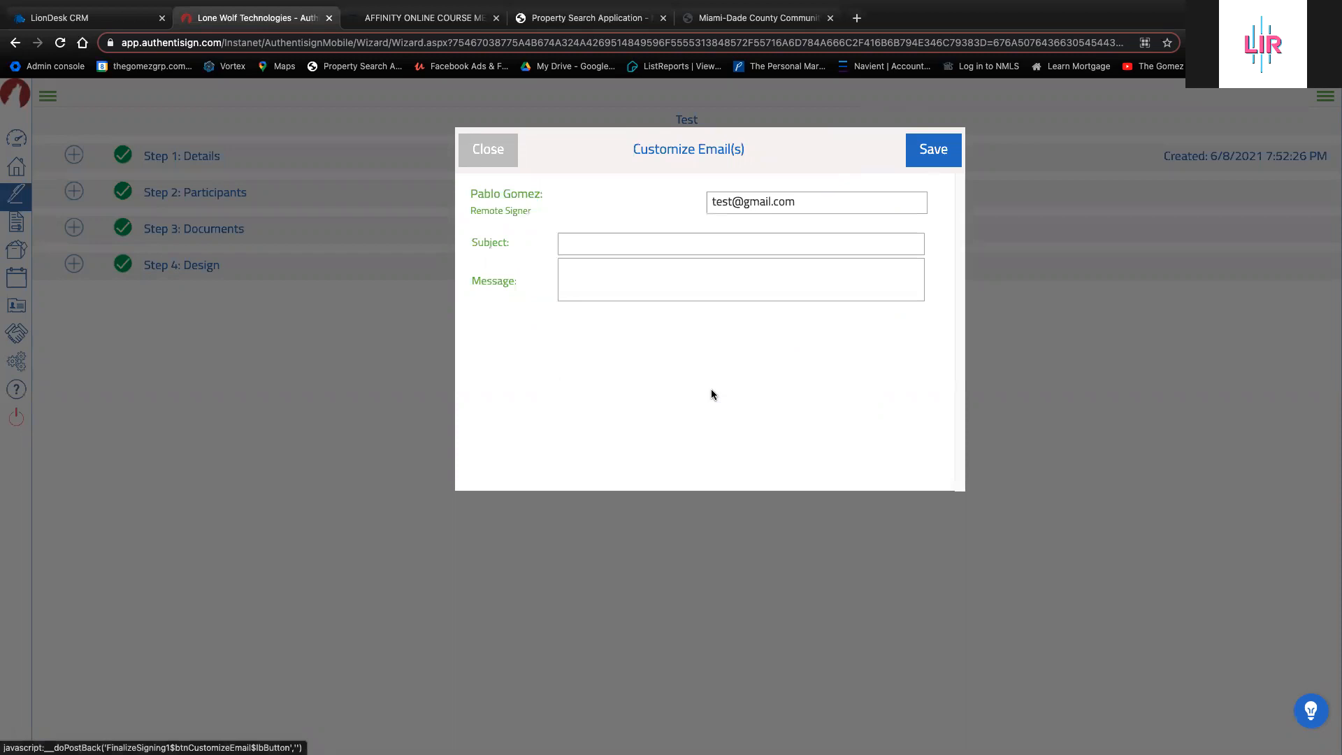
left_click(668, 244)
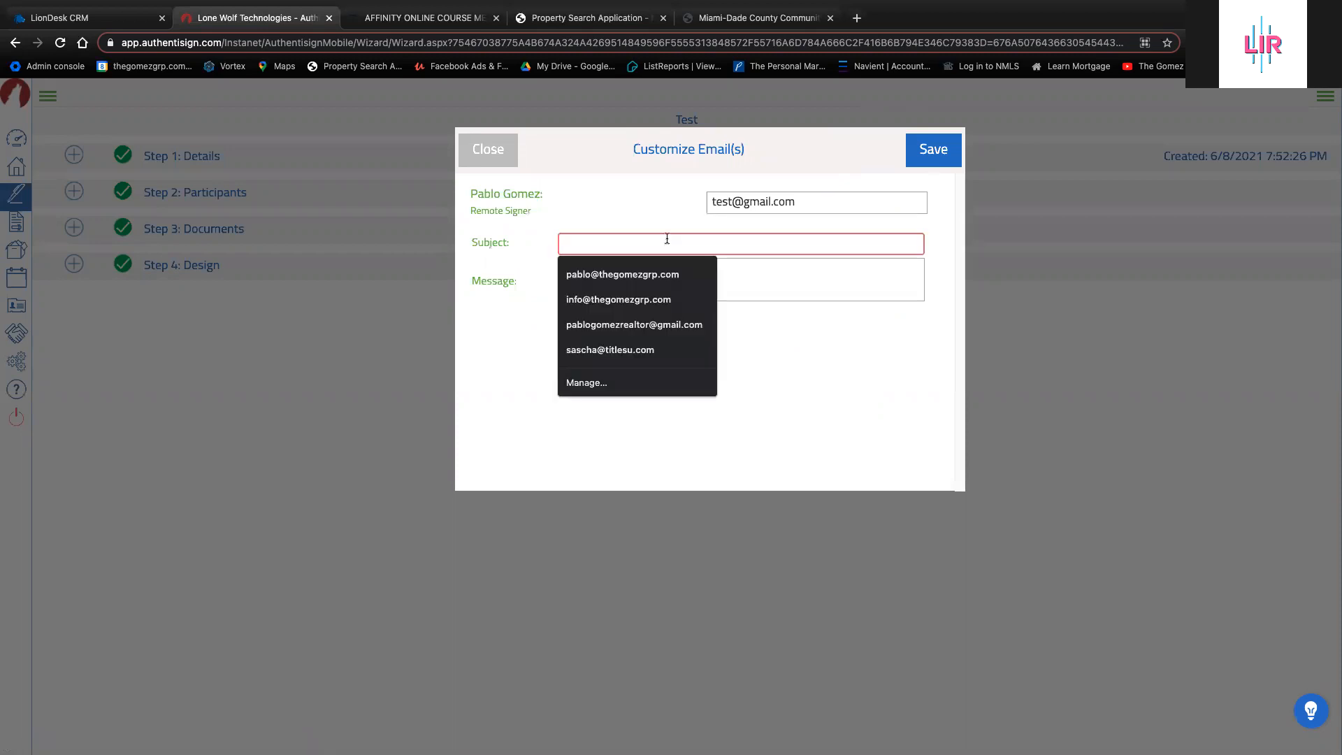
type("test signature")
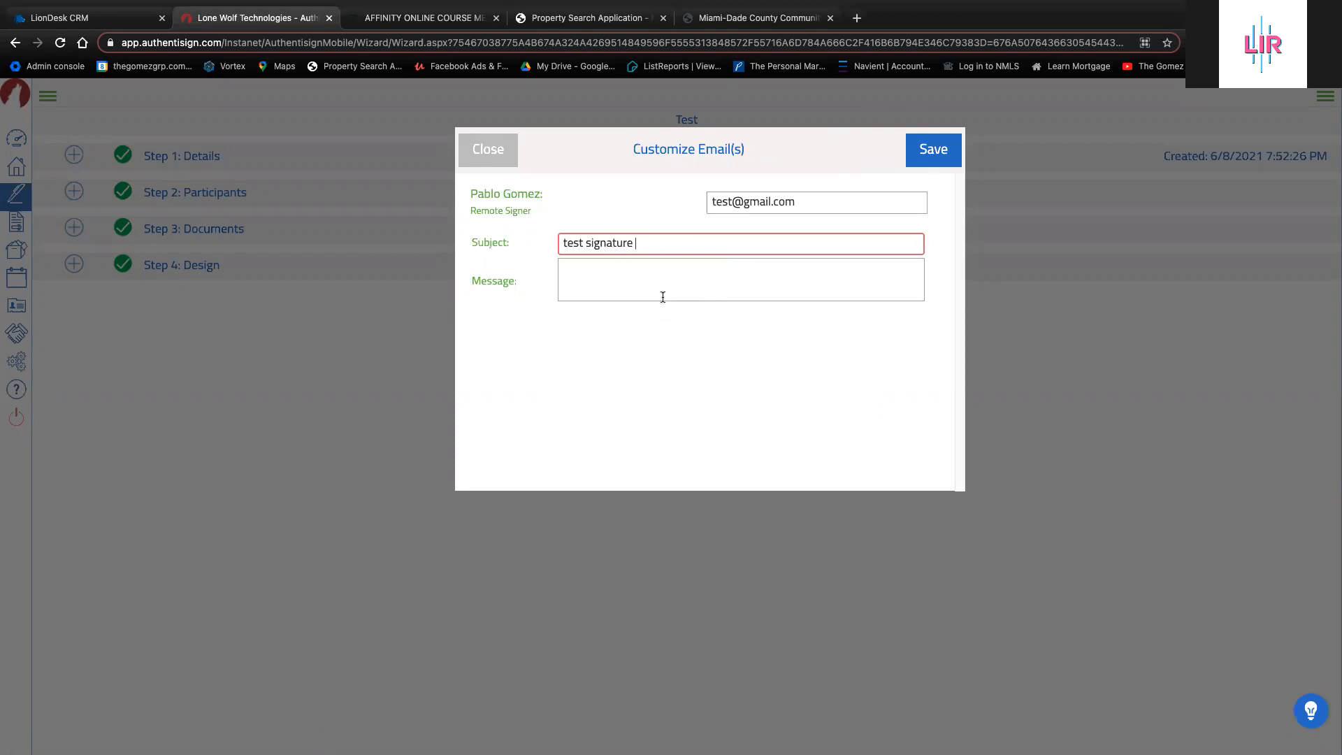
left_click(663, 297)
type("kjsdlfjlaksd")
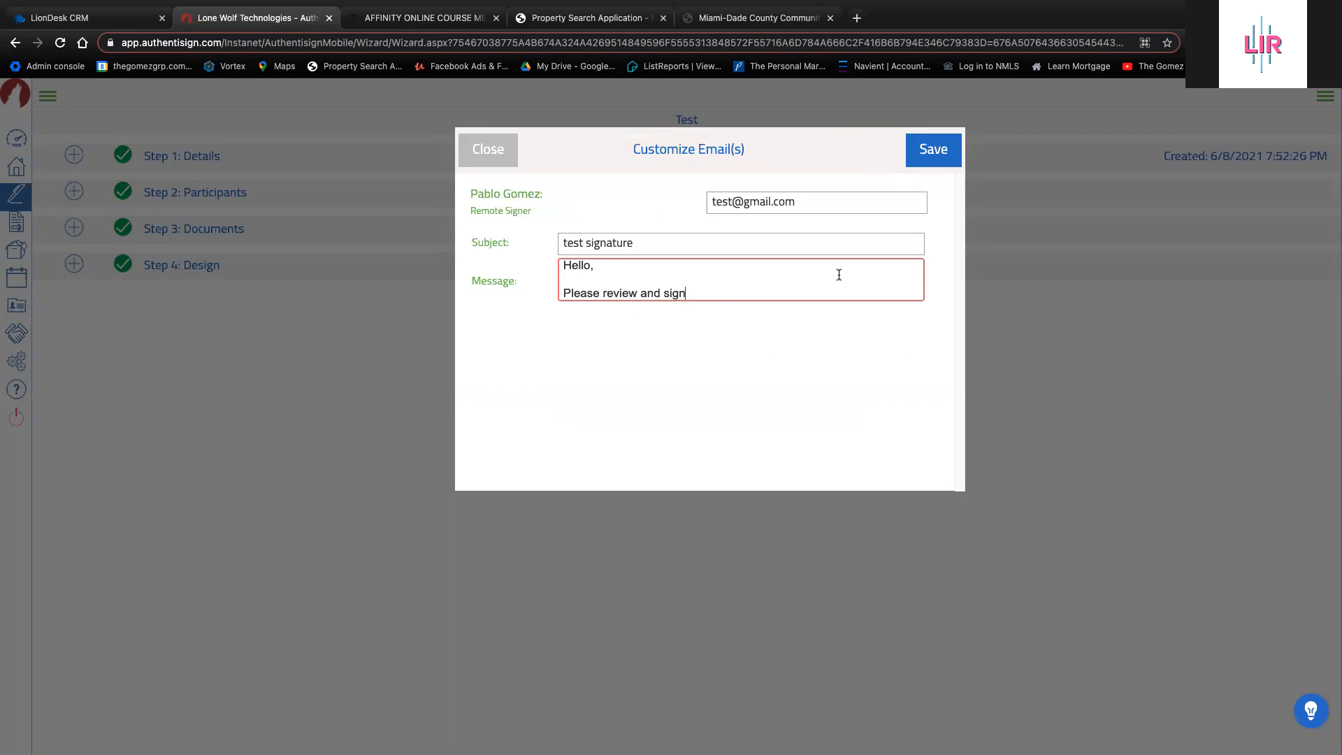
left_click(488, 150)
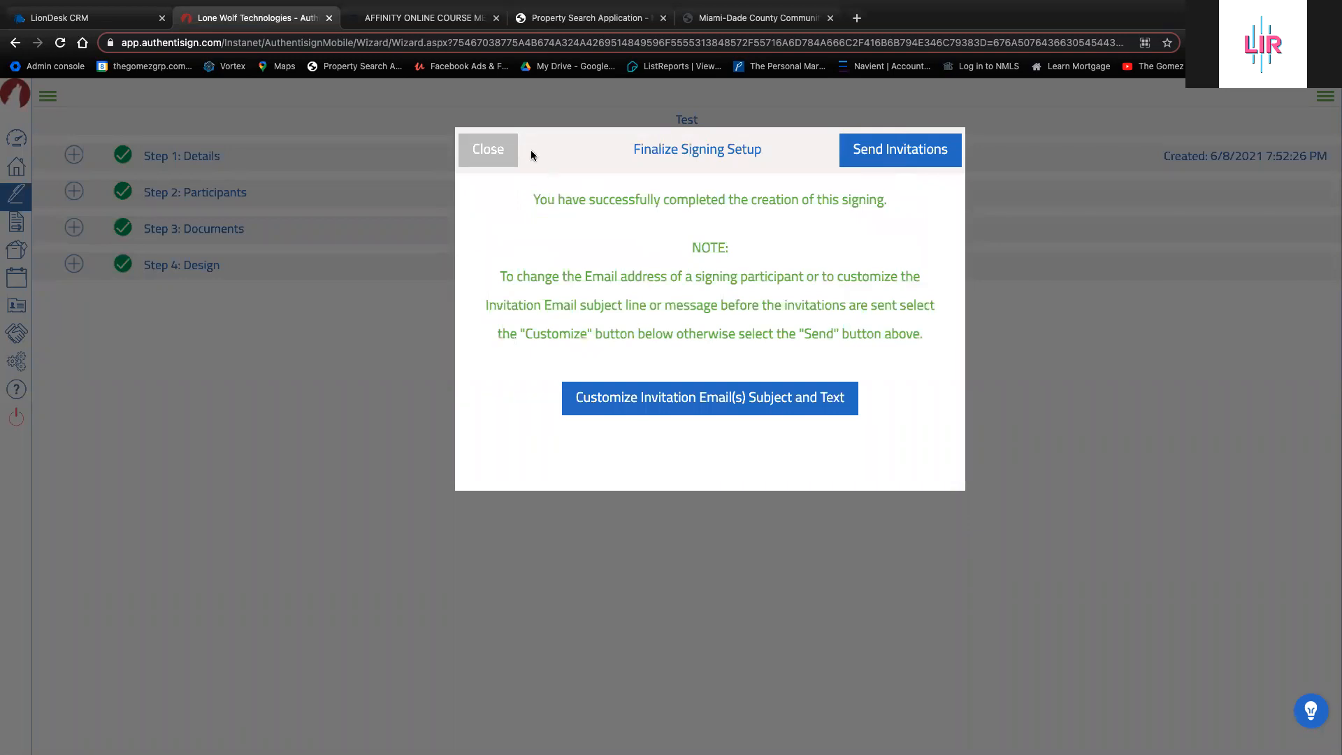
left_click(464, 149)
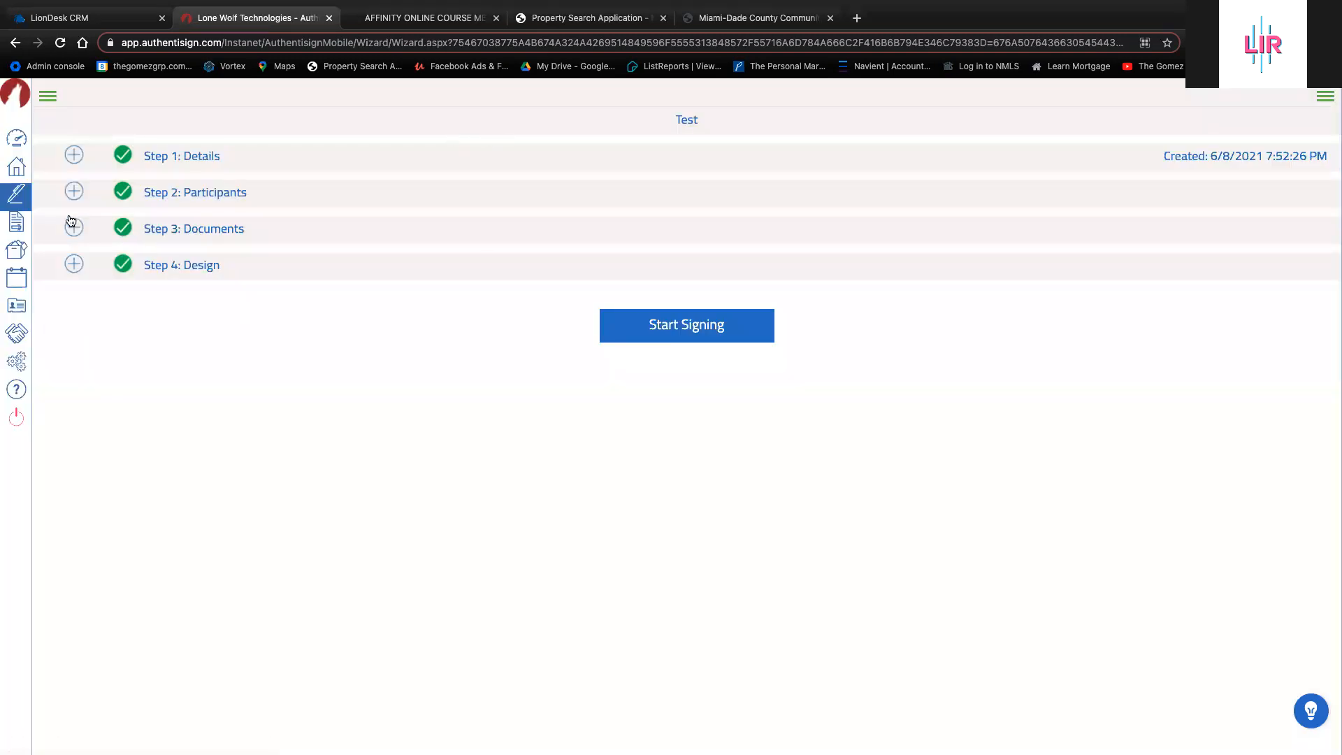
Return to the dashboard and go to the Signings list through the expanded sidebar
left_click(17, 143)
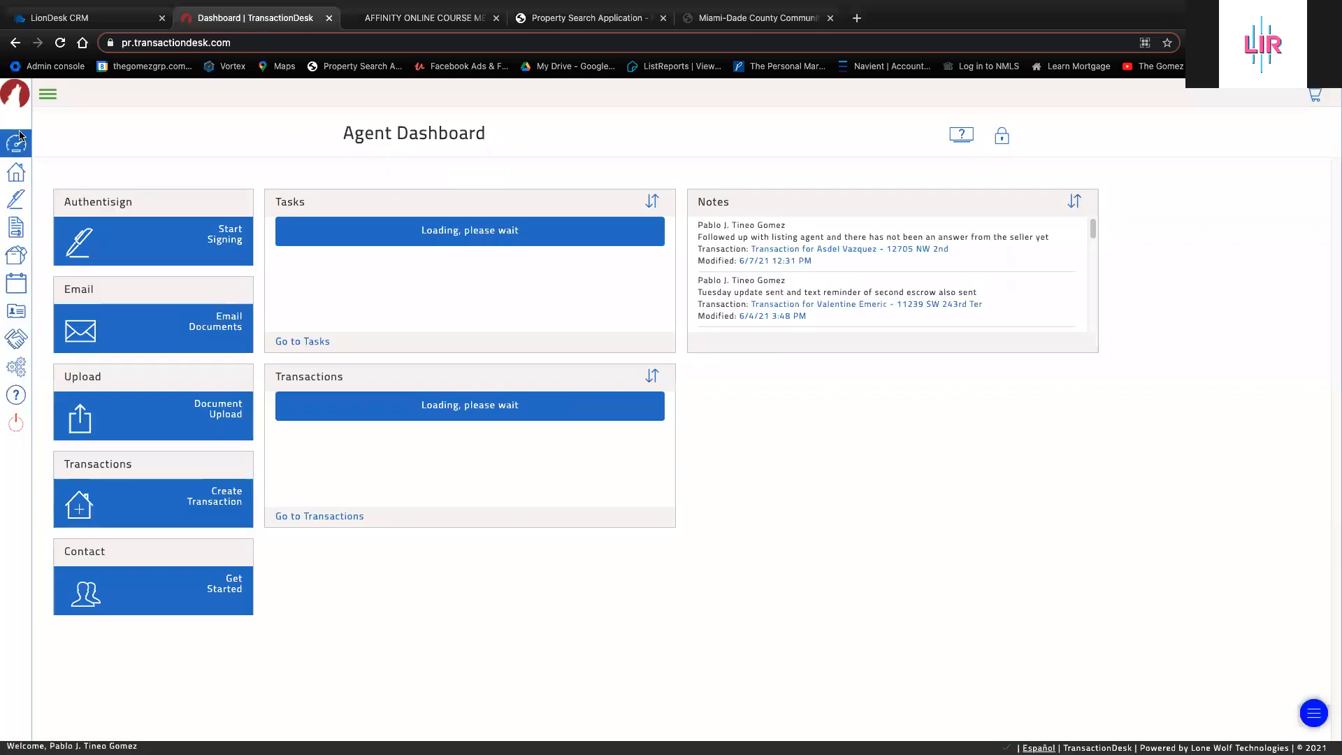
left_click(52, 99)
left_click(41, 203)
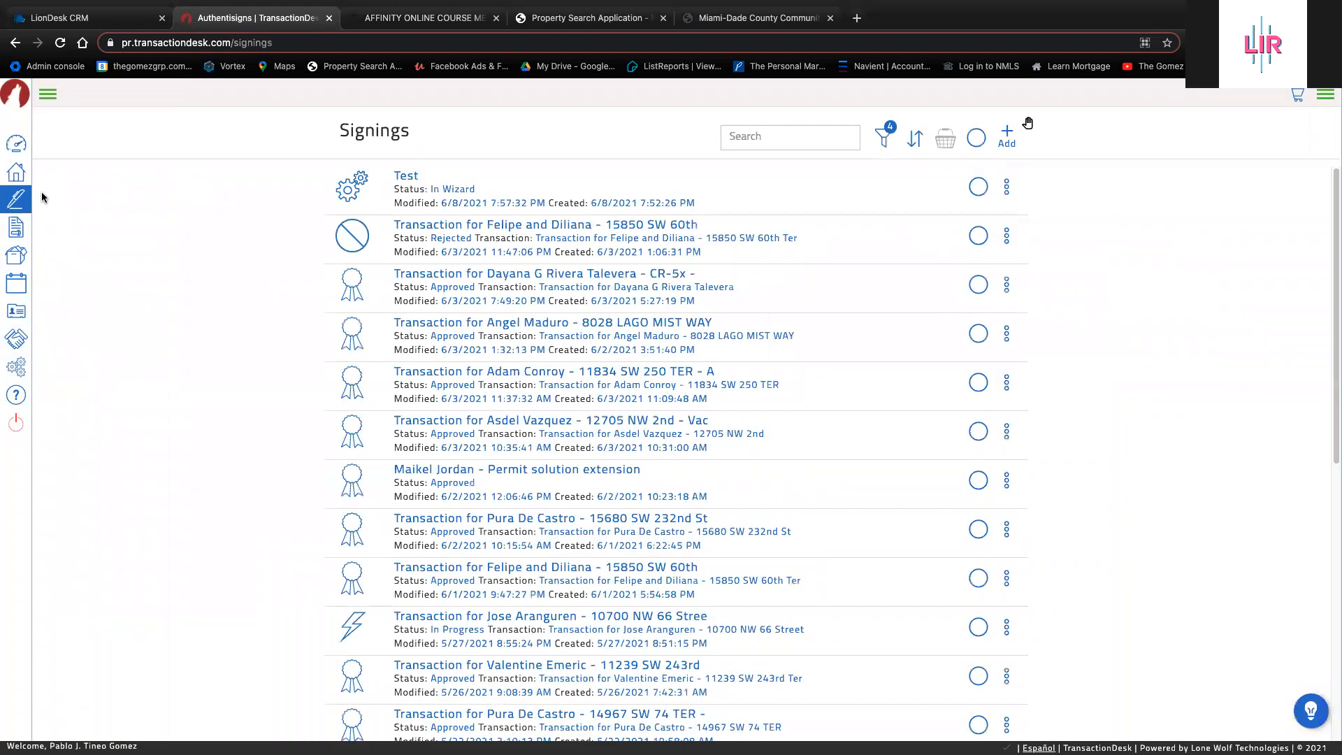
scroll(622, 194, "down", 8)
scroll(567, 349, "up", 8)
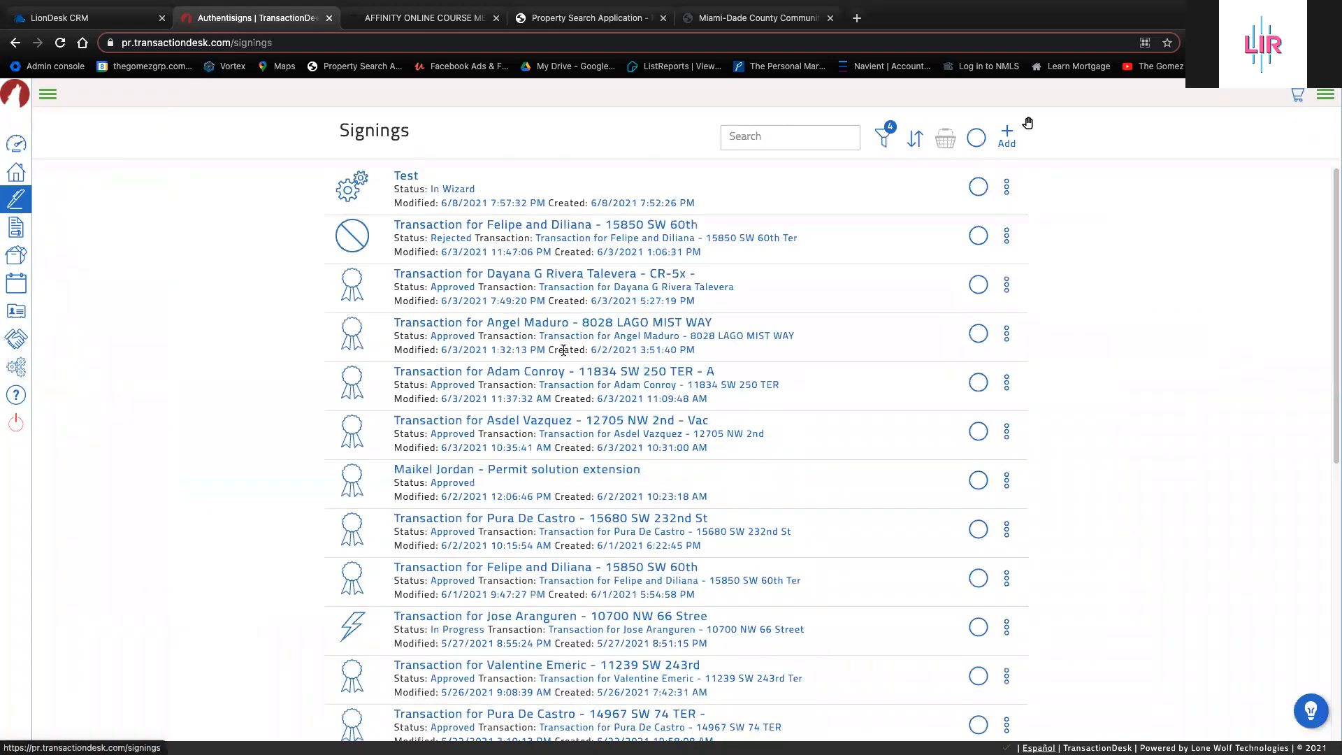
scroll(562, 369, "down", 8)
scroll(573, 201, "up", 8)
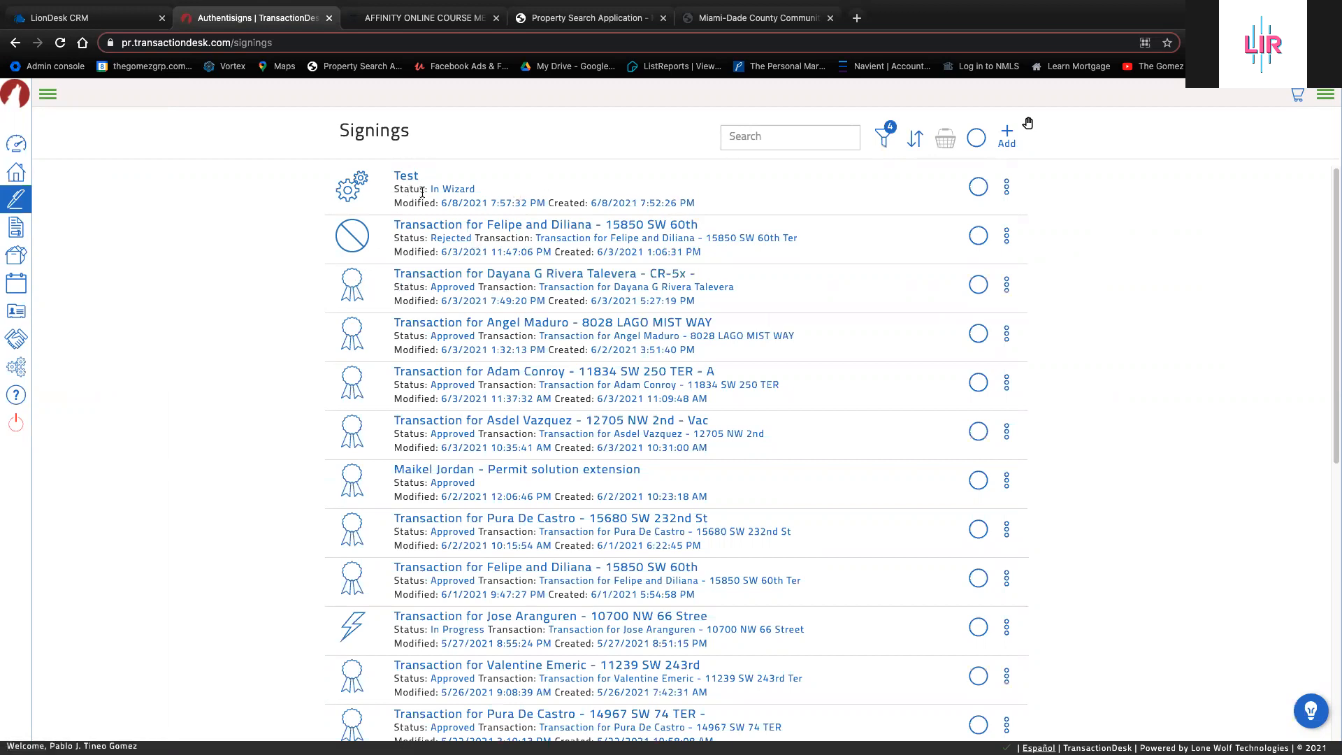
Open the Test signing, close its Finalize dialog, then open the completed CR-5x signing
left_click(407, 176)
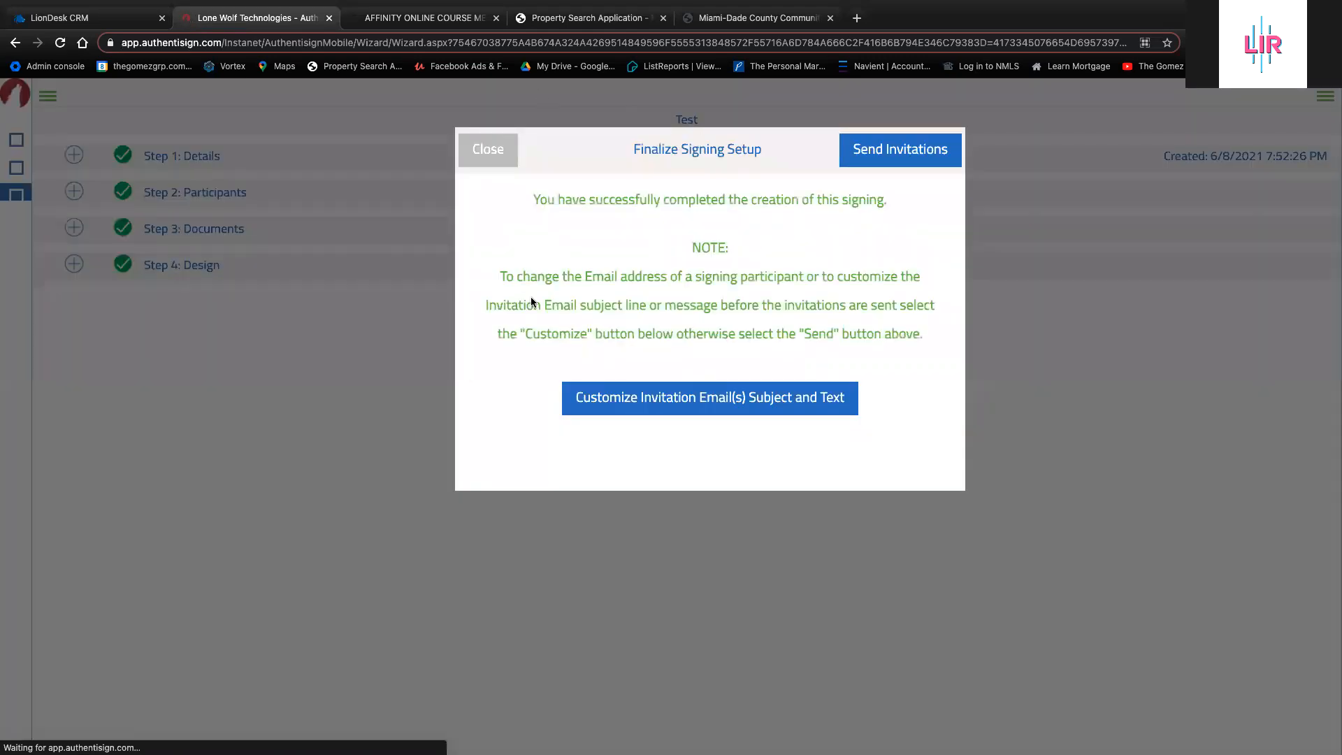
left_click(488, 149)
left_click(26, 198)
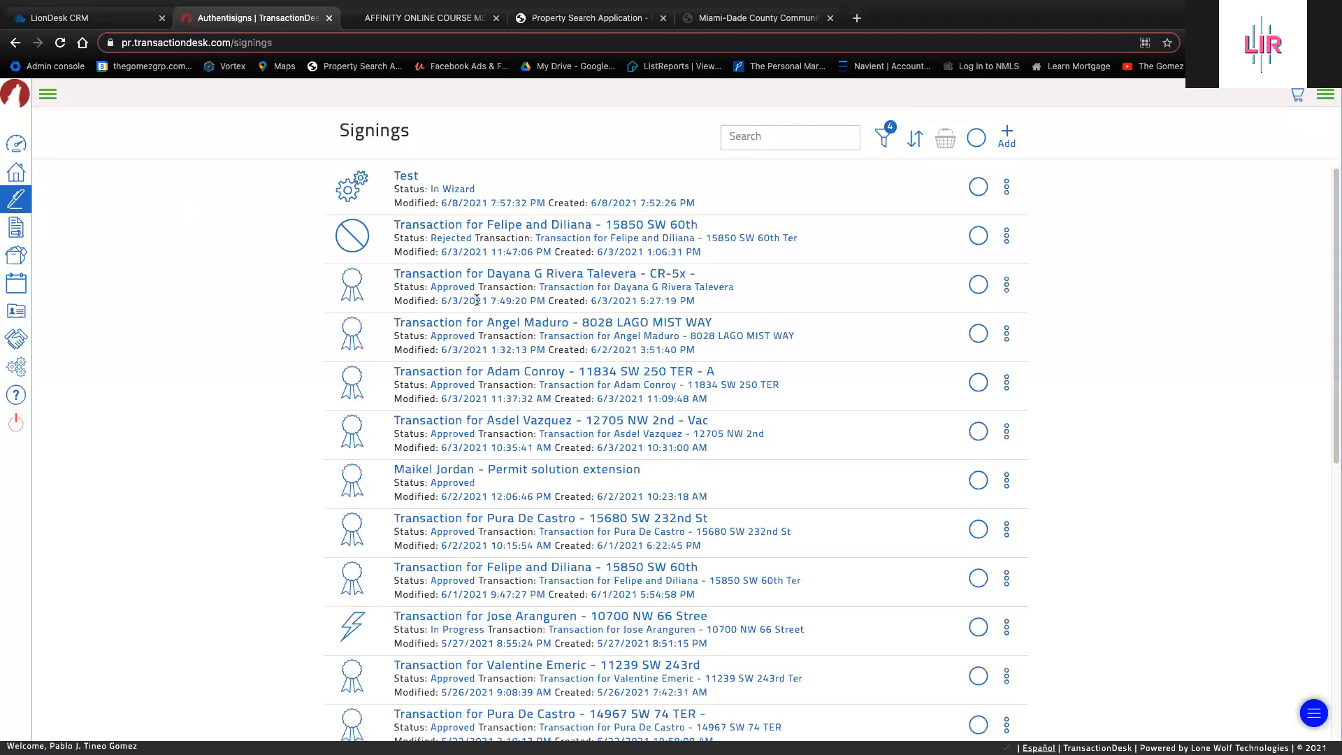
left_click(473, 279)
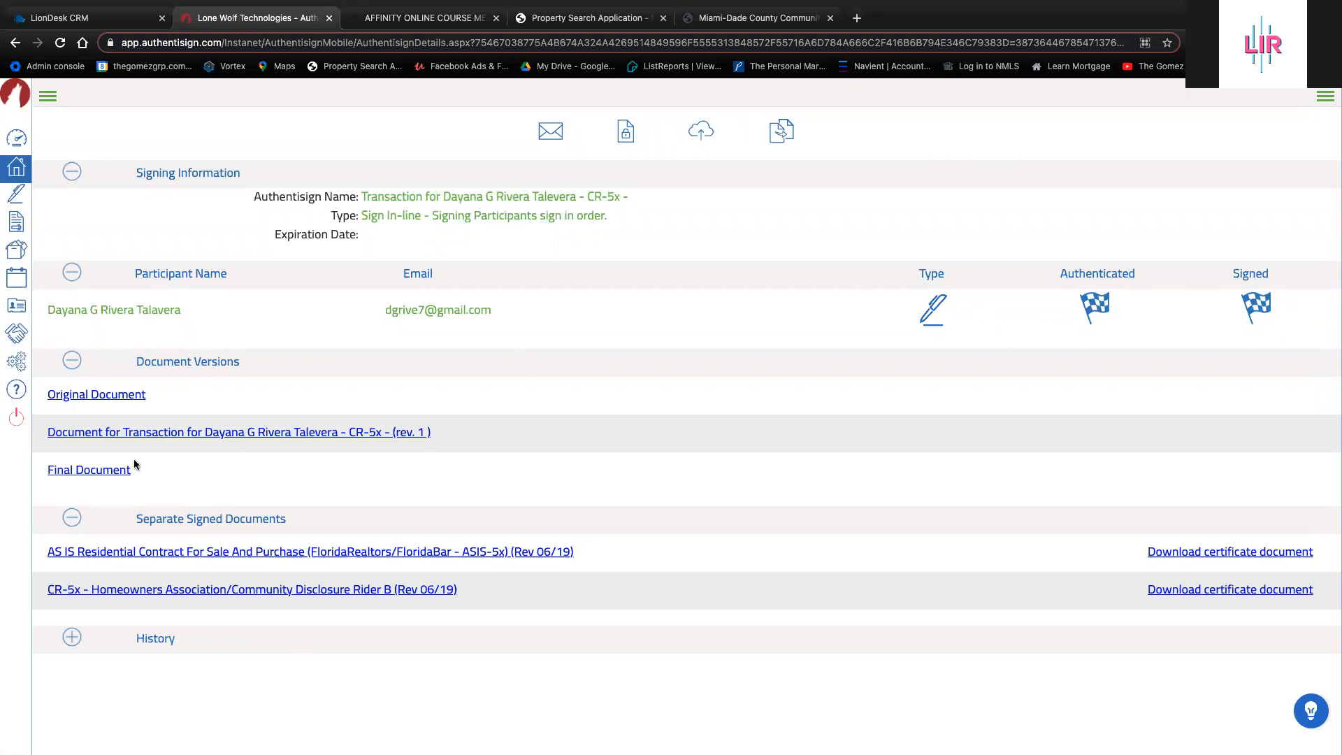
Preview the Final signed document of the CR-5x signing, close it, and return to Signings
left_click(117, 474)
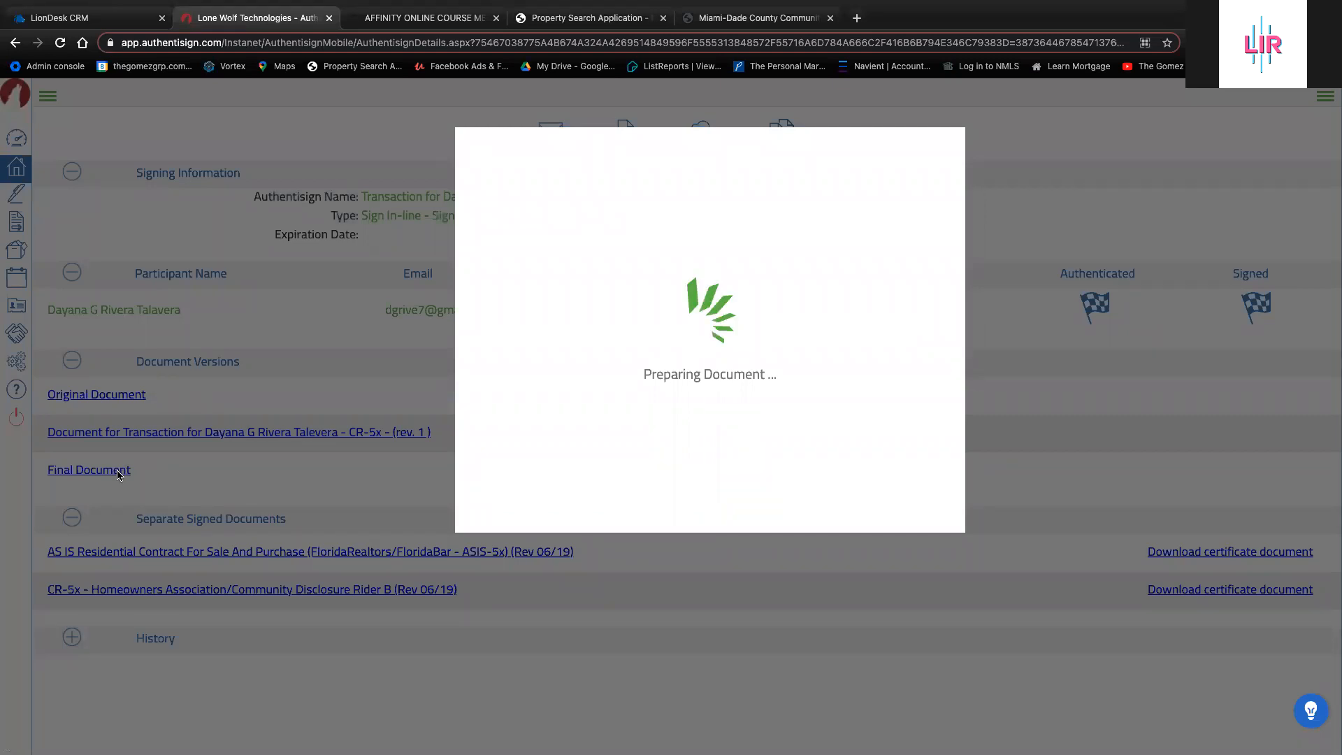
scroll(649, 428, "down", 6)
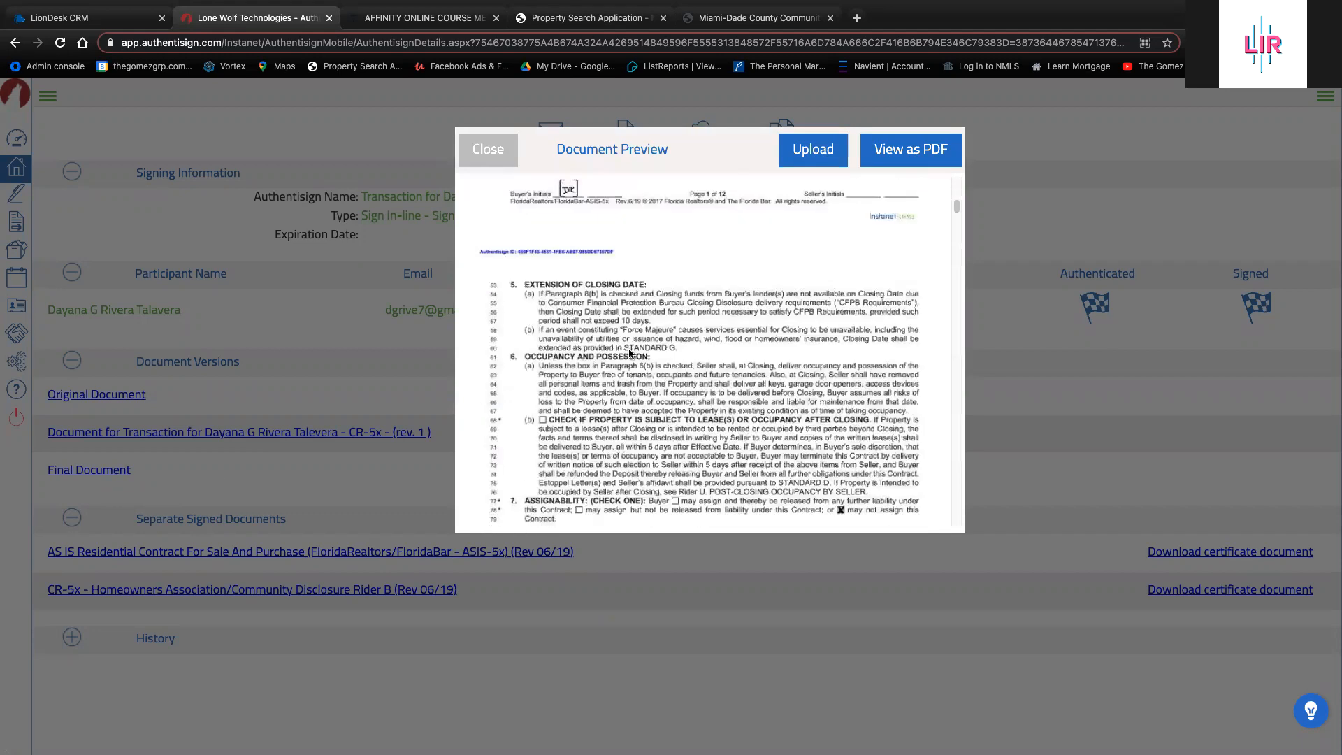
scroll(630, 463, "up", 3)
scroll(777, 418, "down", 8)
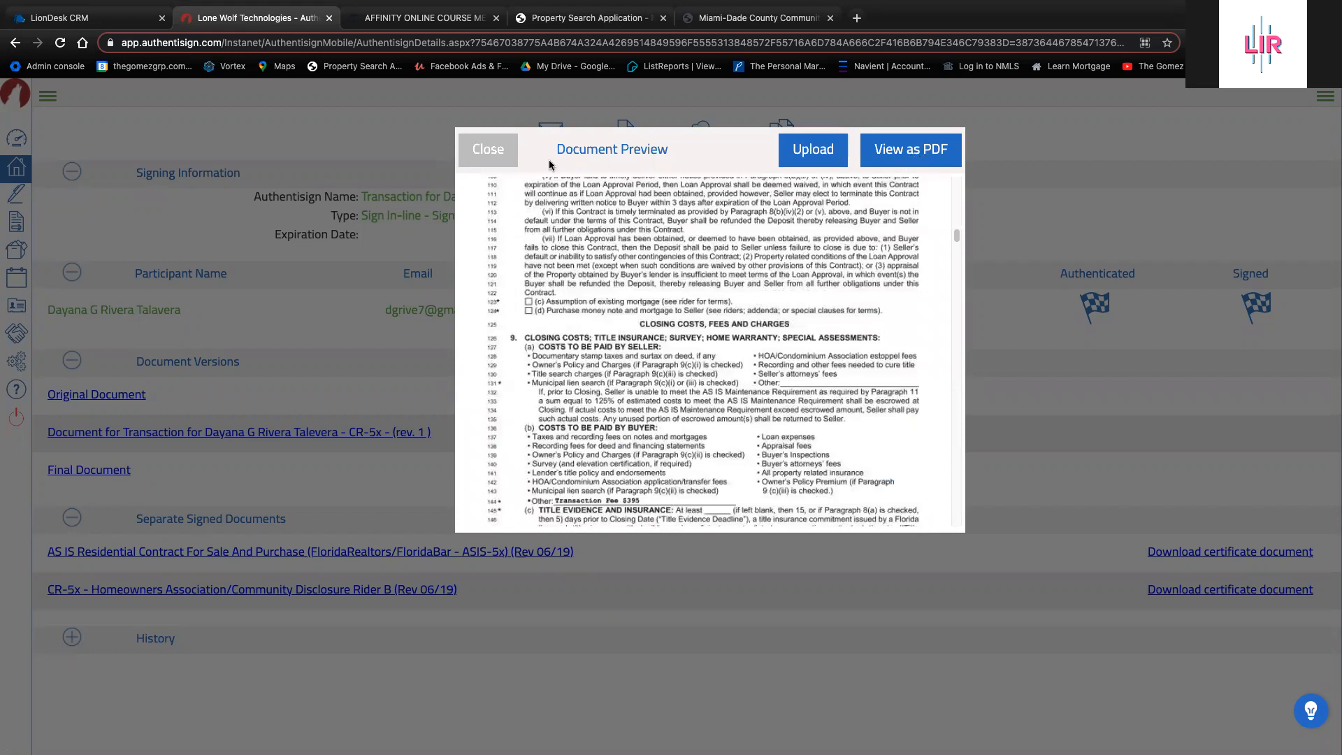
left_click(504, 161)
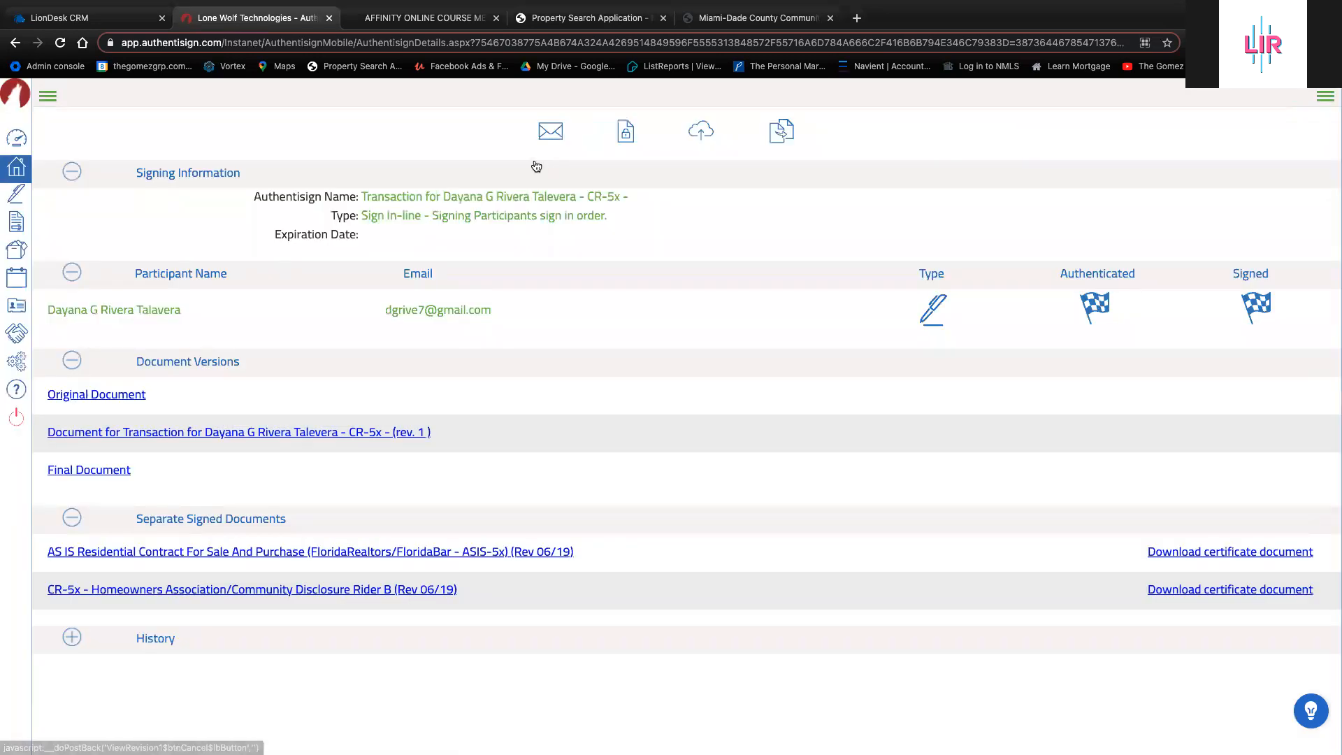
left_click(14, 194)
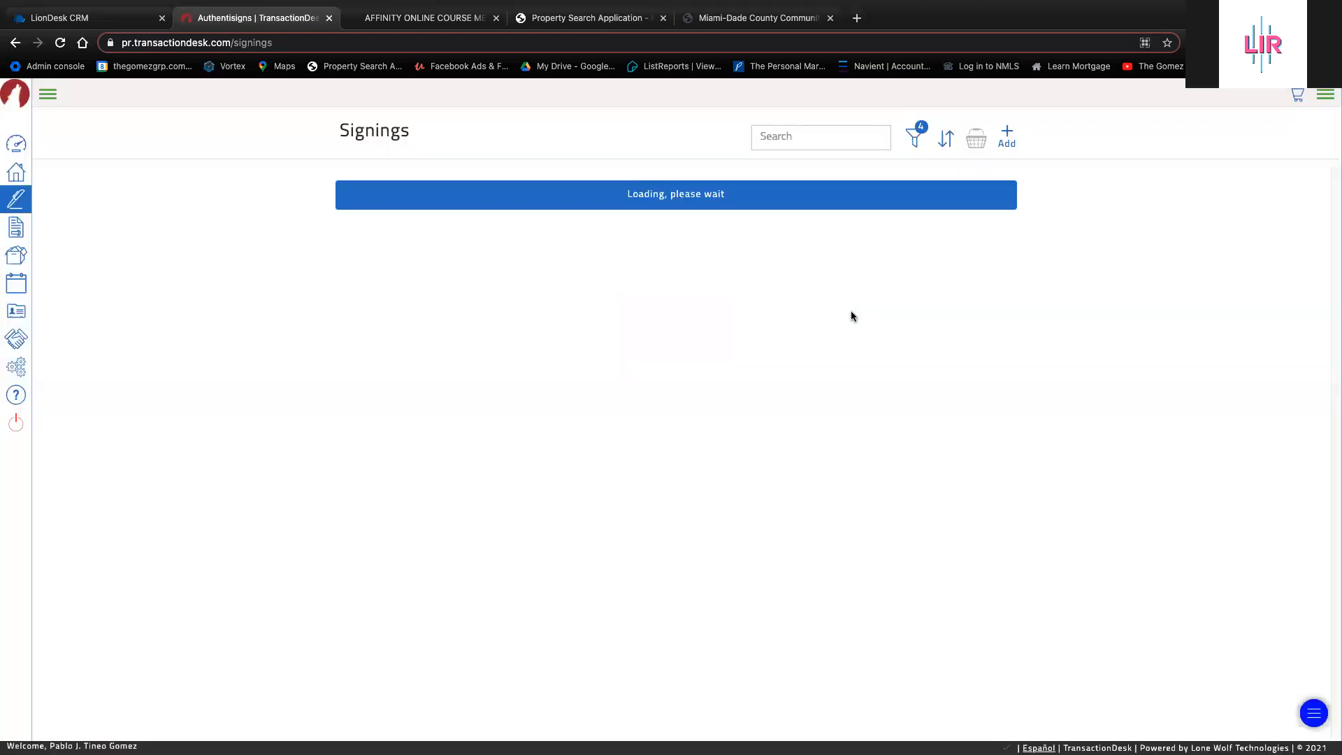
Delete the Test signing, confirming with Yes, then go to the Transactions page
left_click(1006, 187)
left_click(973, 255)
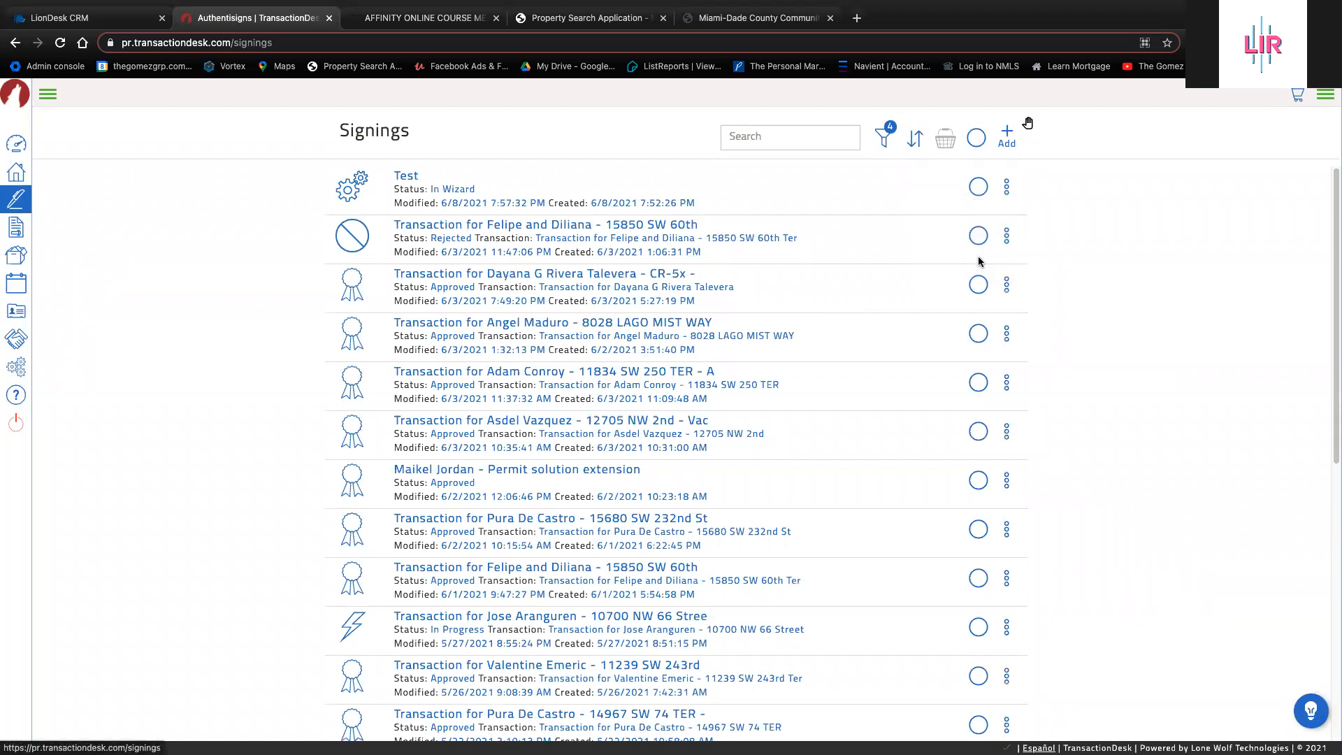
left_click(851, 119)
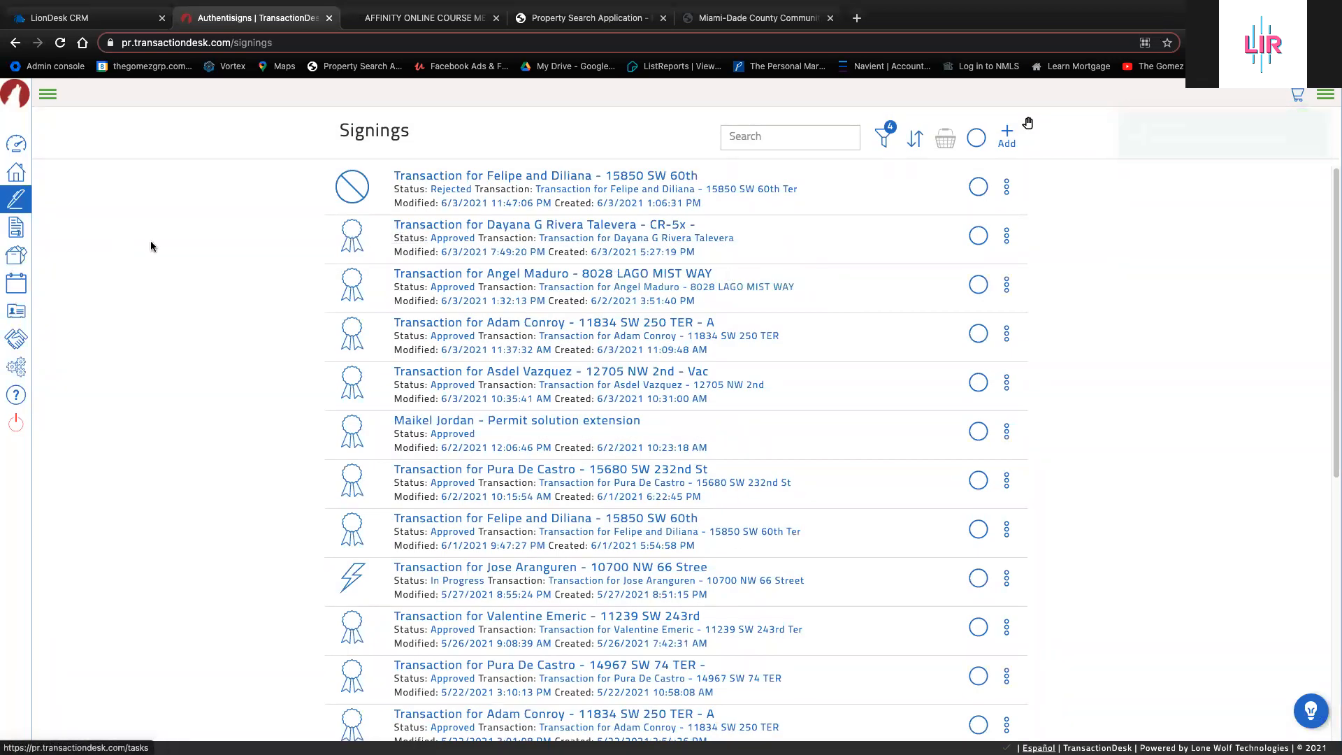
left_click(54, 95)
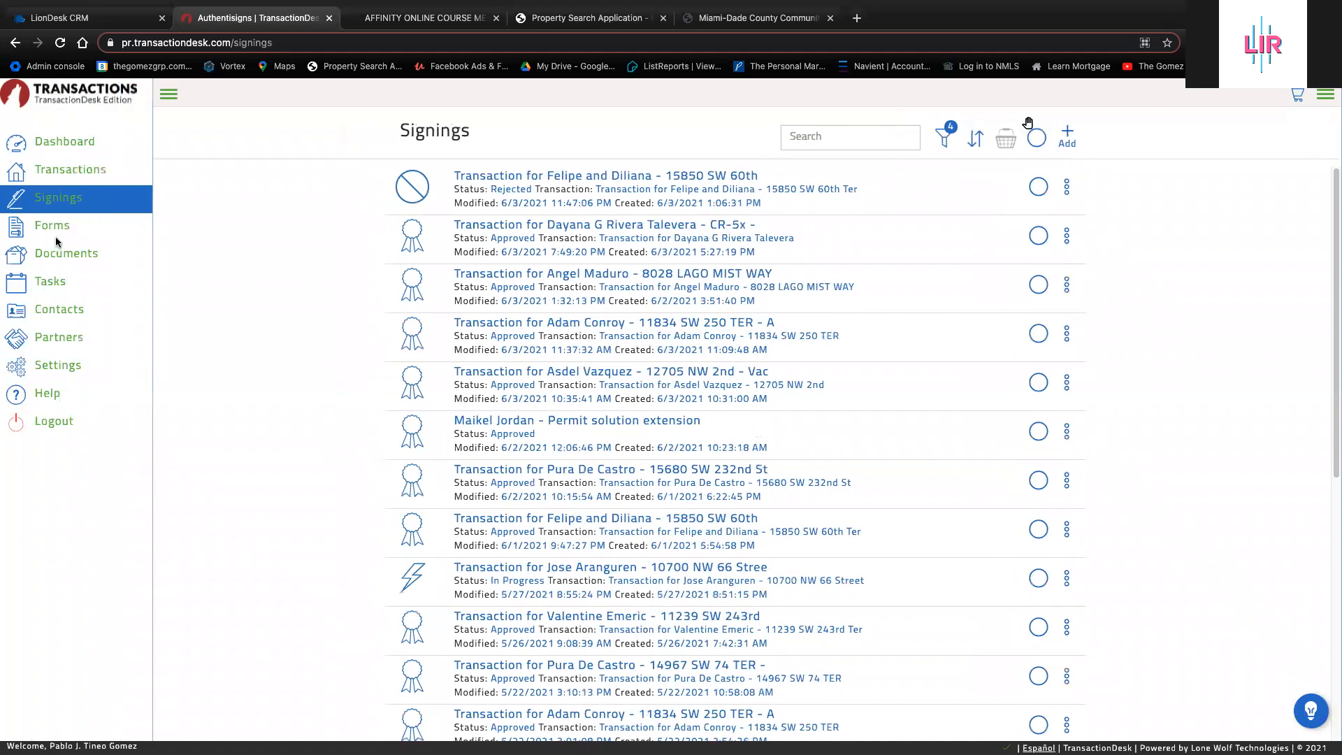
left_click(67, 168)
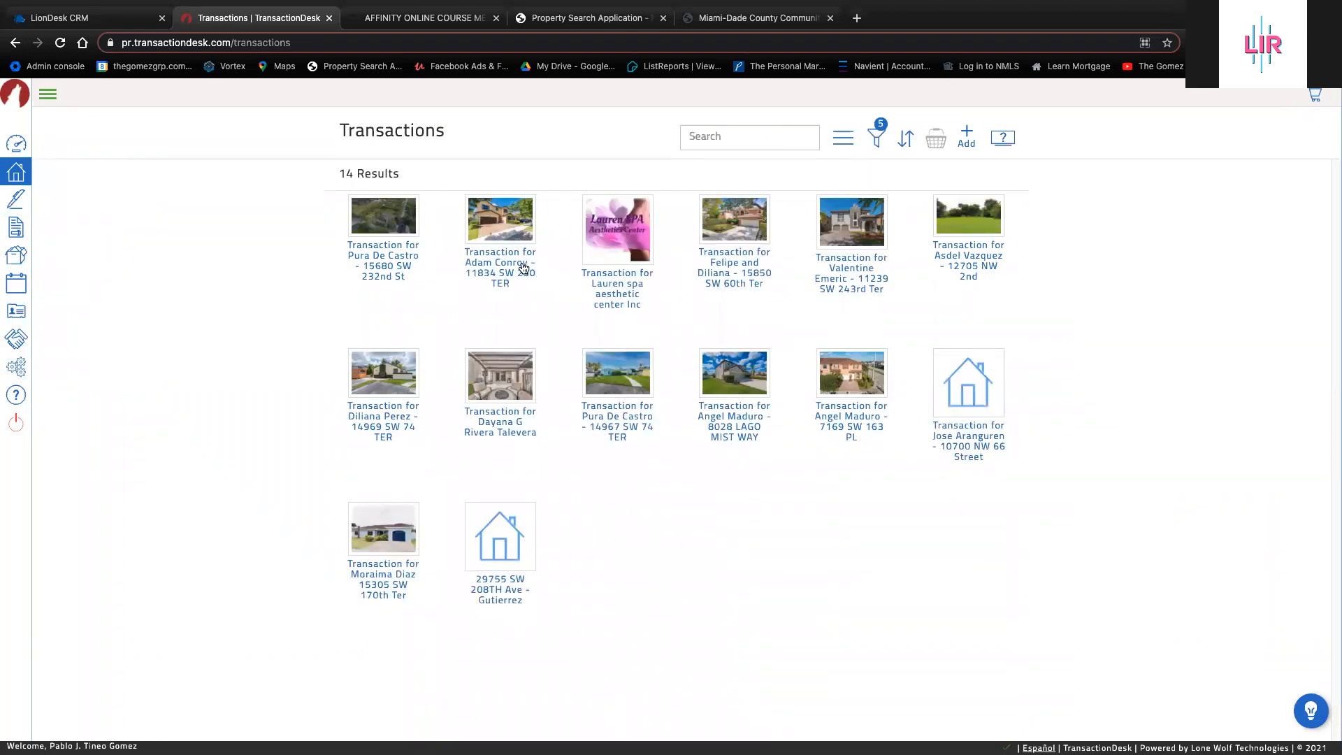
Open the transaction's CR-5x Post-Closing Occupancy rider from Forms and start a signing from it
left_click(523, 268)
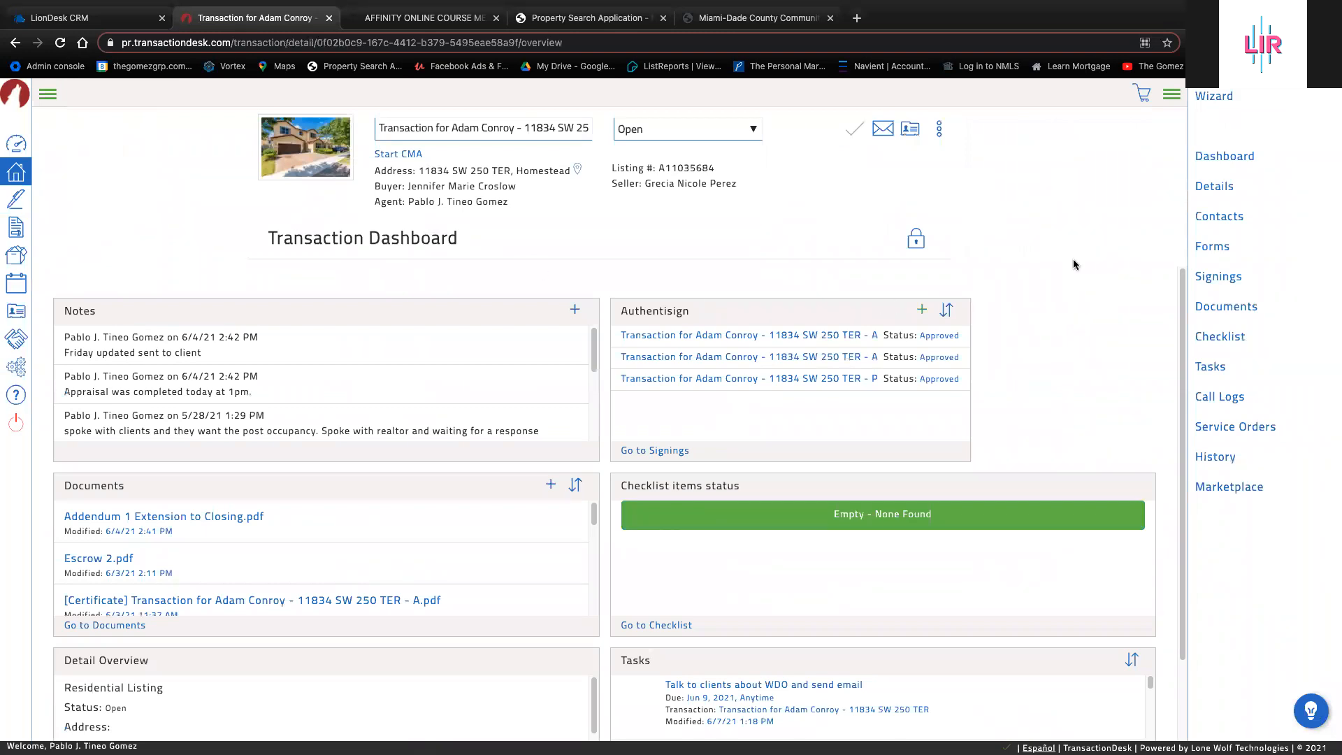
left_click(1222, 247)
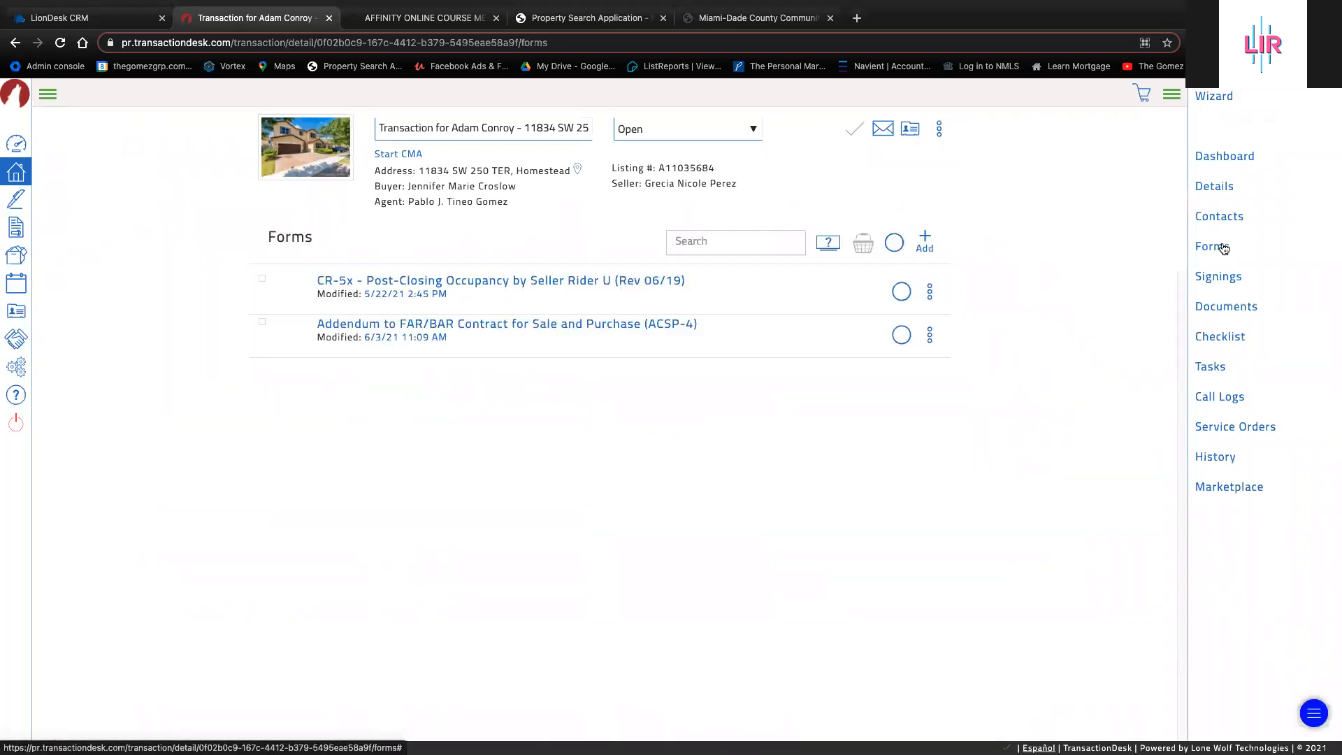
left_click(584, 282)
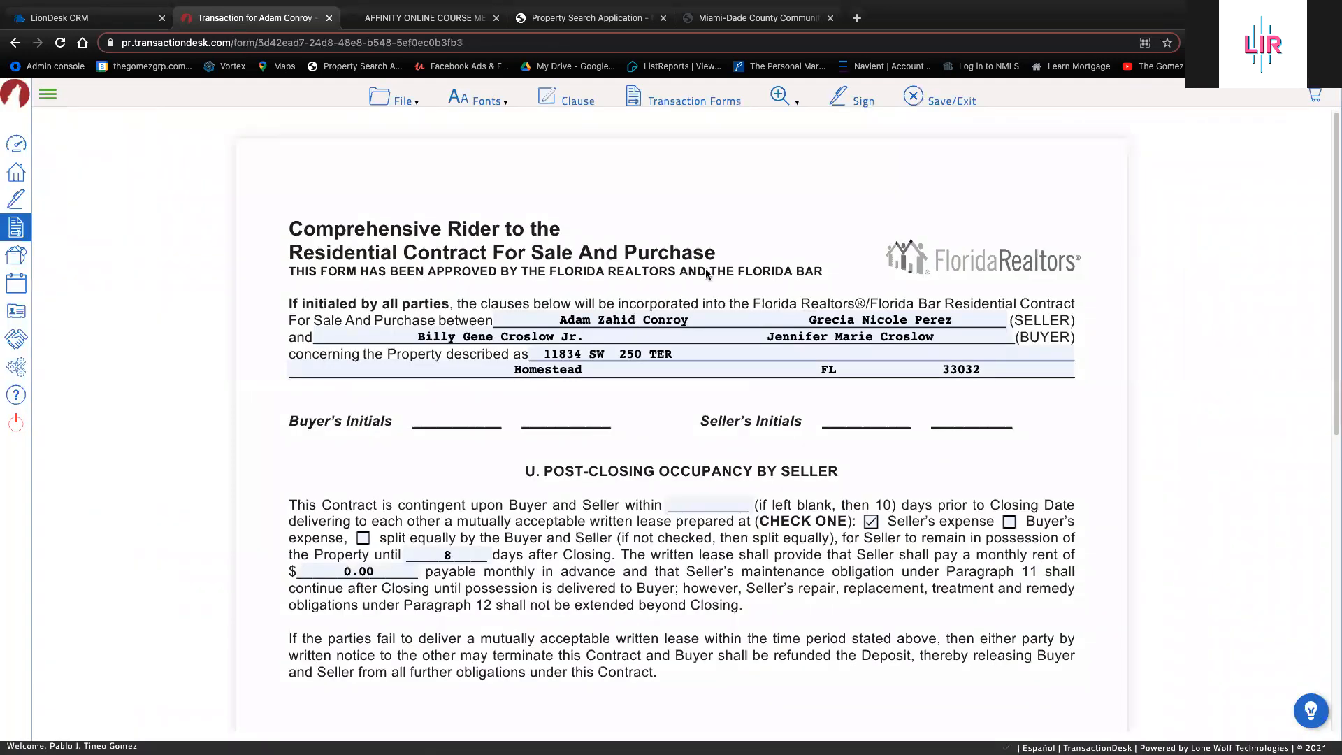
scroll(929, 400, "down", 8)
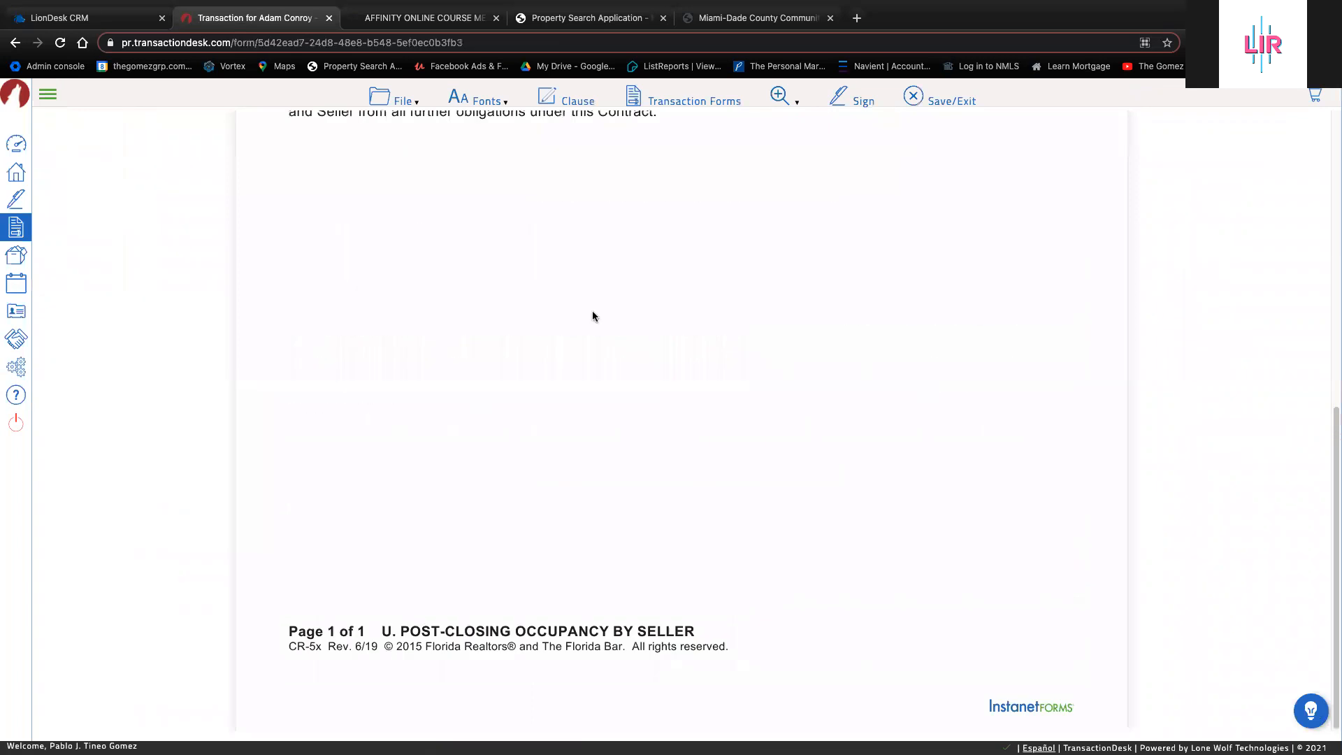
scroll(594, 314, "up", 8)
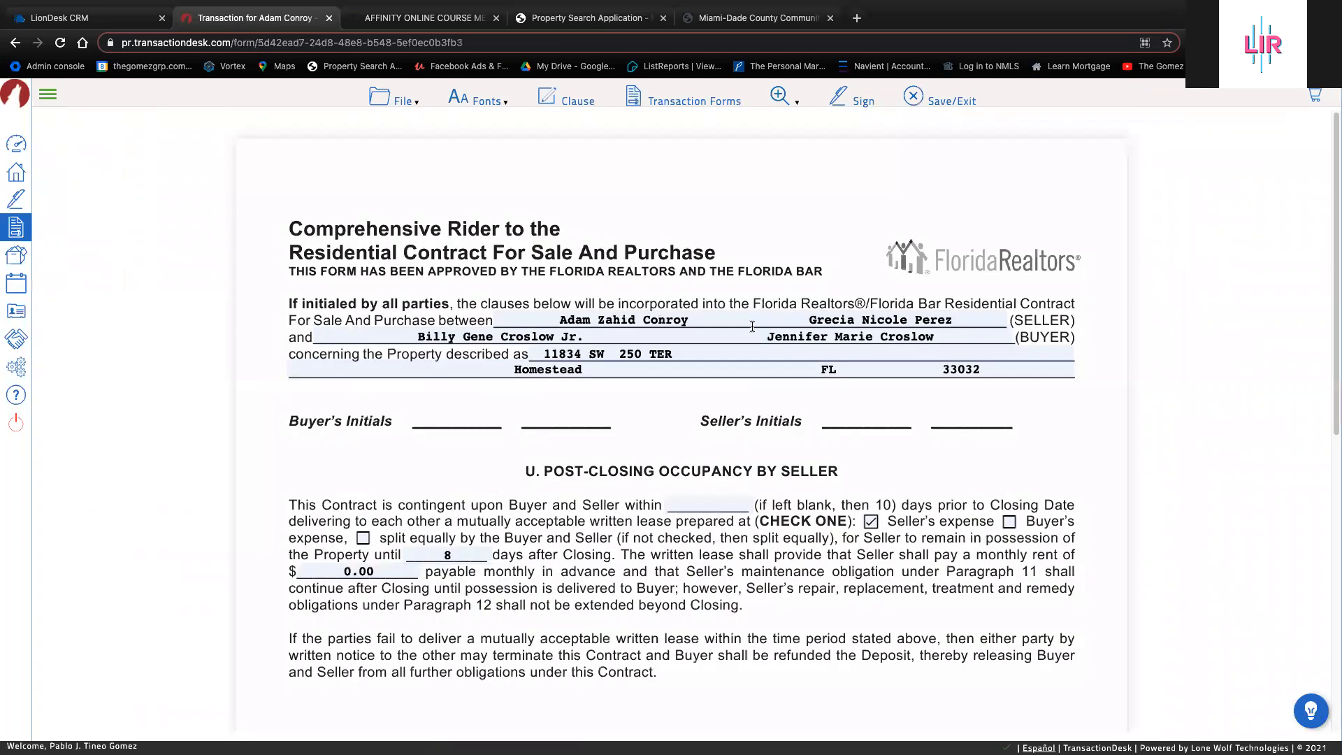
left_click(839, 105)
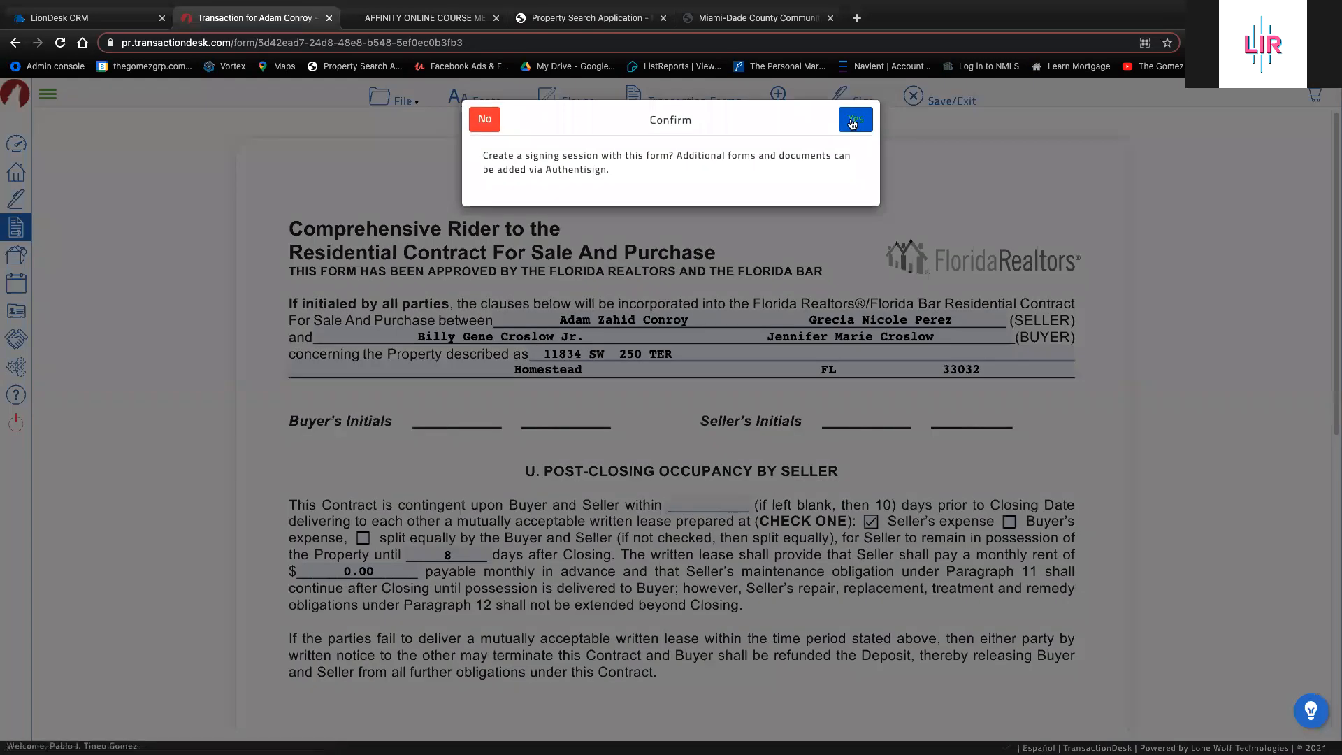
Confirm creating the CR-5x signing, skip adding participants, and return to the Signings list
left_click(851, 116)
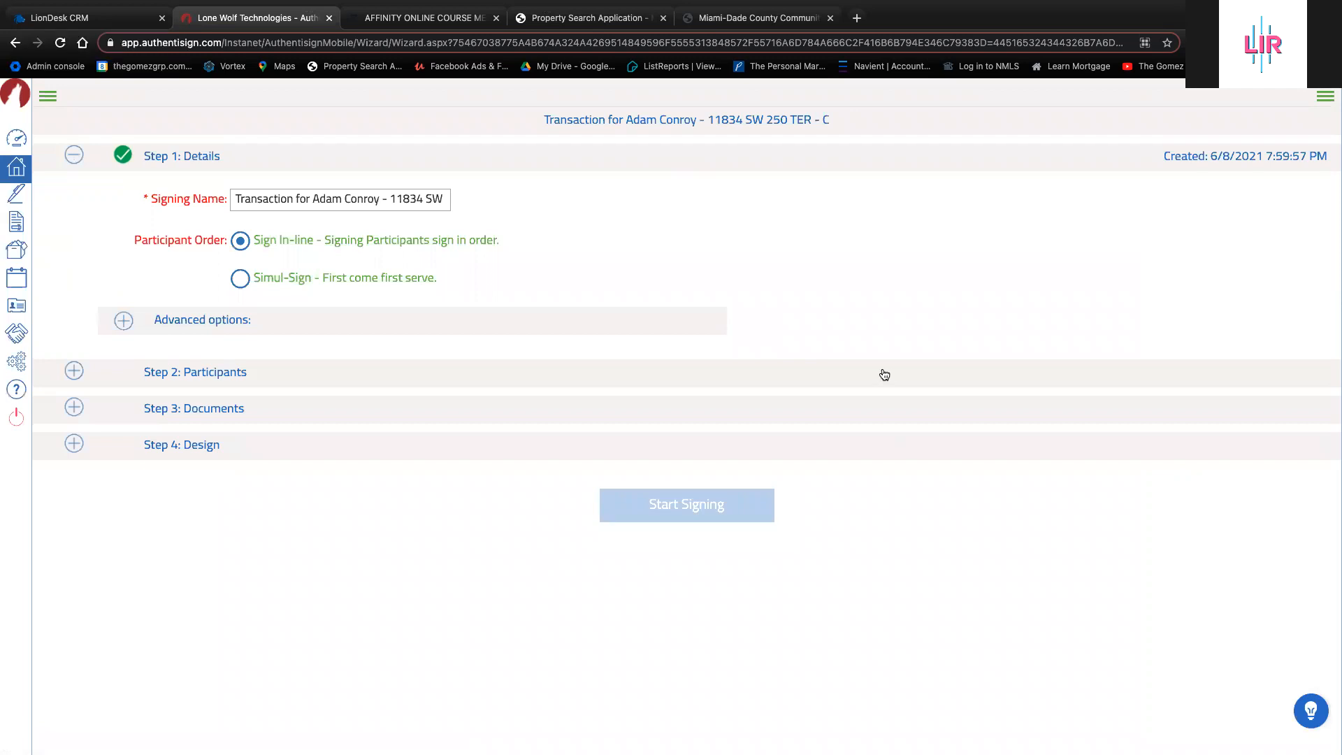
left_click(73, 372)
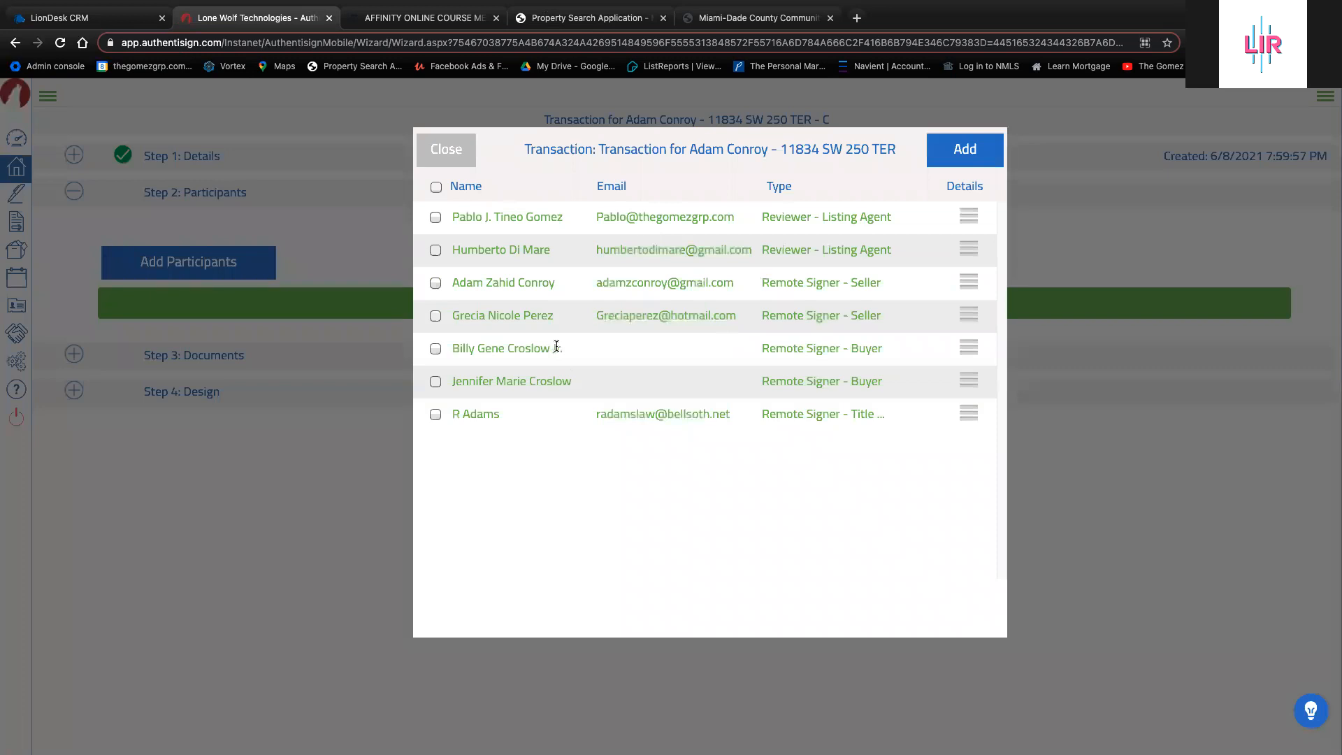
left_click(427, 143)
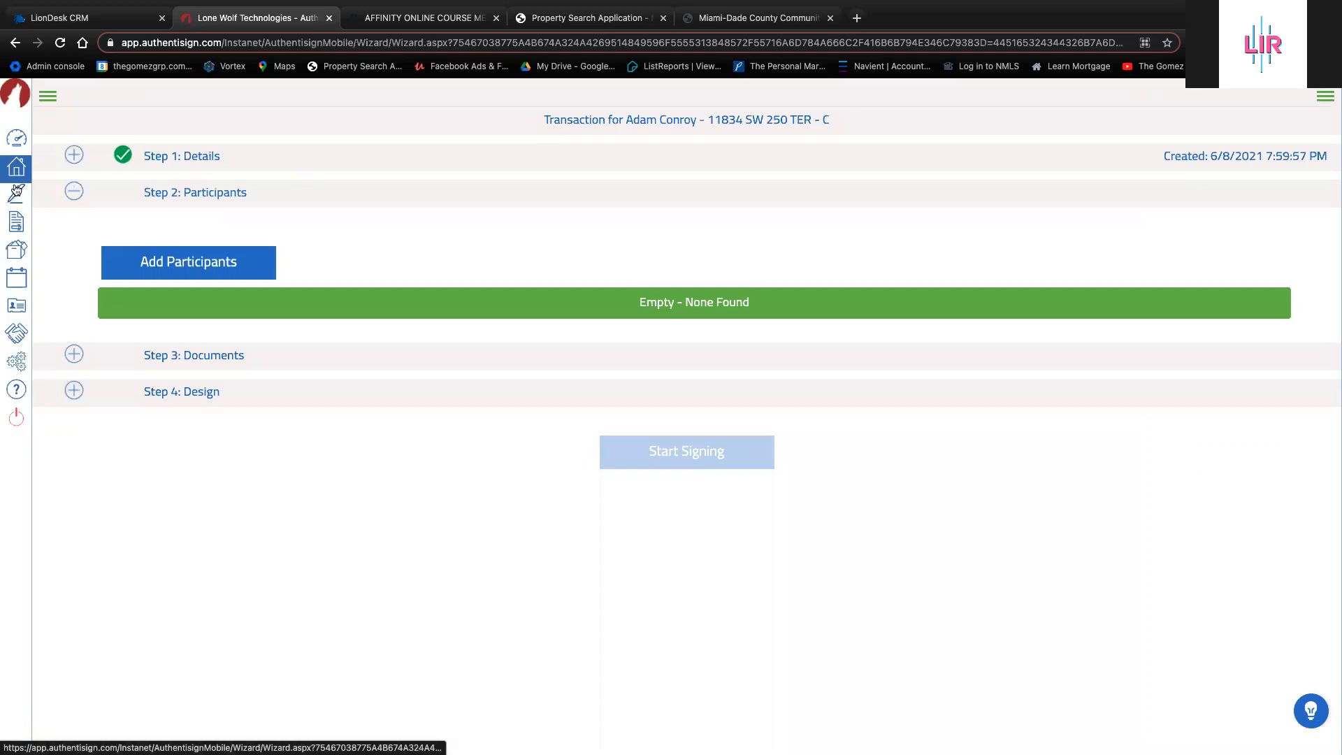
left_click(15, 197)
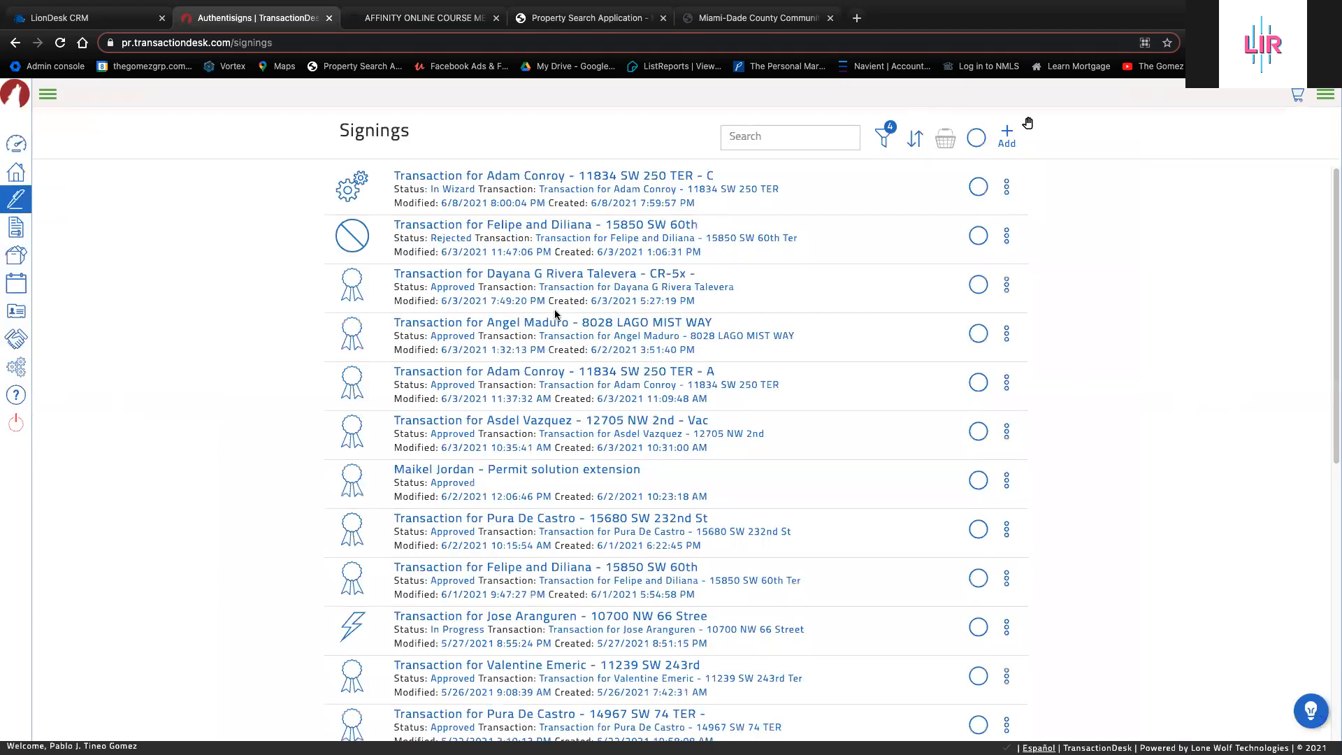
Delete the new In Wizard signing from the top of the Signings list
left_click(1003, 190)
left_click(977, 257)
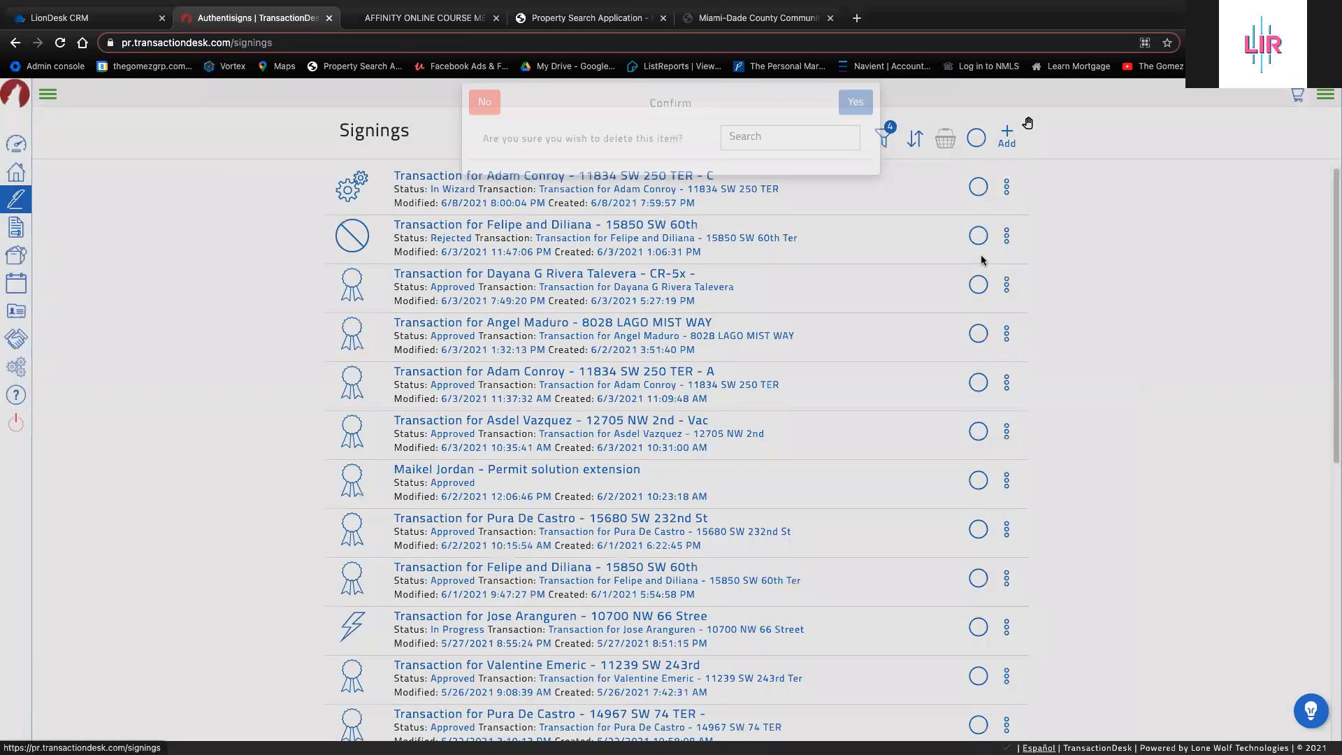
left_click(856, 119)
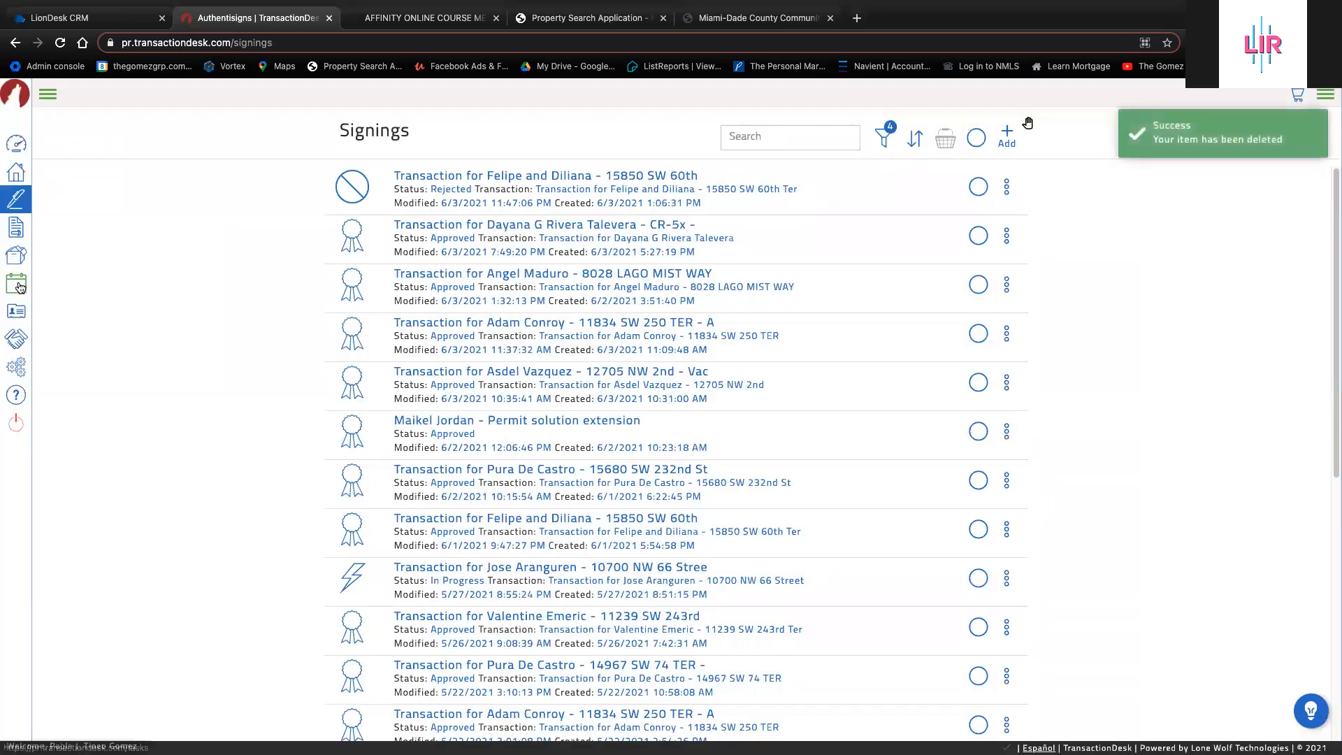
Reopen the client's transaction from Transactions and view its eight contacts
left_click(17, 173)
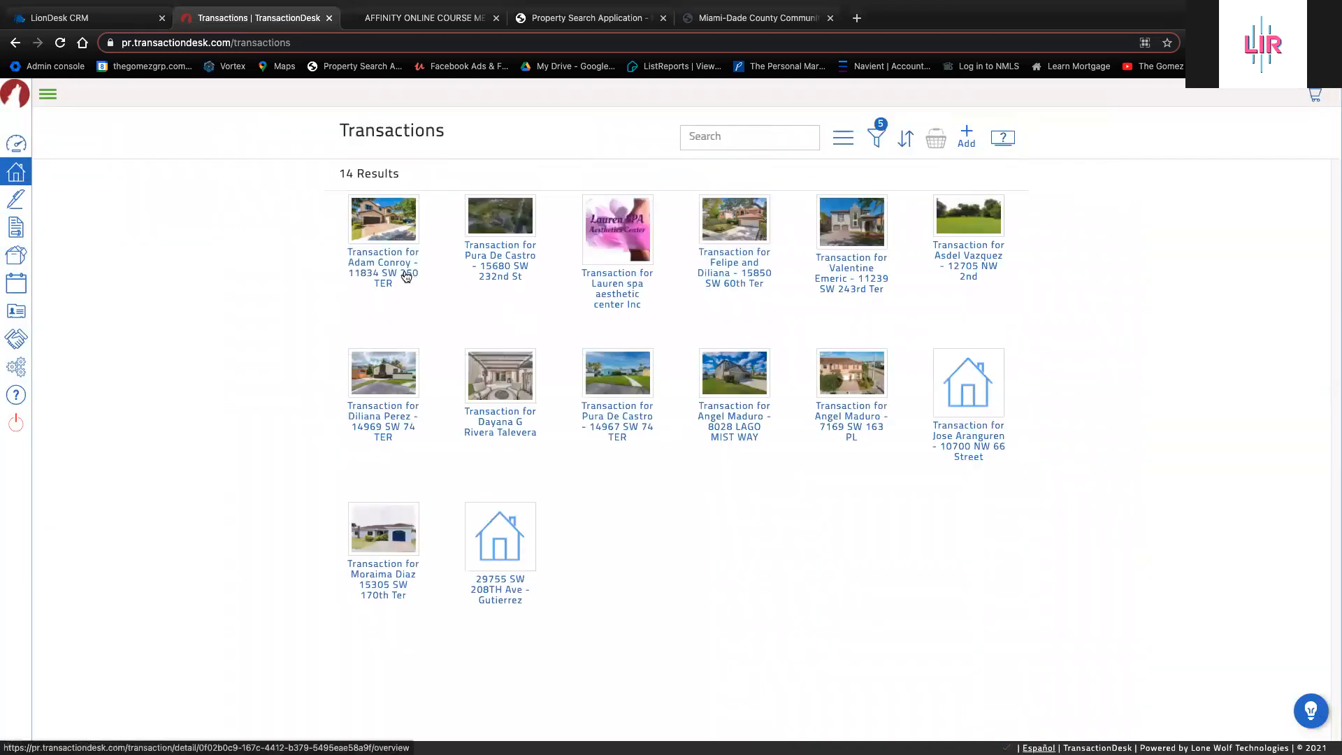
left_click(404, 274)
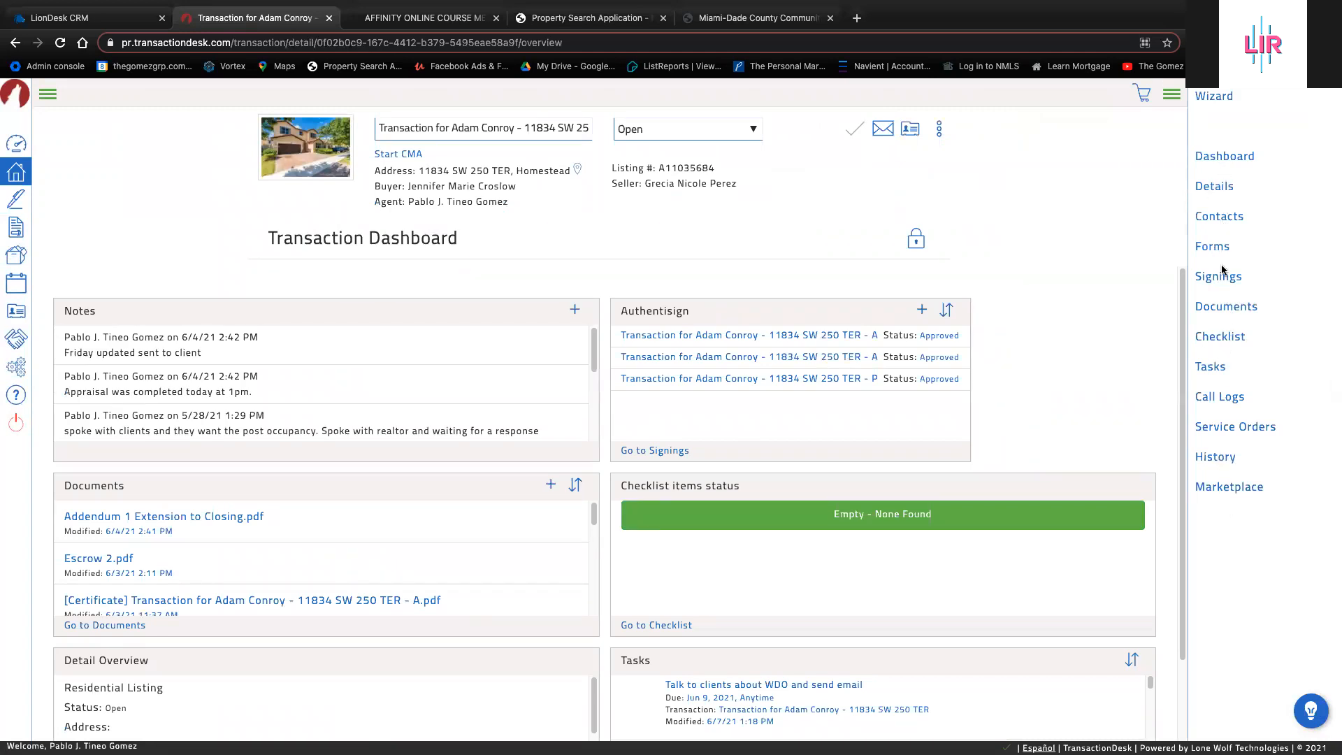
left_click(1220, 225)
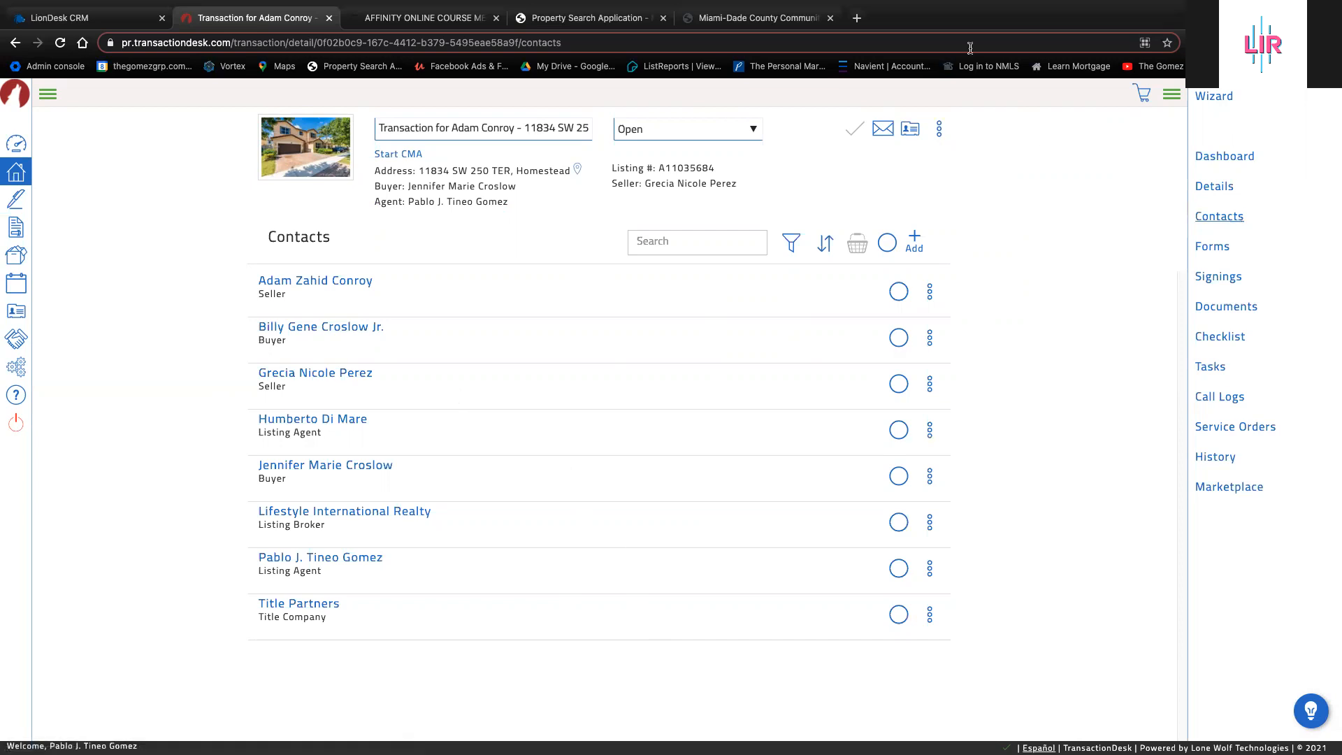
mouse_move(778, 6)
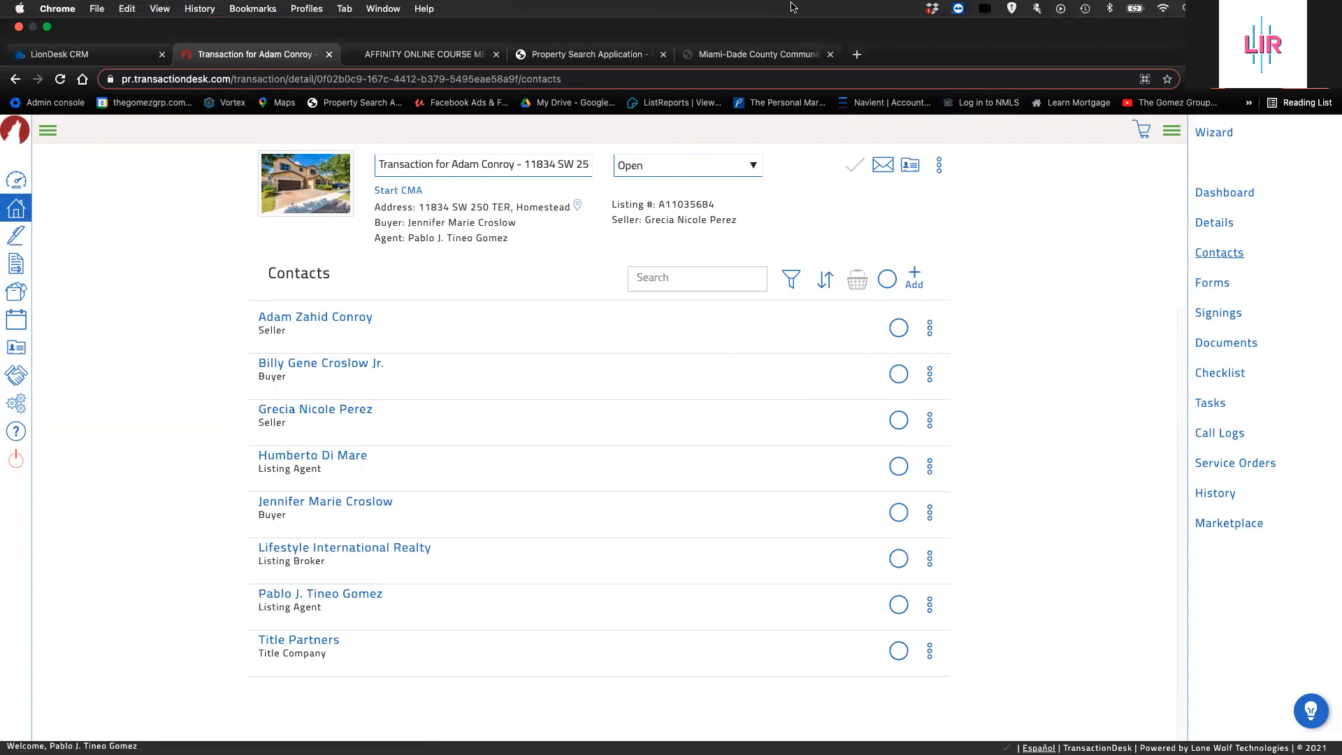